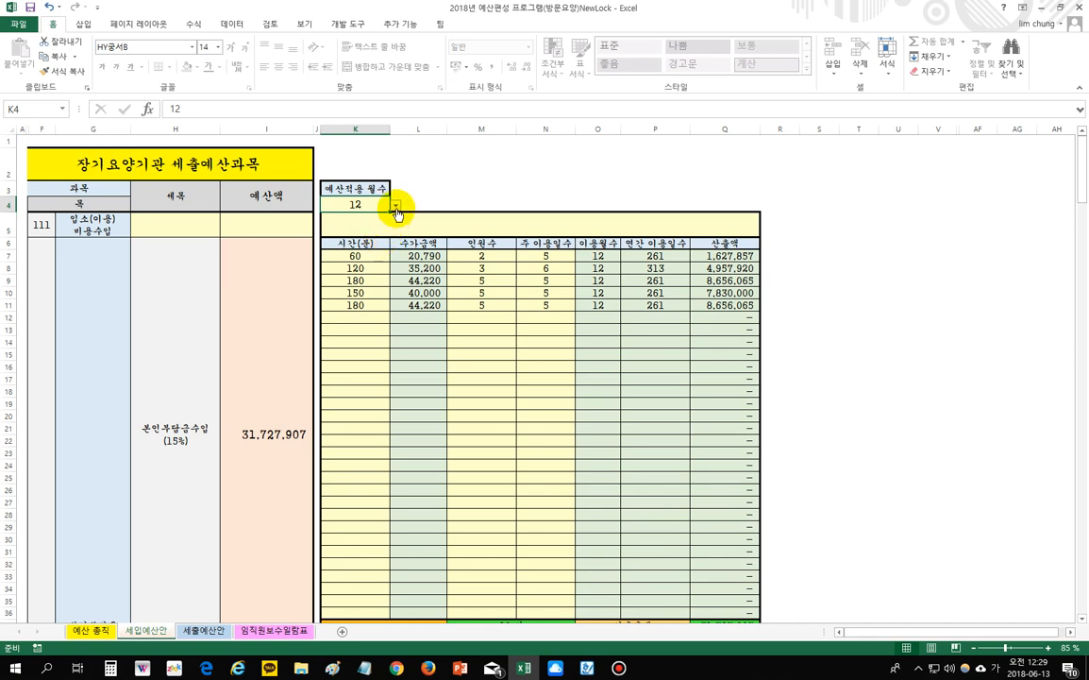
- Set K4's budget month to 6 (after trying 12), totalling 15,804,750, then go to 임직원보수일람표
{"action": "left_click", "coordinate": [396, 210]}
{"action": "left_click", "coordinate": [382, 226]}
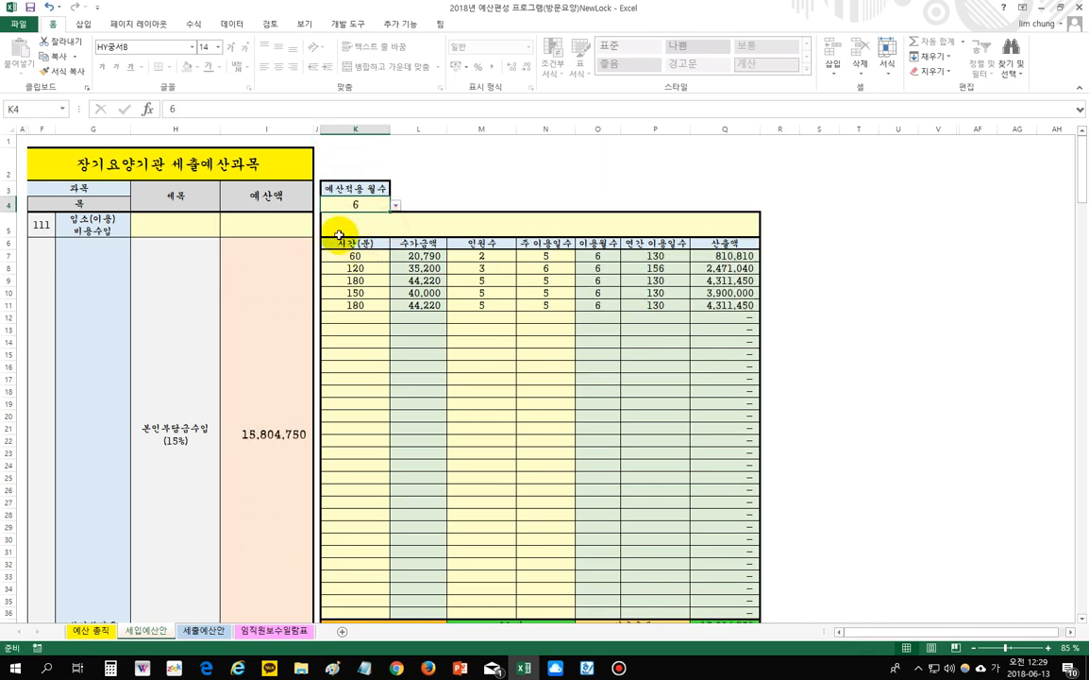
{"action": "left_click", "coordinate": [396, 206]}
{"action": "left_click", "coordinate": [385, 227]}
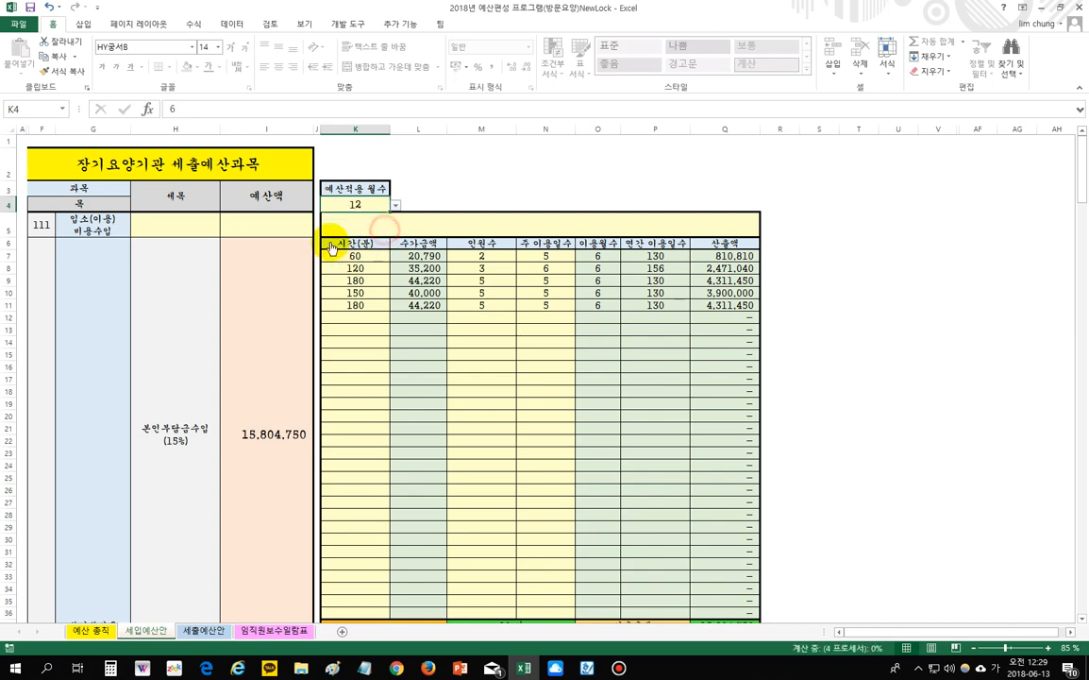
{"action": "left_click", "coordinate": [396, 206]}
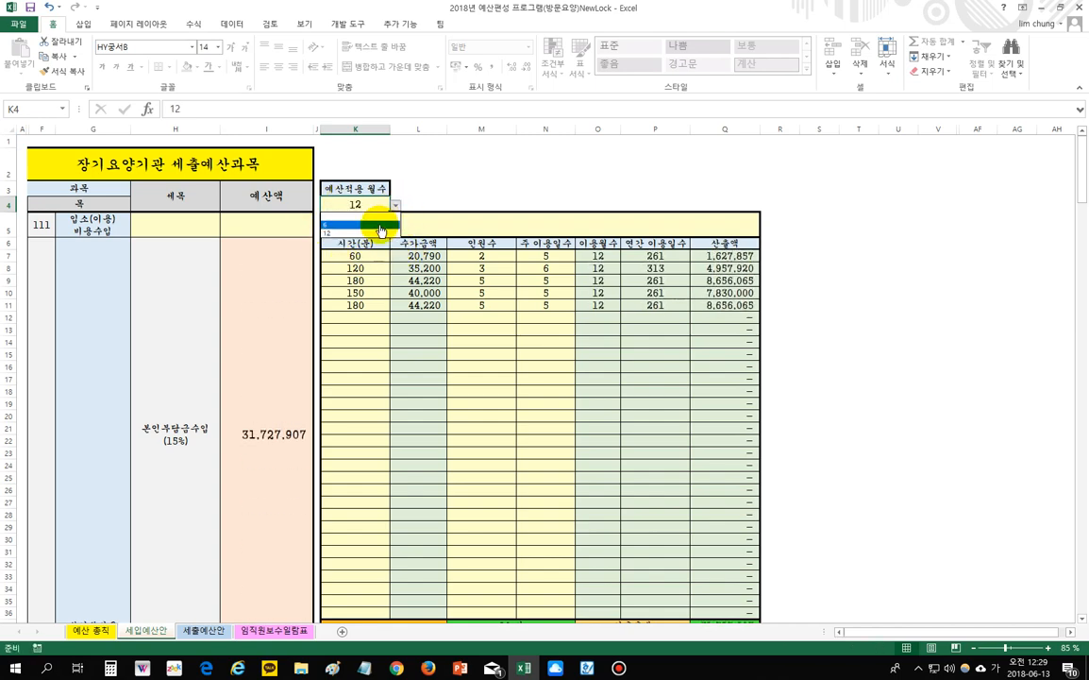
{"action": "left_click", "coordinate": [378, 225]}
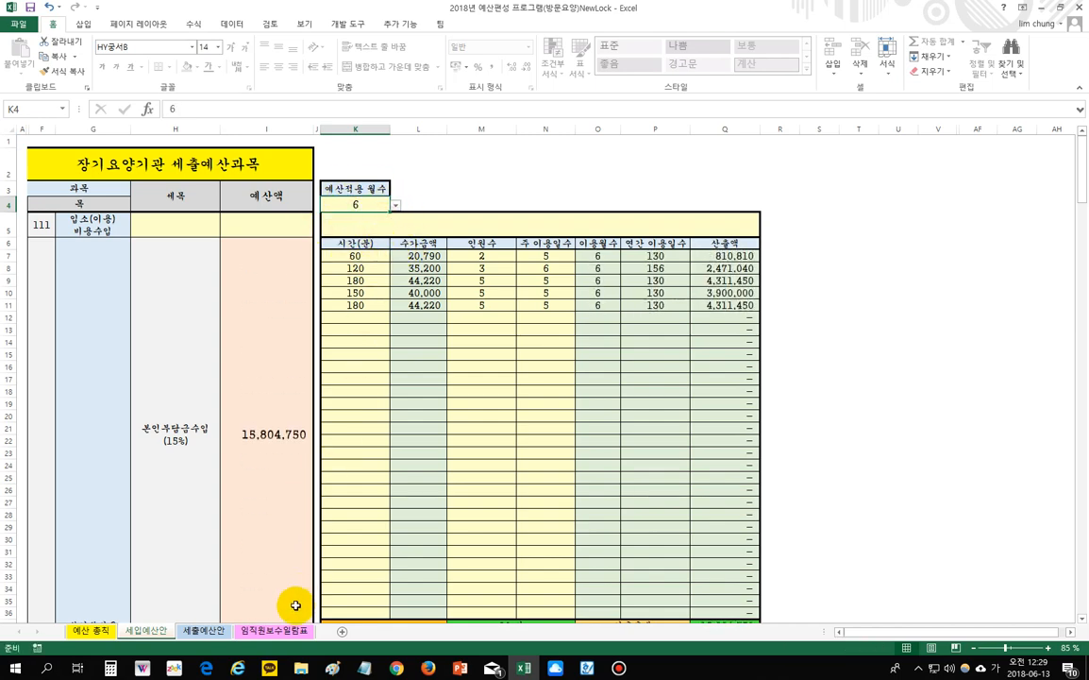
{"action": "left_click", "coordinate": [274, 630]}
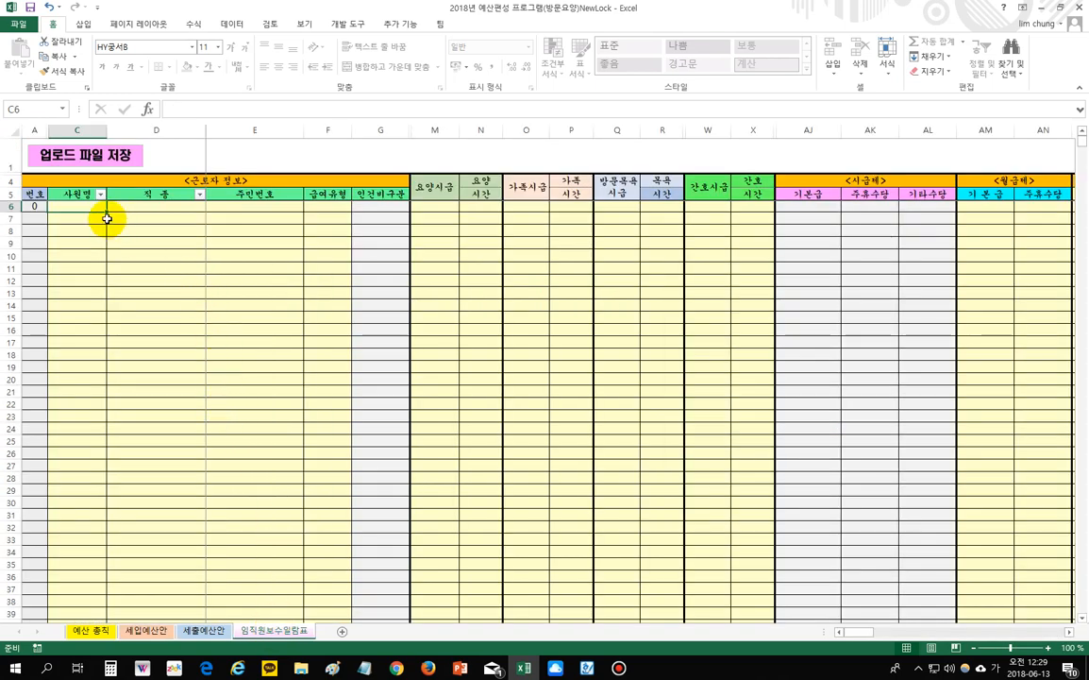
{"action": "left_click_drag", "start_coordinate": [83, 207], "coordinate": [312, 204]}
{"action": "left_click_drag", "start_coordinate": [86, 222], "coordinate": [307, 235]}
{"action": "left_click", "coordinate": [307, 281]}
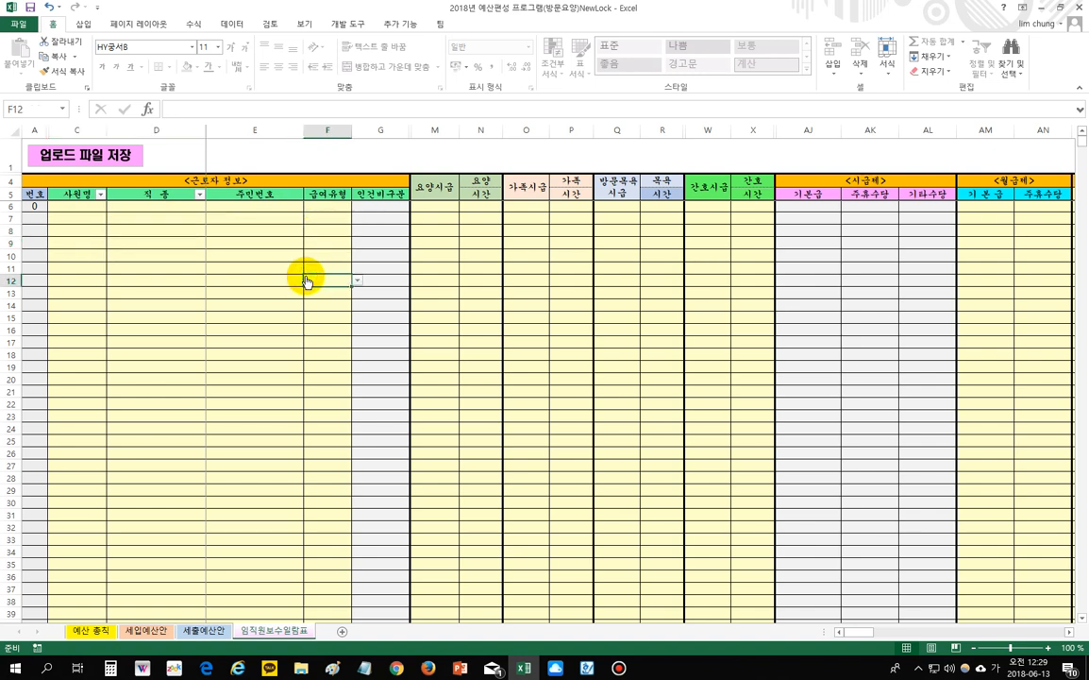
{"action": "left_click_drag", "start_coordinate": [77, 209], "coordinate": [325, 564]}
{"action": "left_click", "coordinate": [321, 236]}
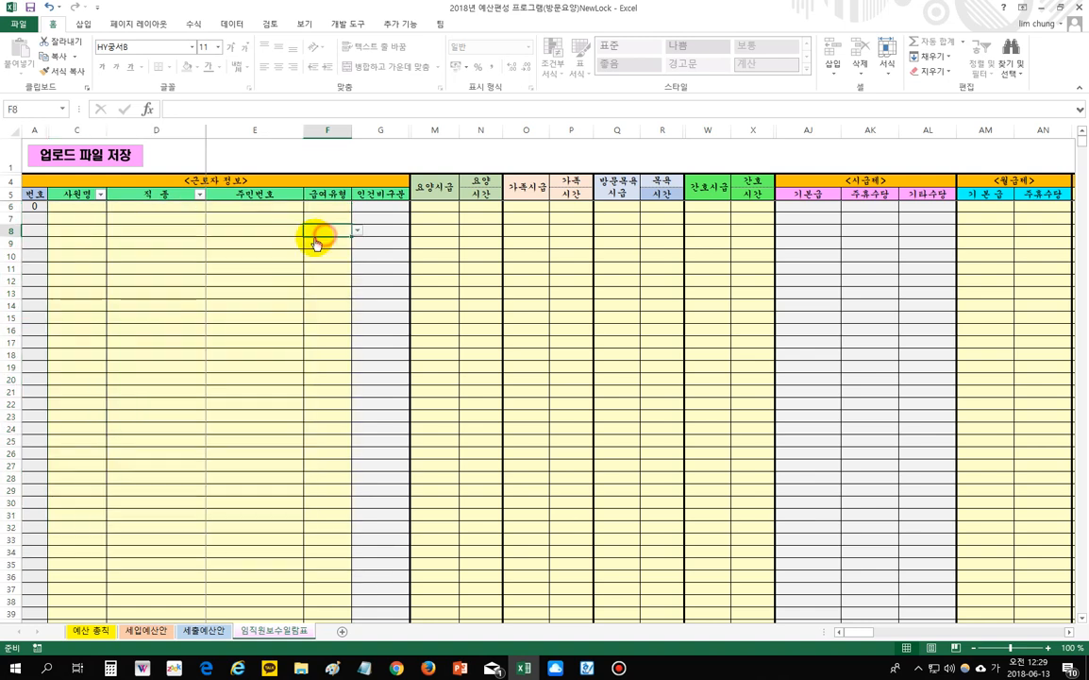
{"action": "double_click", "coordinate": [272, 232]}
{"action": "double_click", "coordinate": [381, 233]}
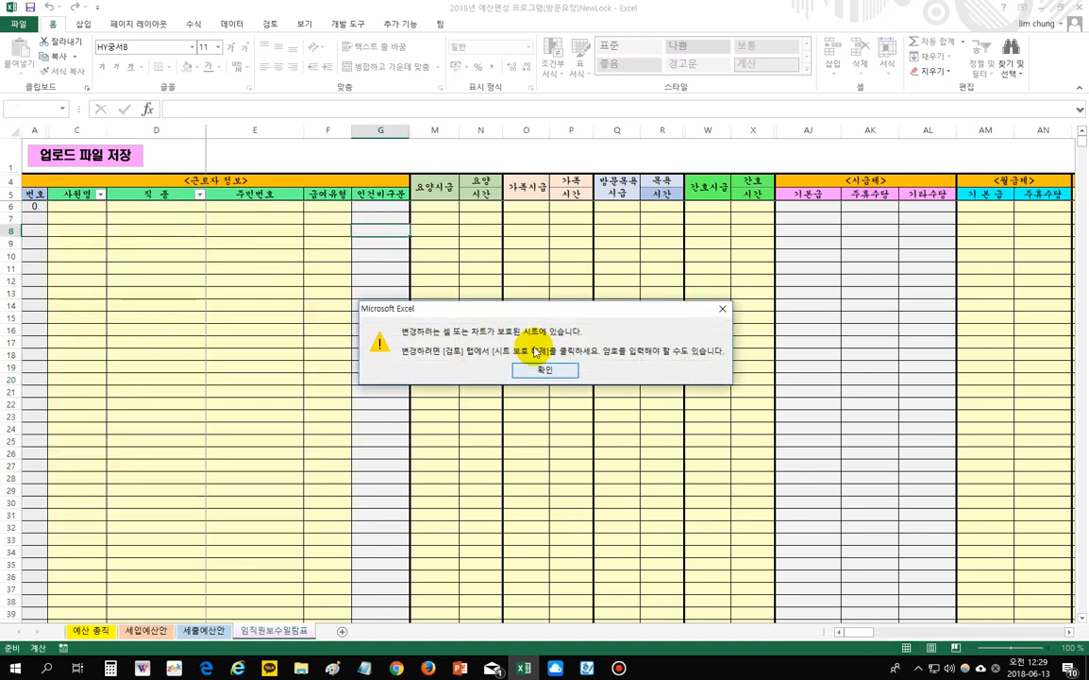
{"action": "left_click", "coordinate": [547, 372]}
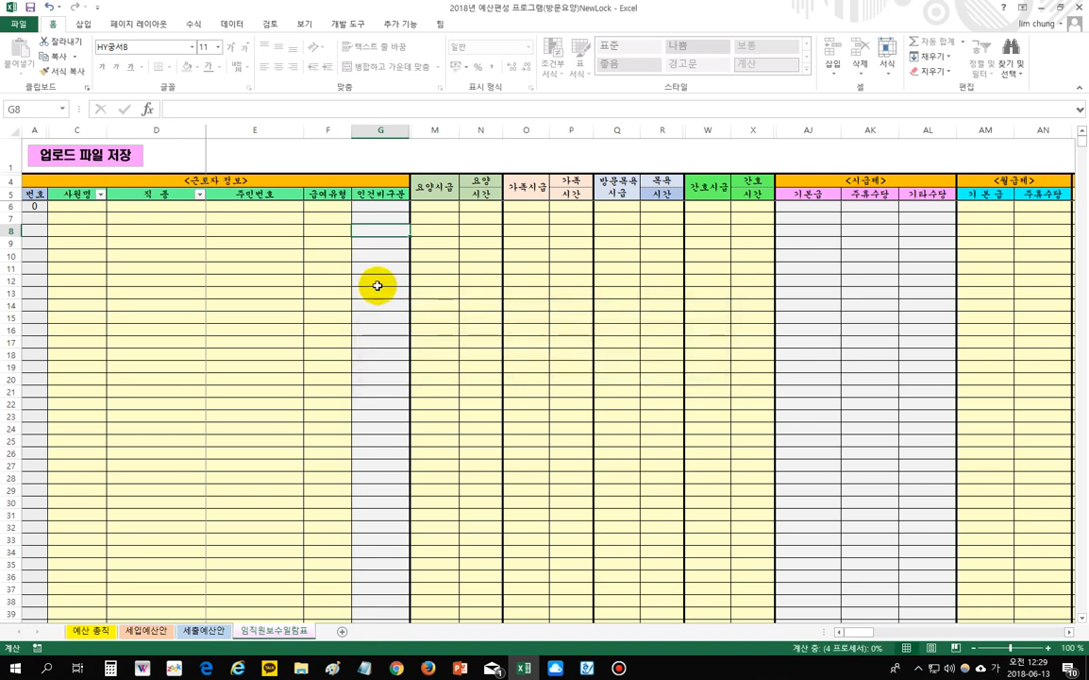
{"action": "left_click", "coordinate": [272, 228]}
{"action": "double_click", "coordinate": [272, 228]}
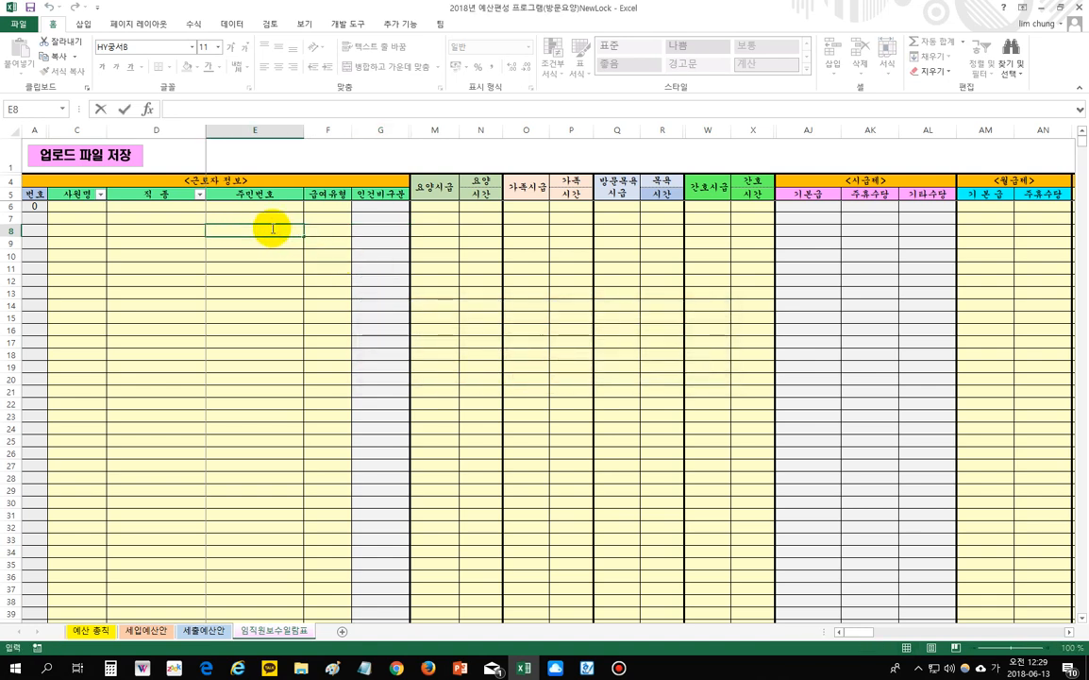
{"action": "left_click_drag", "start_coordinate": [432, 217], "coordinate": [739, 520]}
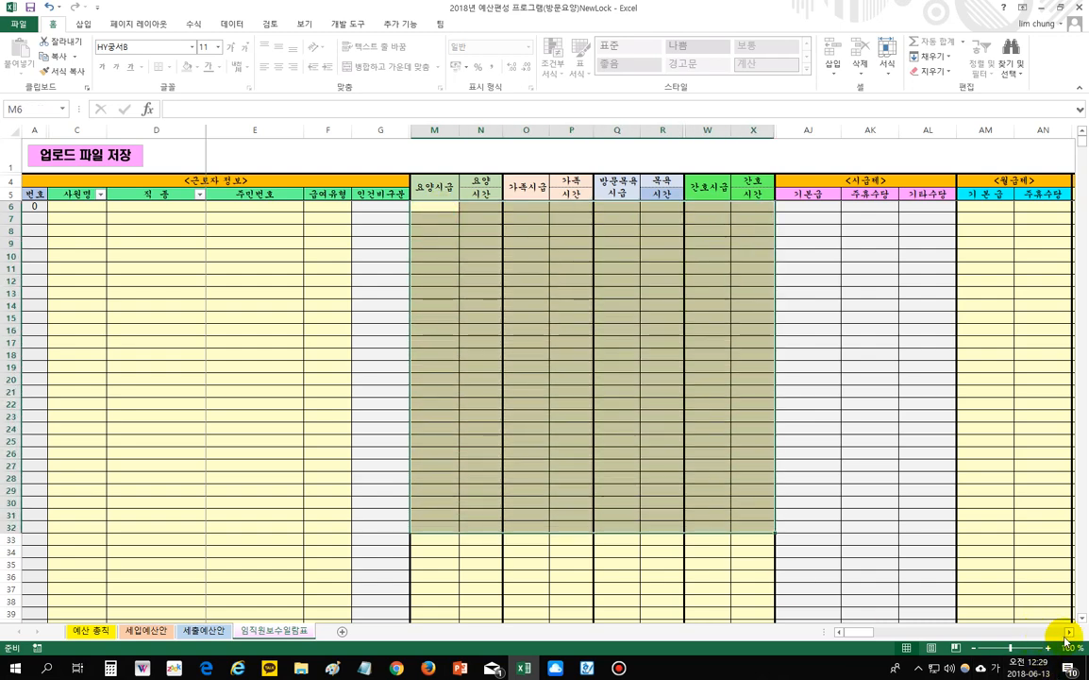
{"action": "left_click", "coordinate": [1069, 632]}
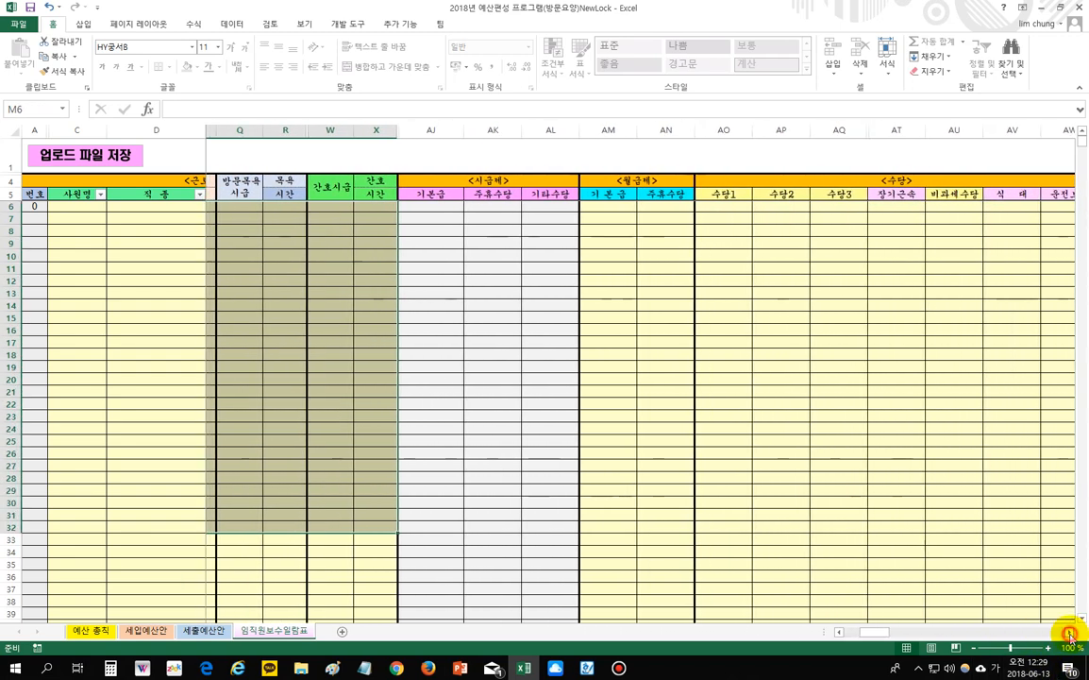
{"action": "left_click_drag", "start_coordinate": [355, 210], "coordinate": [814, 510]}
{"action": "left_click", "coordinate": [1069, 632]}
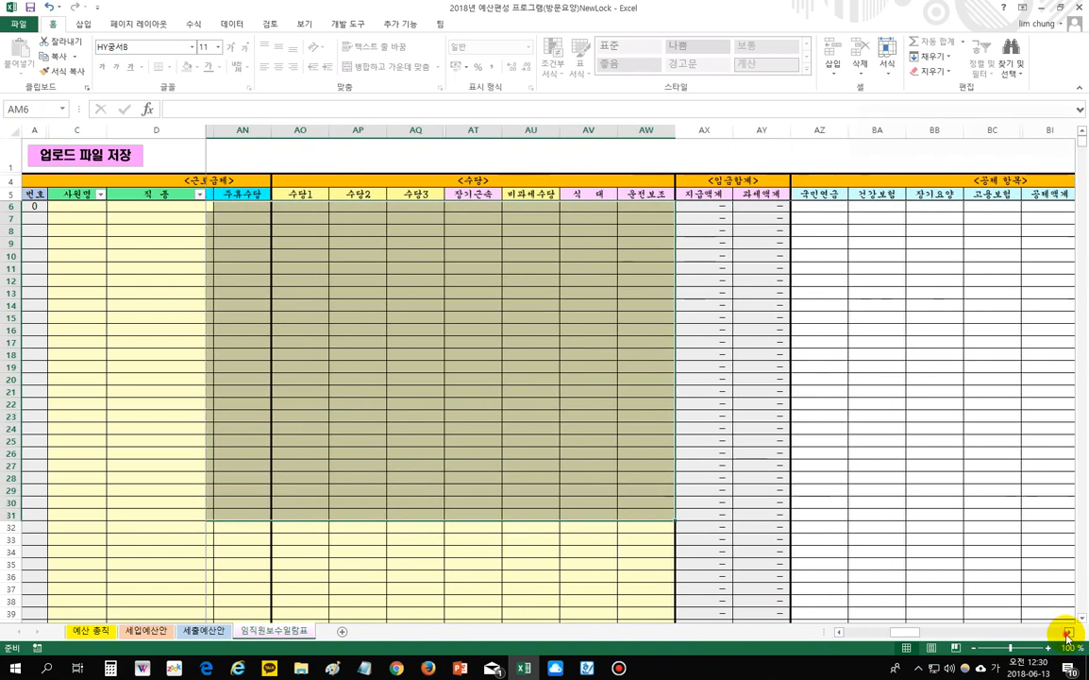
{"action": "left_click_drag", "start_coordinate": [912, 631], "coordinate": [722, 627]}
{"action": "left_click", "coordinate": [254, 313]}
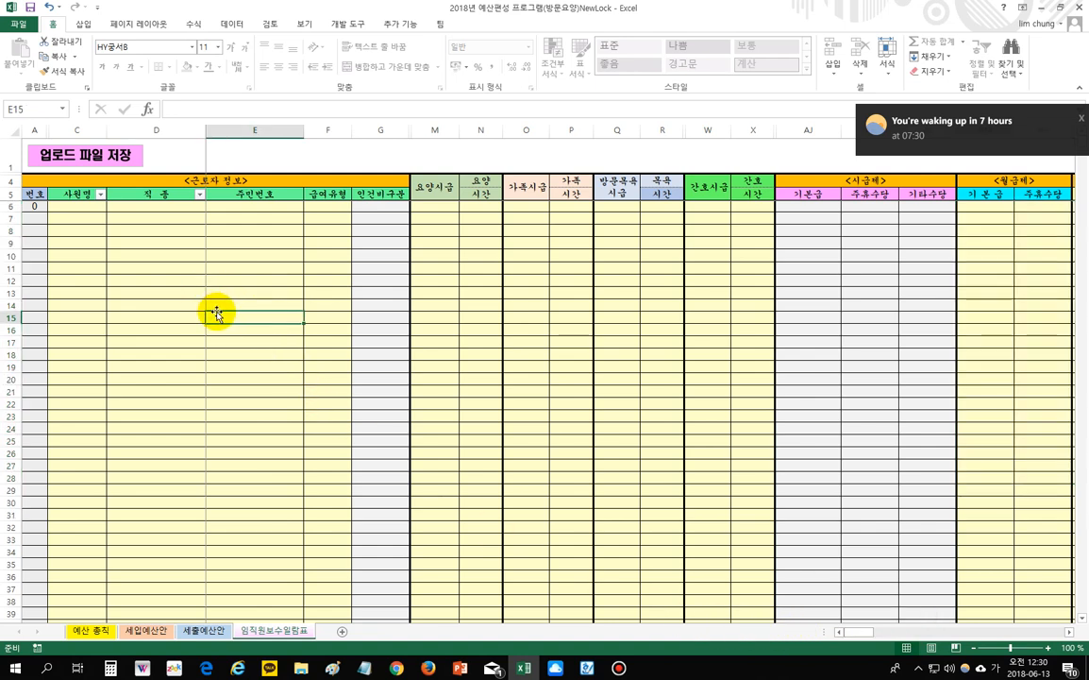
{"action": "left_click", "coordinate": [1076, 119]}
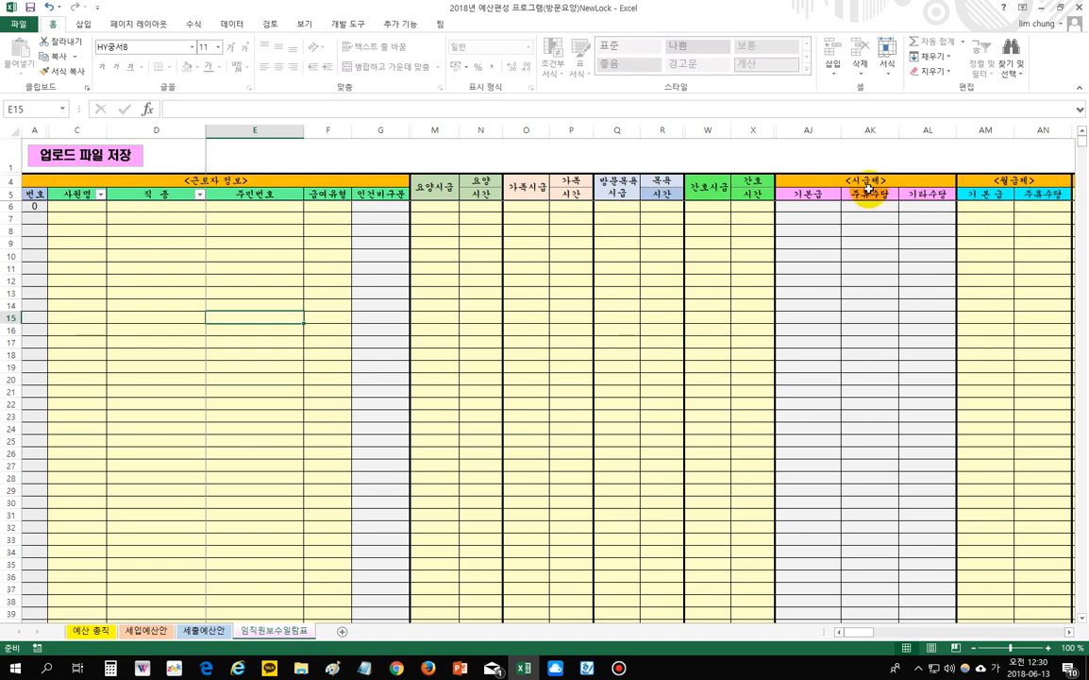
{"action": "left_click", "coordinate": [1068, 631]}
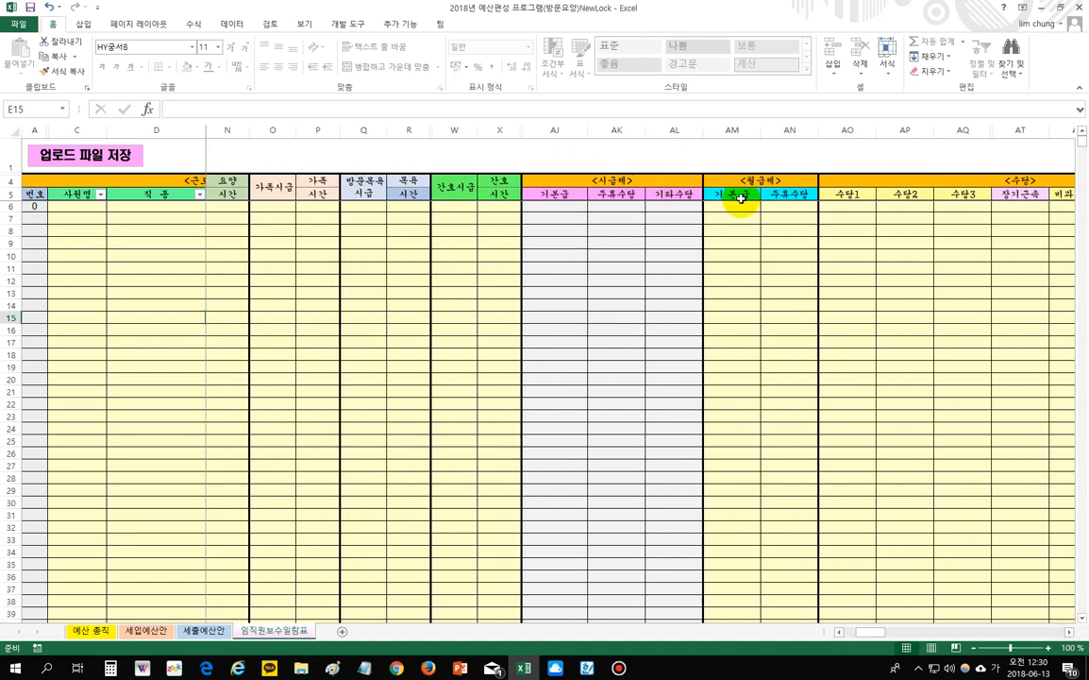
{"action": "left_click_drag", "start_coordinate": [869, 633], "coordinate": [841, 634]}
{"action": "left_click", "coordinate": [437, 206]}
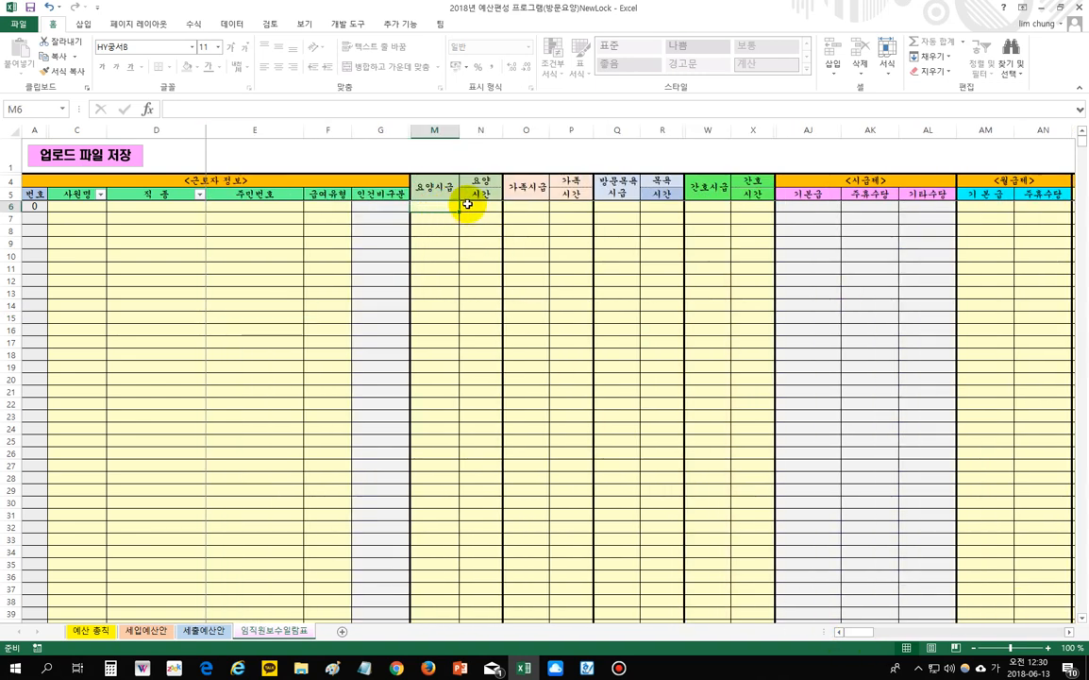
{"action": "left_click", "coordinate": [472, 206]}
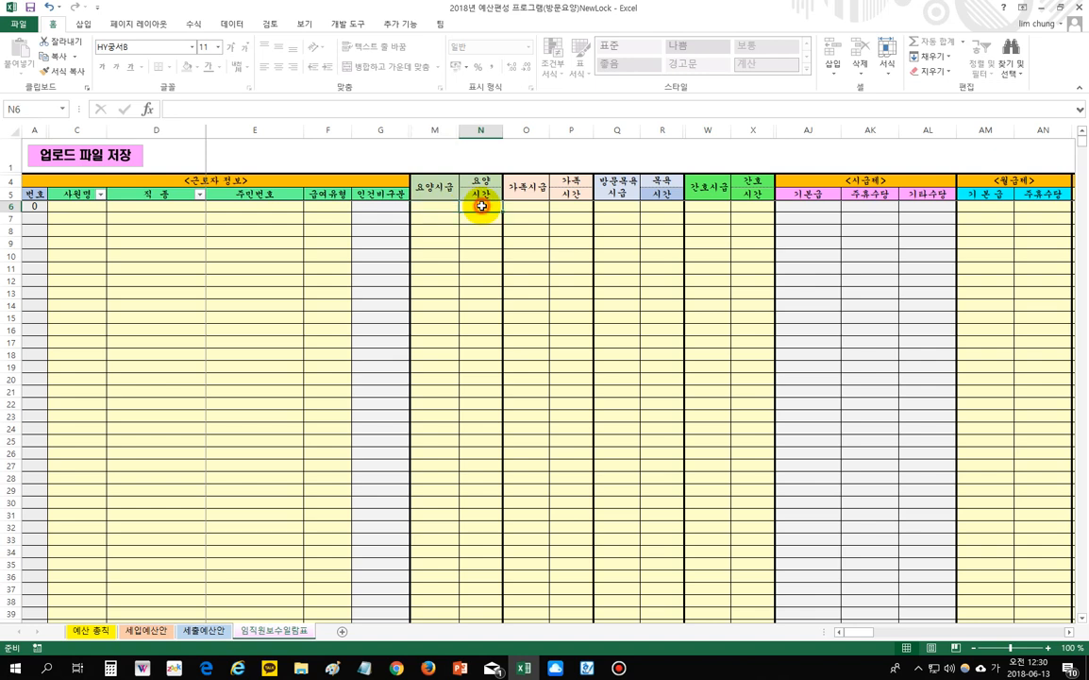
{"action": "left_click", "coordinate": [993, 208]}
{"action": "left_click", "coordinate": [1044, 208]}
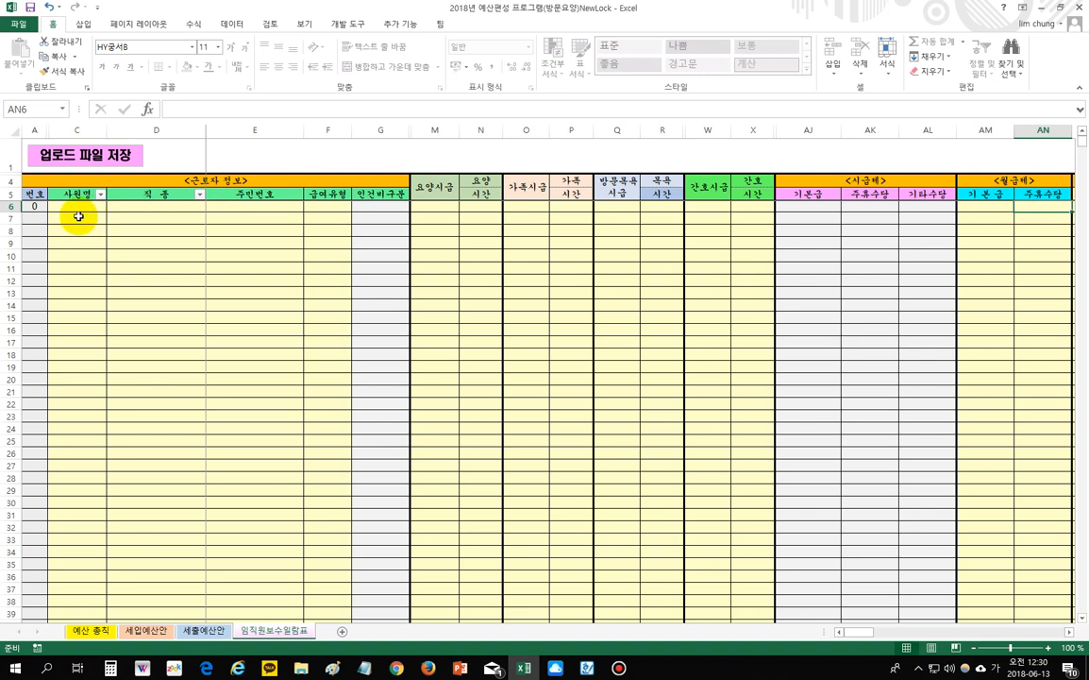
{"action": "left_click", "coordinate": [74, 206]}
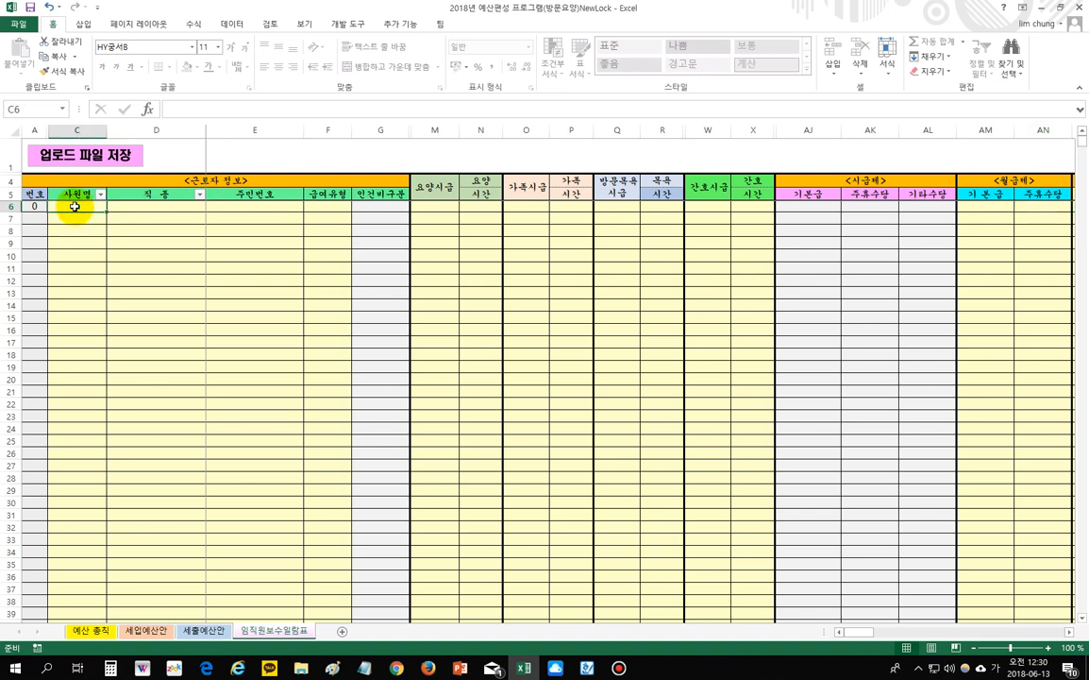
- Enter the first employee's name in C6 and set job type 요양보호사1급 in D6
{"action": "type", "text": "ㅎ"}
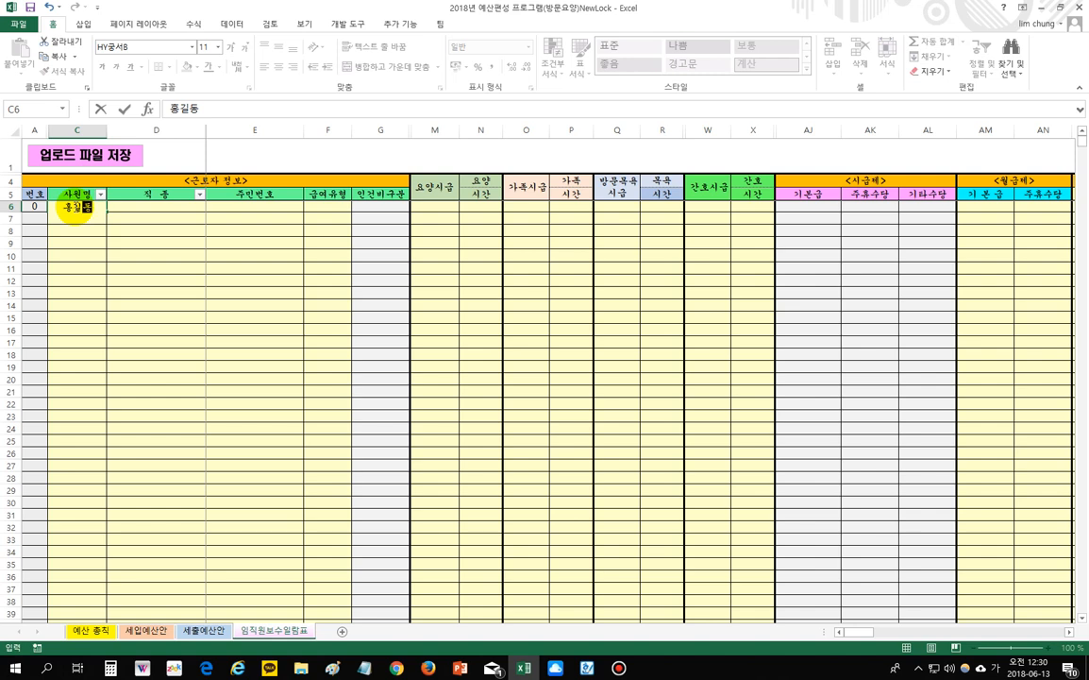
{"action": "left_click", "coordinate": [153, 209]}
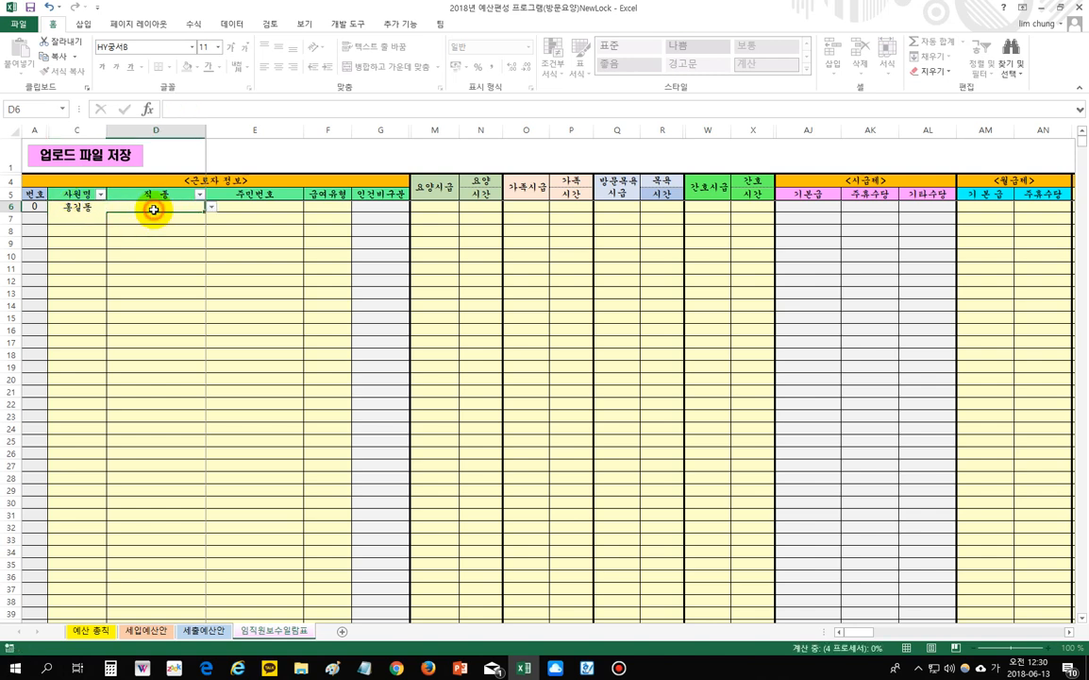
{"action": "left_click", "coordinate": [210, 207]}
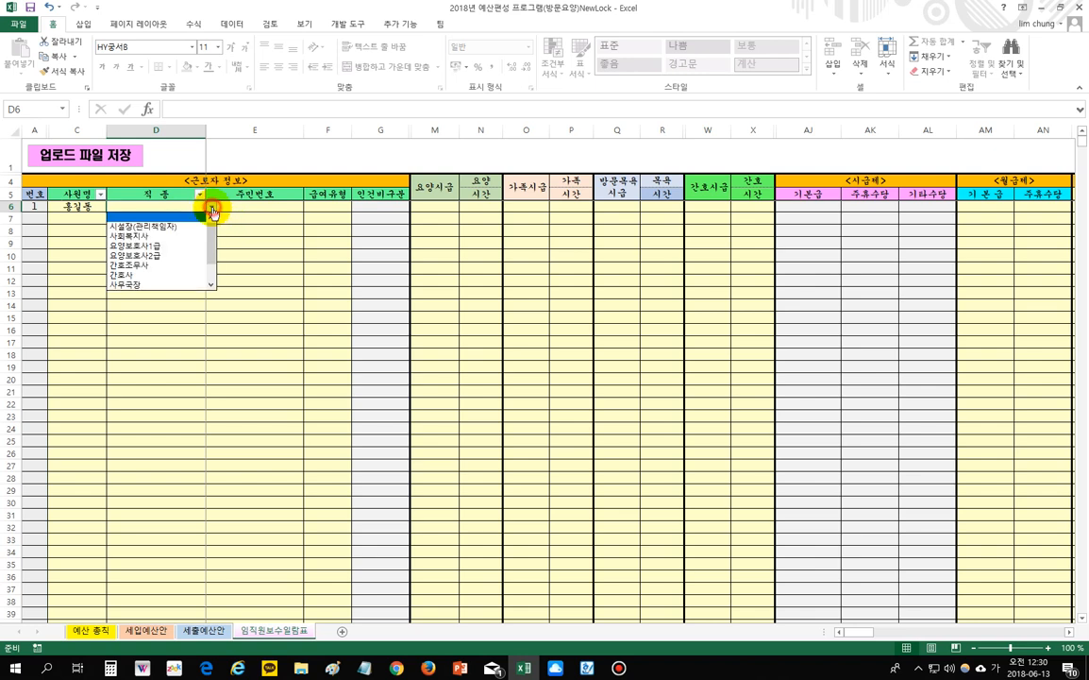
{"action": "left_click", "coordinate": [170, 247]}
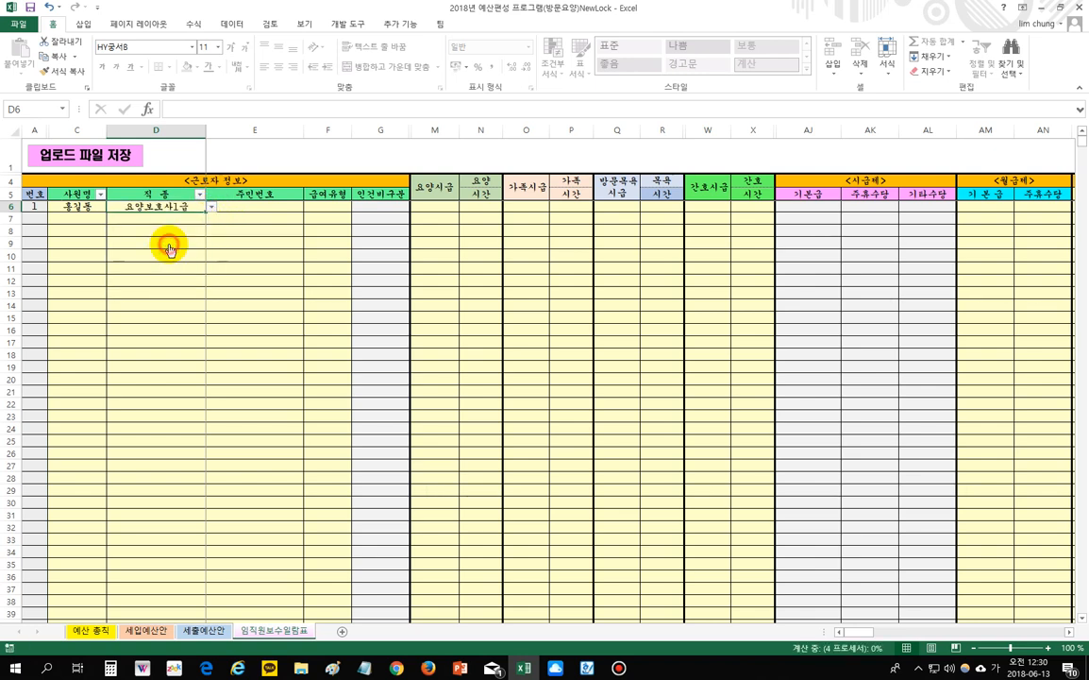
- Enter the first employee's resident registration number in E6
{"action": "left_click", "coordinate": [246, 206]}
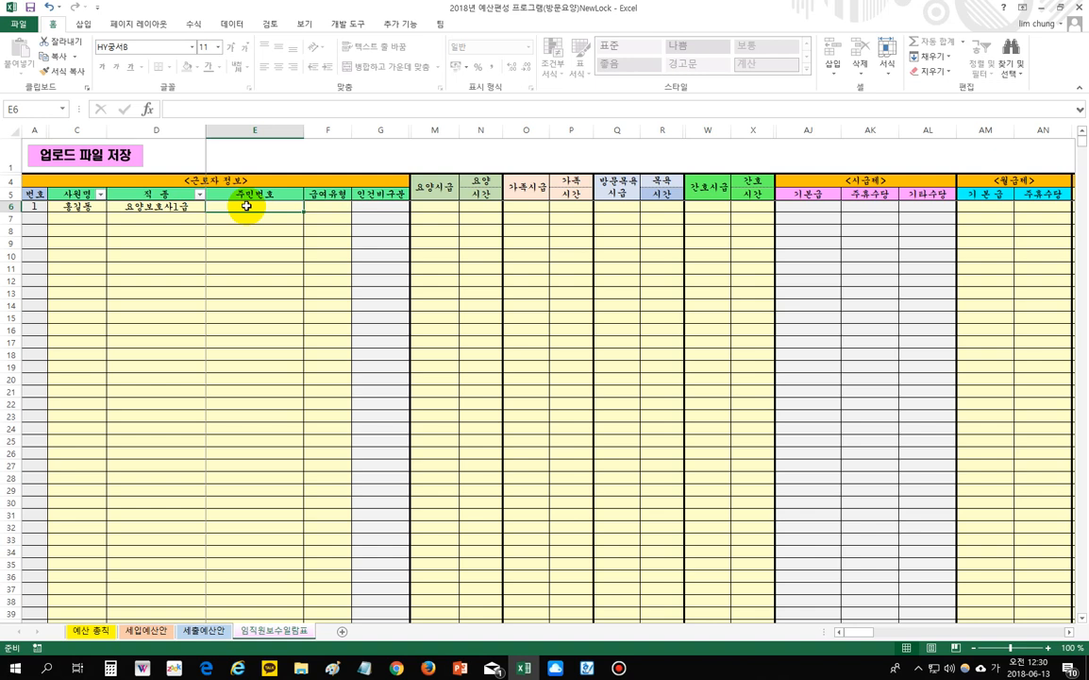
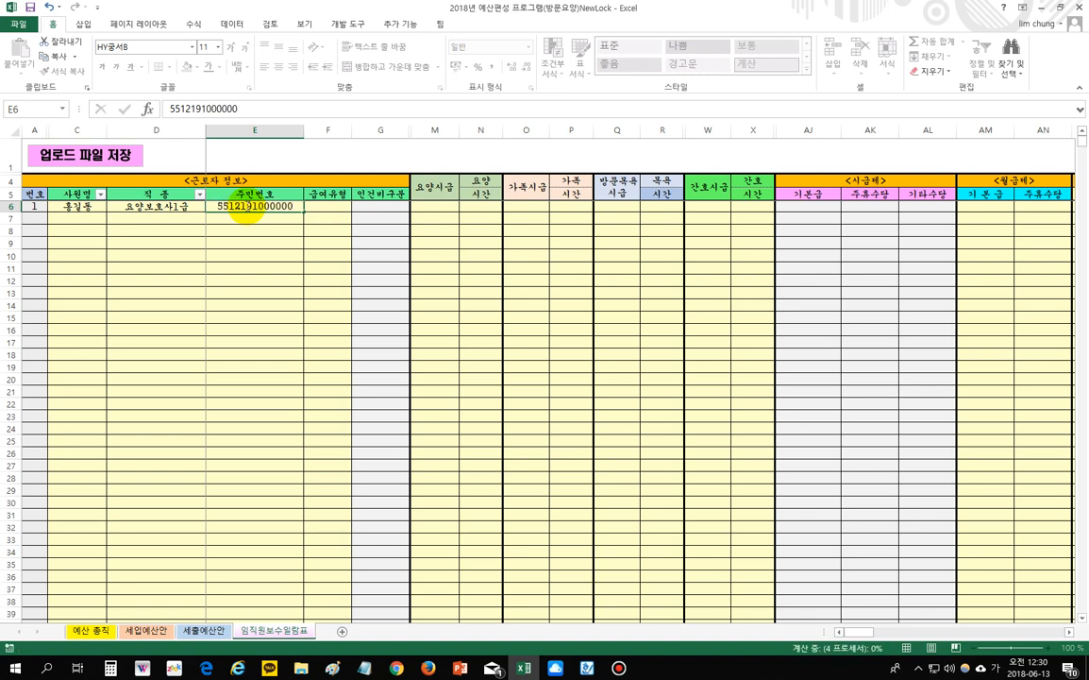
{"action": "key", "text": "Return"}
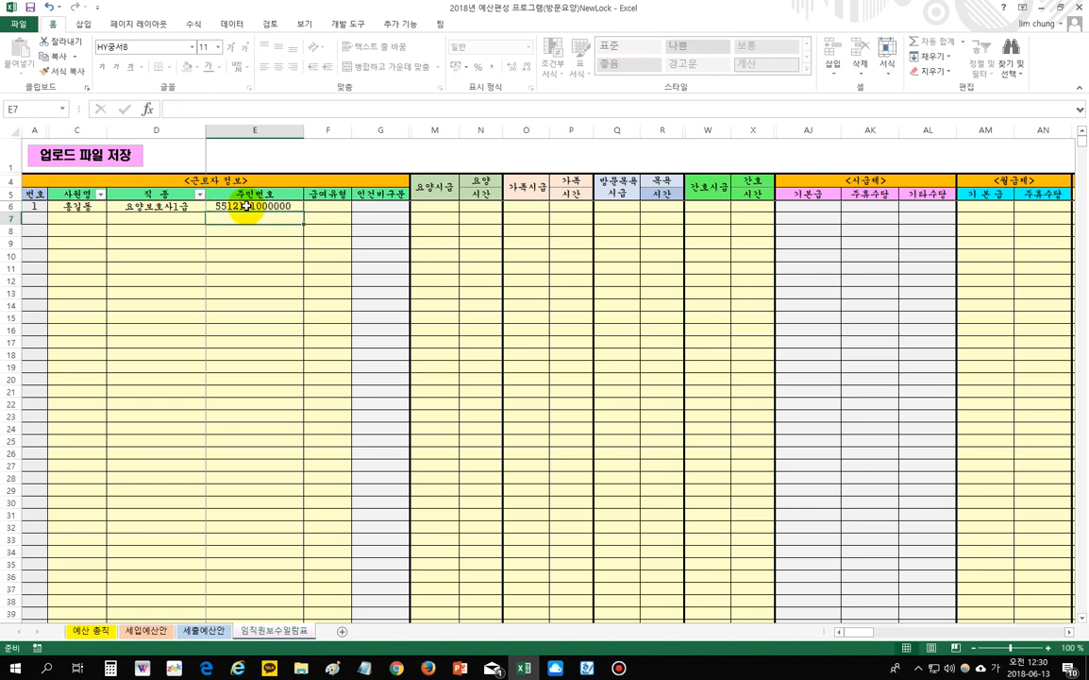
{"action": "left_click", "coordinate": [326, 208]}
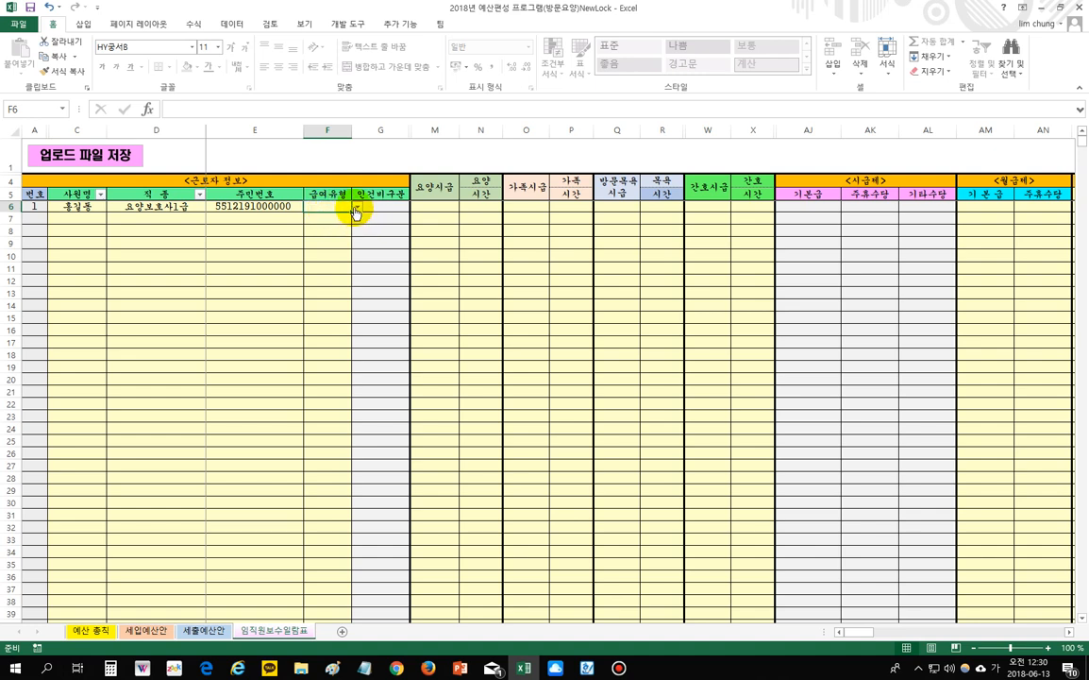
- Try pay type 방문요양 in F6 and job types 사회복지사 and 간호조무사 in D6
{"action": "left_click", "coordinate": [356, 208]}
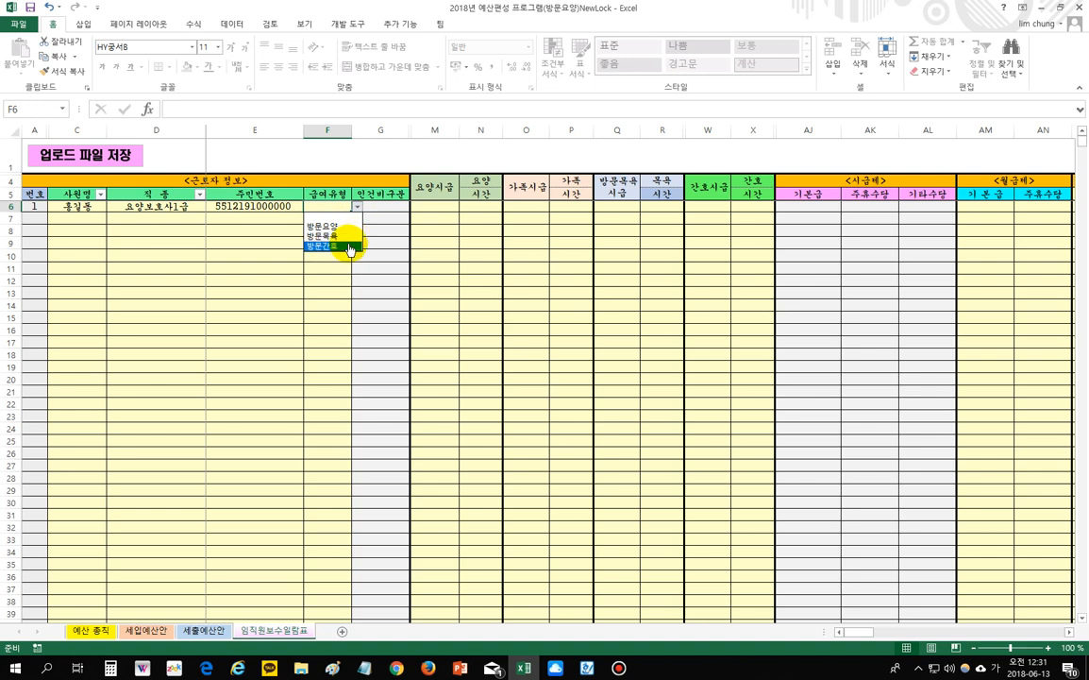
{"action": "left_click", "coordinate": [348, 227]}
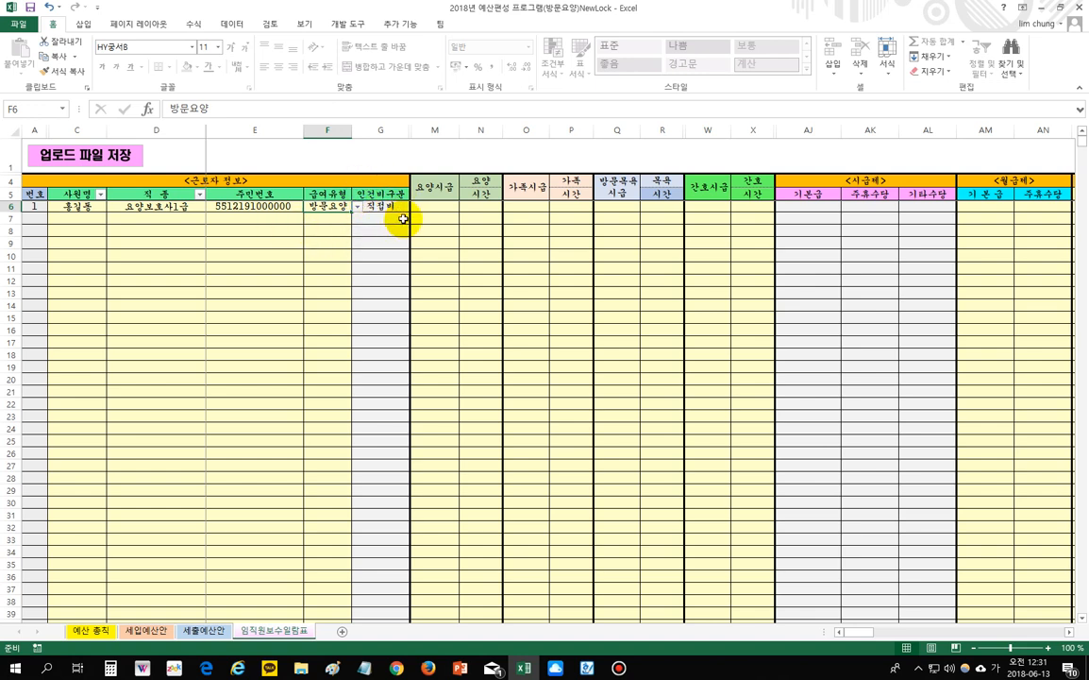
{"action": "left_click", "coordinate": [156, 205]}
{"action": "left_click", "coordinate": [326, 210]}
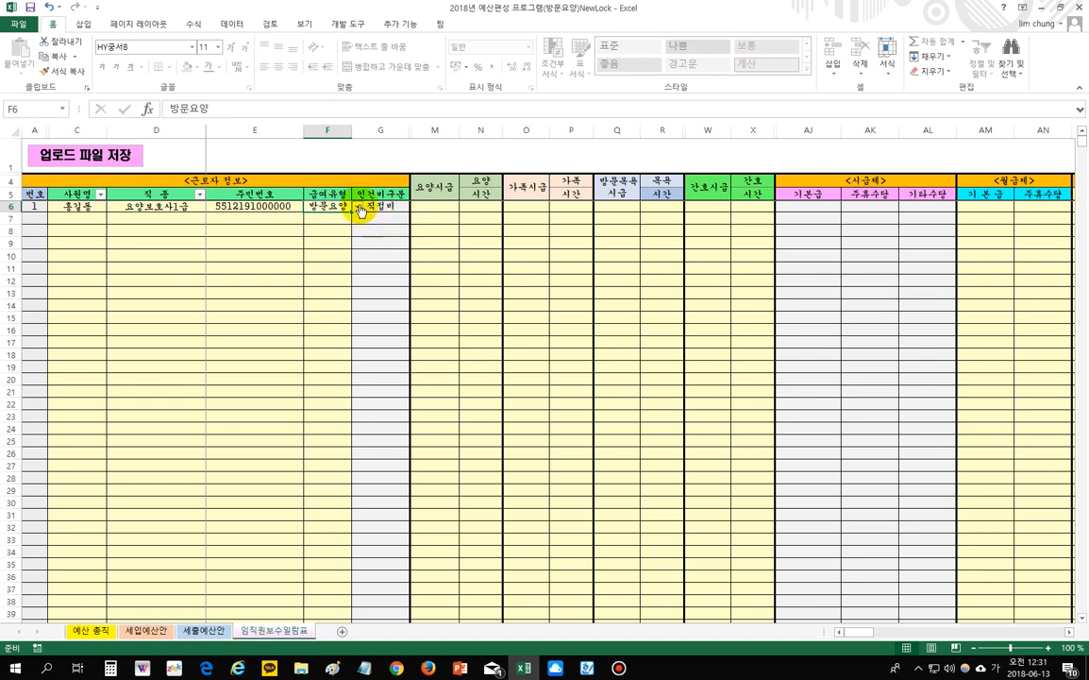
{"action": "left_click", "coordinate": [180, 208]}
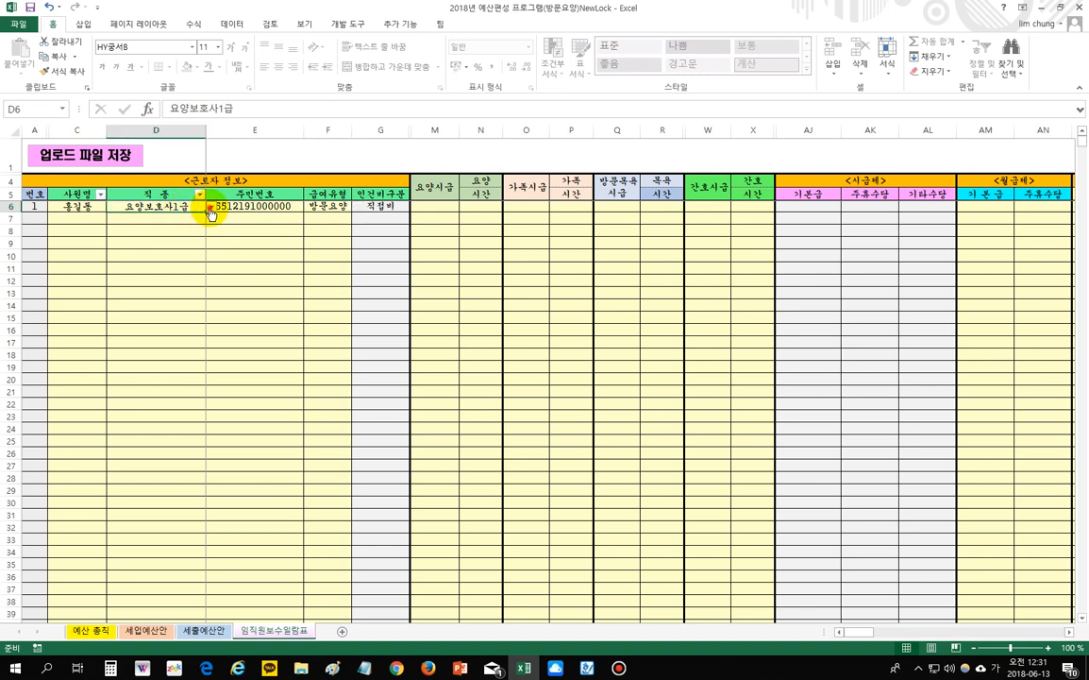
{"action": "left_click", "coordinate": [210, 206]}
{"action": "scroll", "coordinate": [209, 240], "scroll_direction": "up", "scroll_amount": 3}
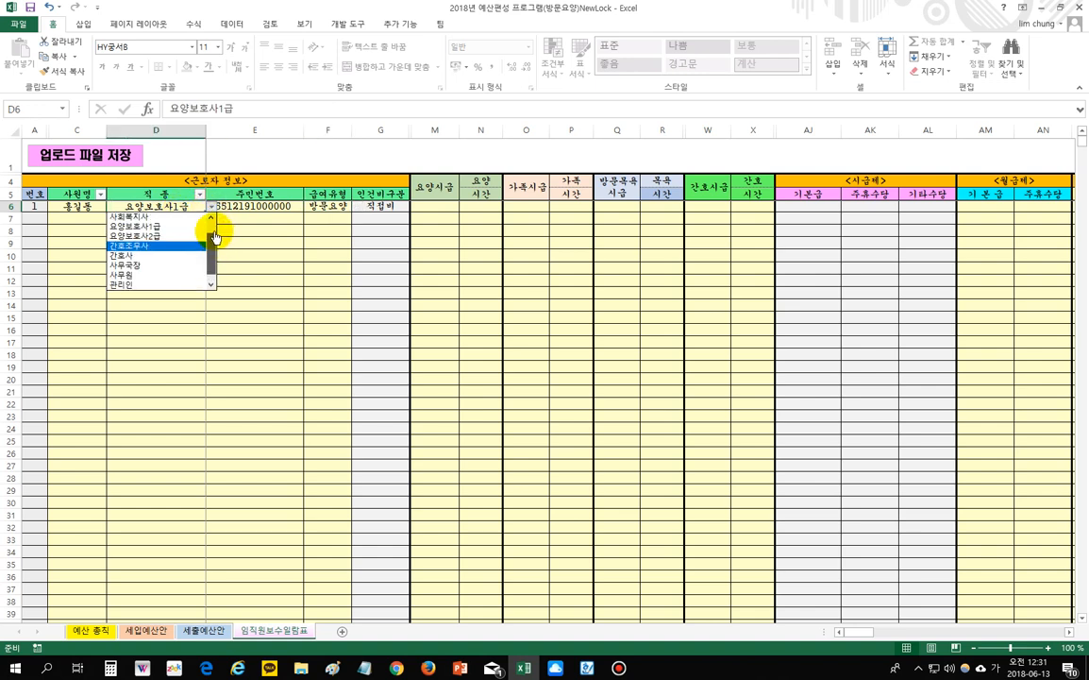
{"action": "left_click", "coordinate": [193, 236]}
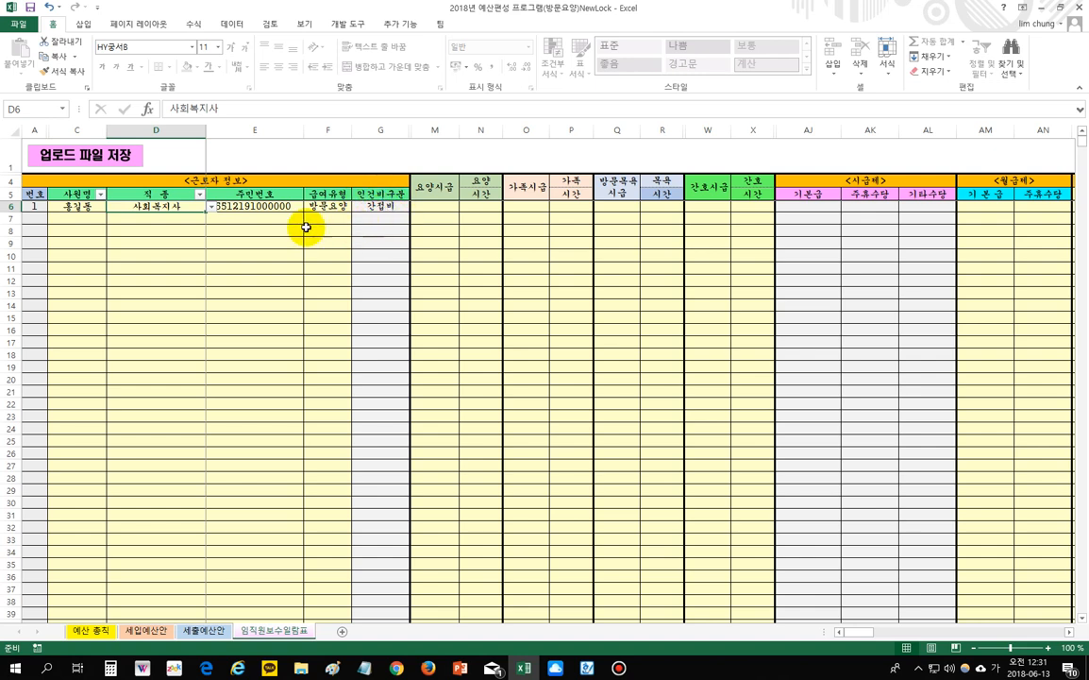
{"action": "left_click", "coordinate": [211, 207]}
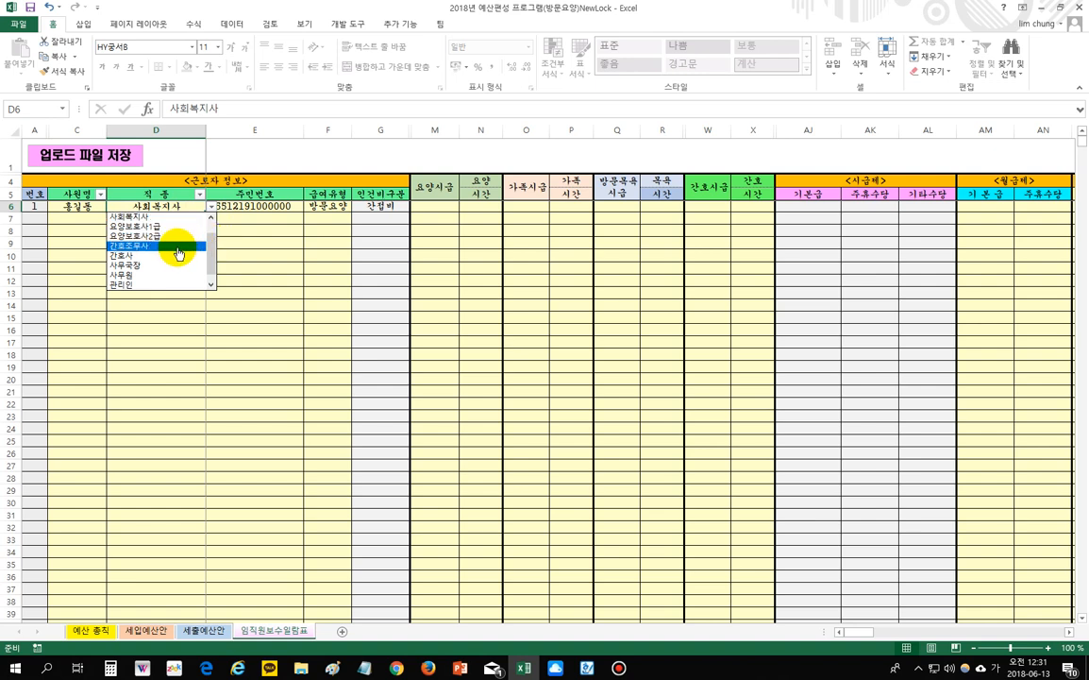
{"action": "left_click", "coordinate": [179, 253]}
{"action": "left_click", "coordinate": [324, 242]}
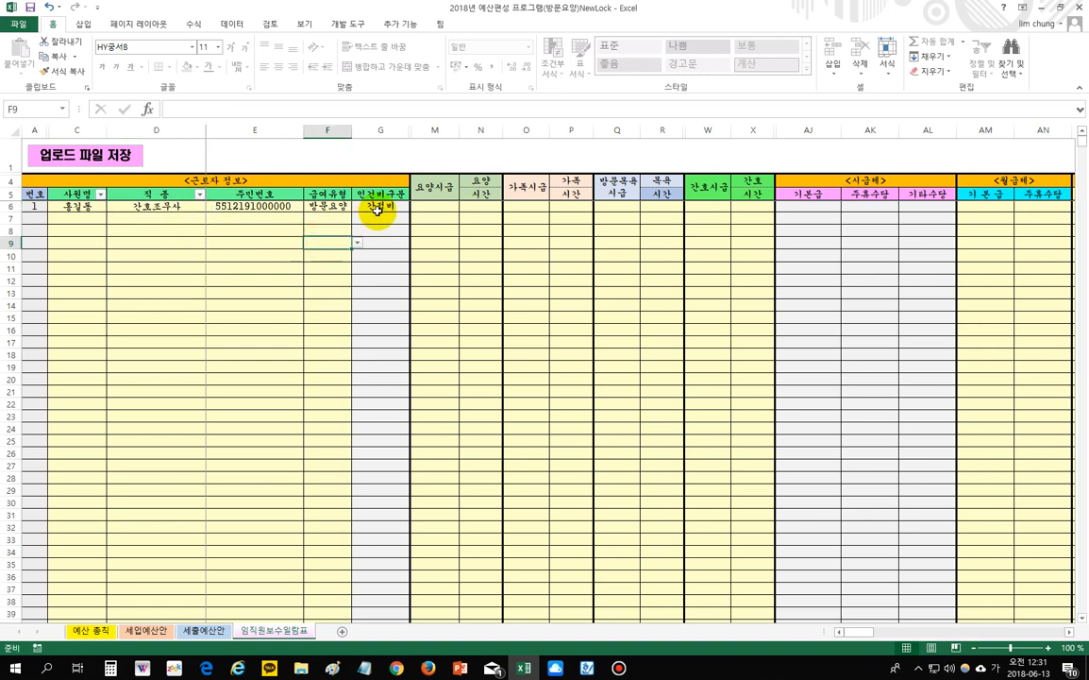
{"action": "left_click", "coordinate": [377, 208]}
- Set F6 to 방문간호, restore D6 to 요양보호사1급, and enter 9,500 in M6
{"action": "left_click", "coordinate": [335, 207]}
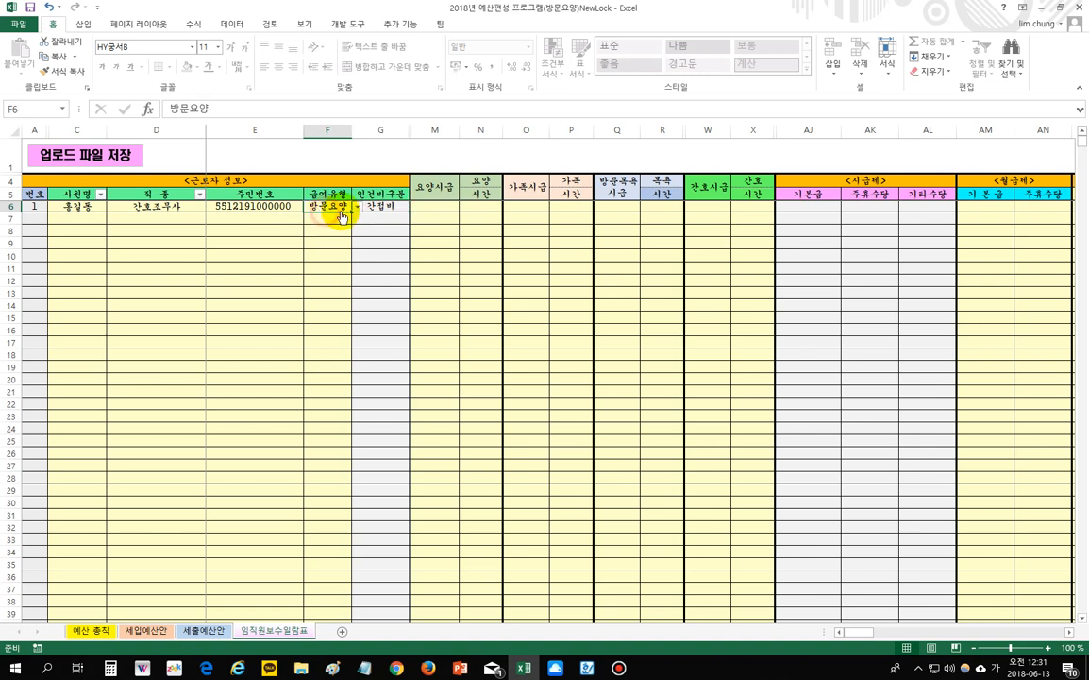
{"action": "left_click", "coordinate": [357, 206]}
{"action": "left_click", "coordinate": [337, 247]}
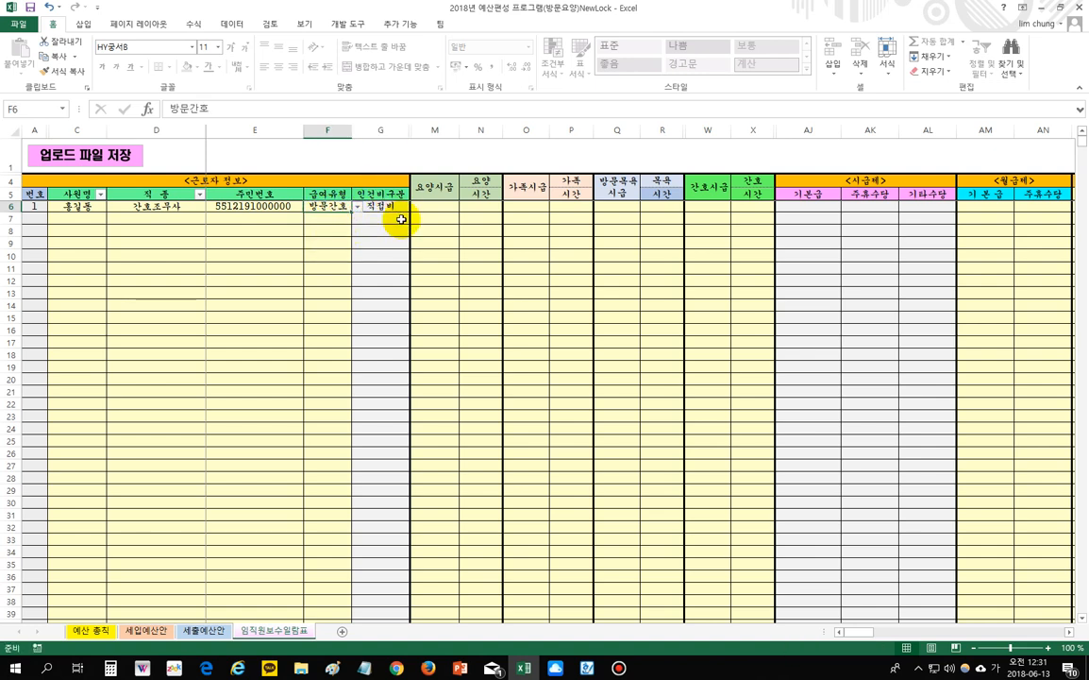
{"action": "left_click", "coordinate": [180, 205]}
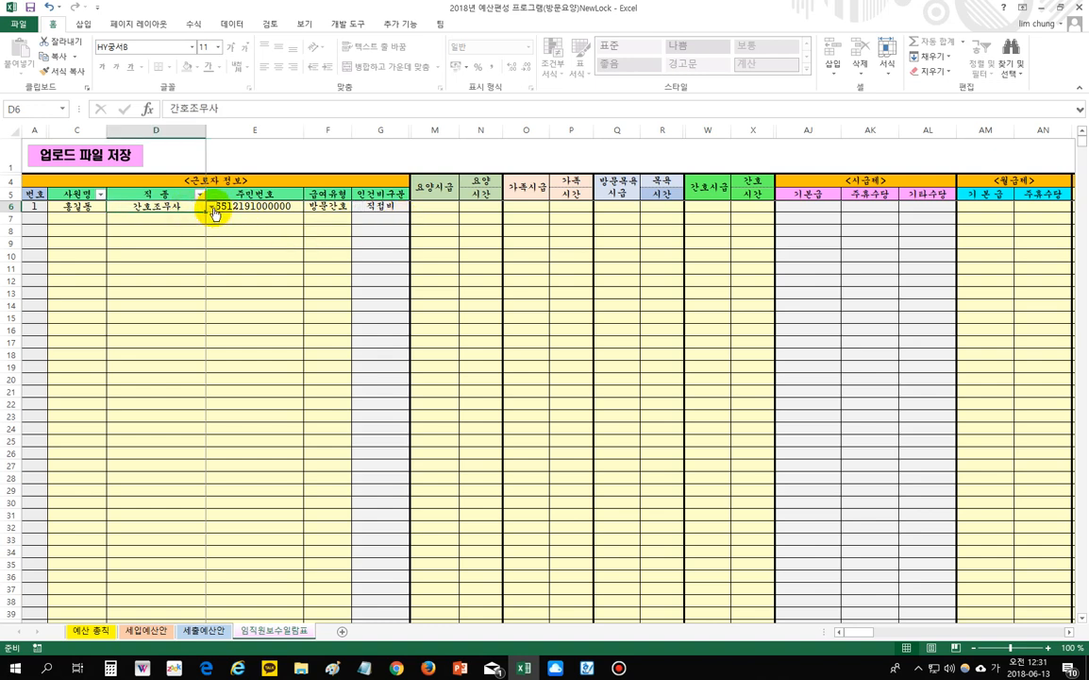
{"action": "left_click", "coordinate": [210, 205]}
{"action": "scroll", "coordinate": [204, 237], "scroll_direction": "up", "scroll_amount": 1}
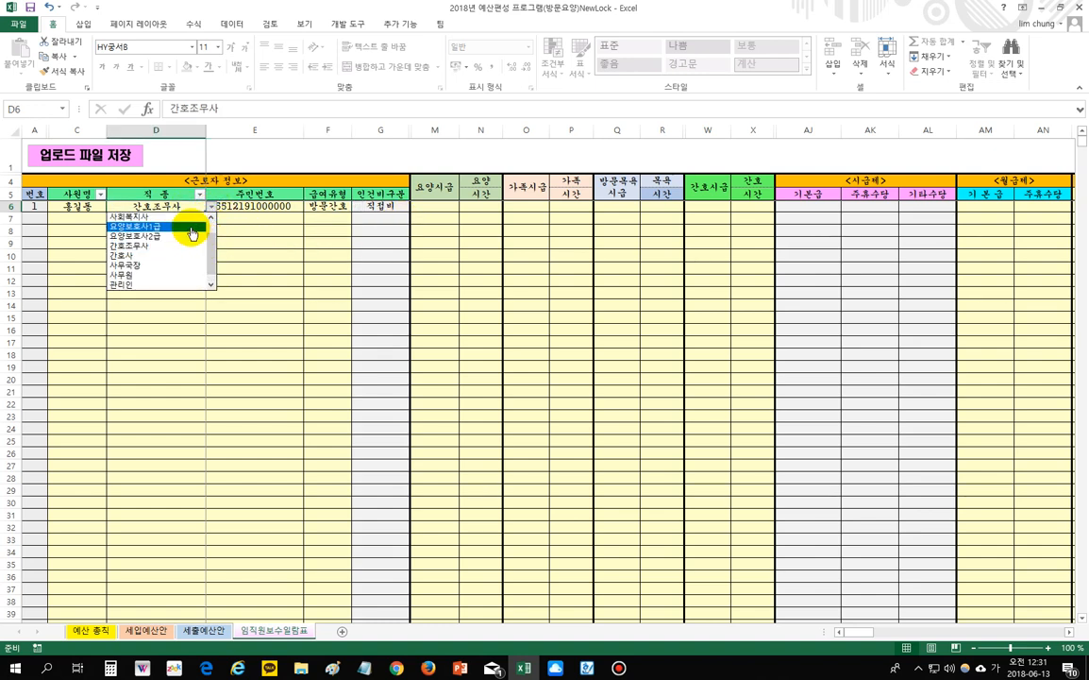
{"action": "left_click", "coordinate": [192, 229]}
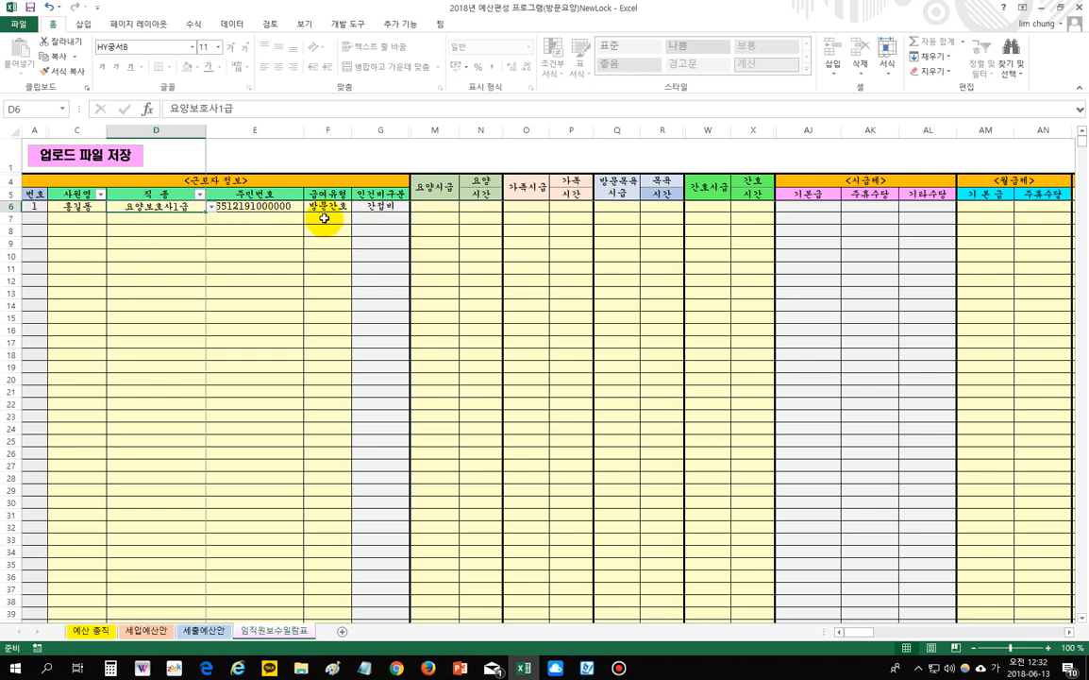
{"action": "left_click", "coordinate": [439, 207]}
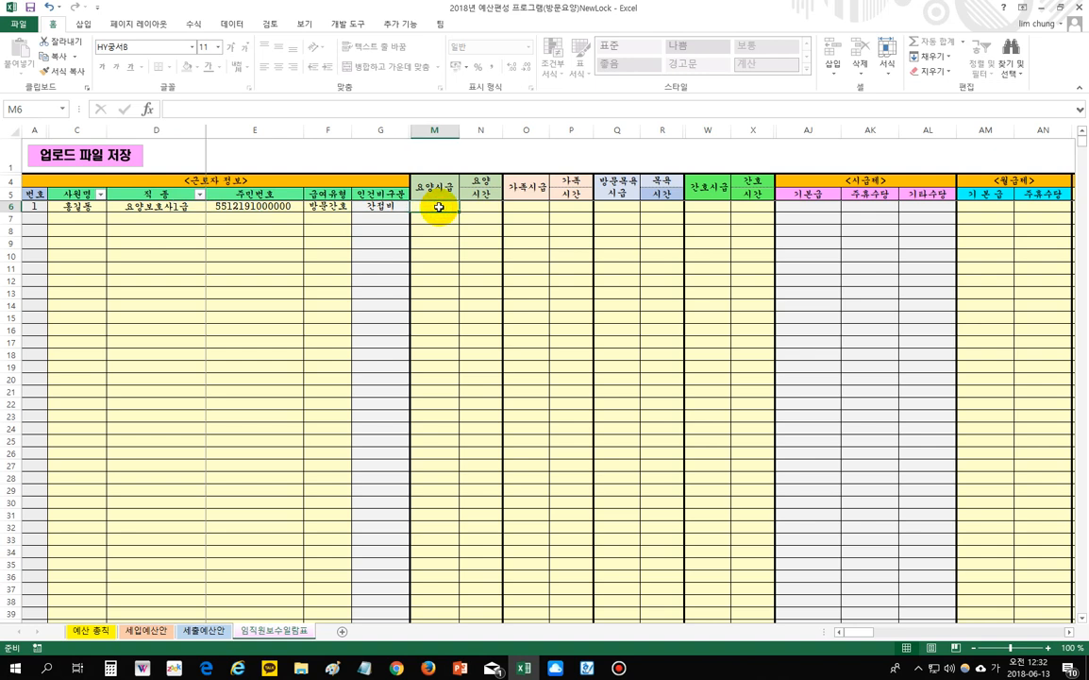
{"action": "type", "text": "9"}
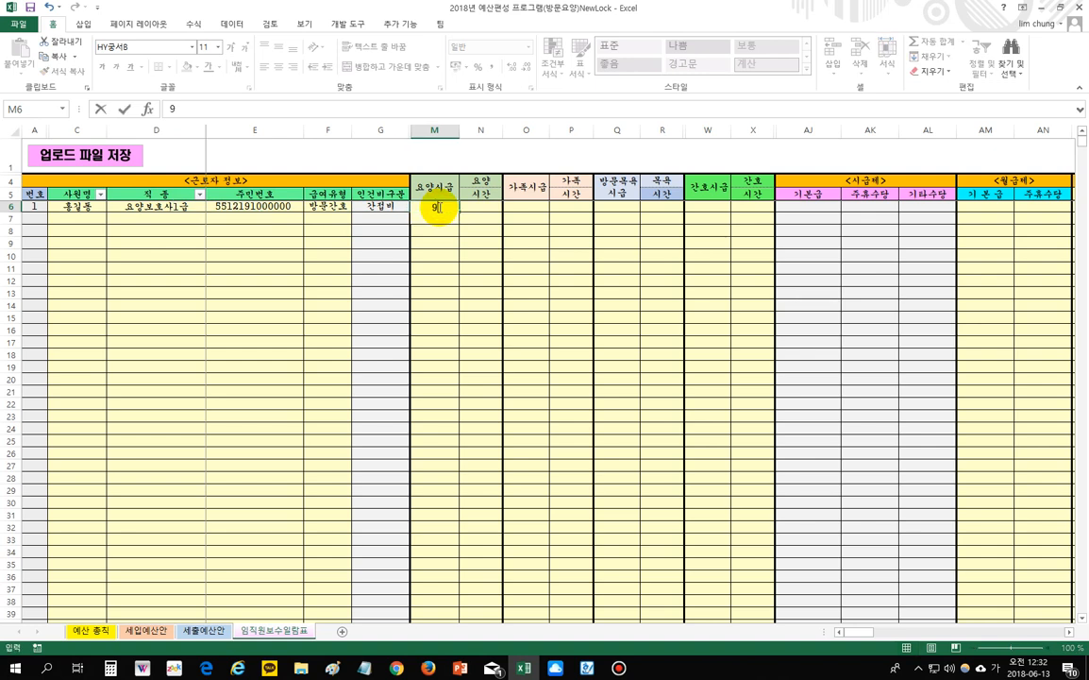
{"action": "type", "text": ",500"}
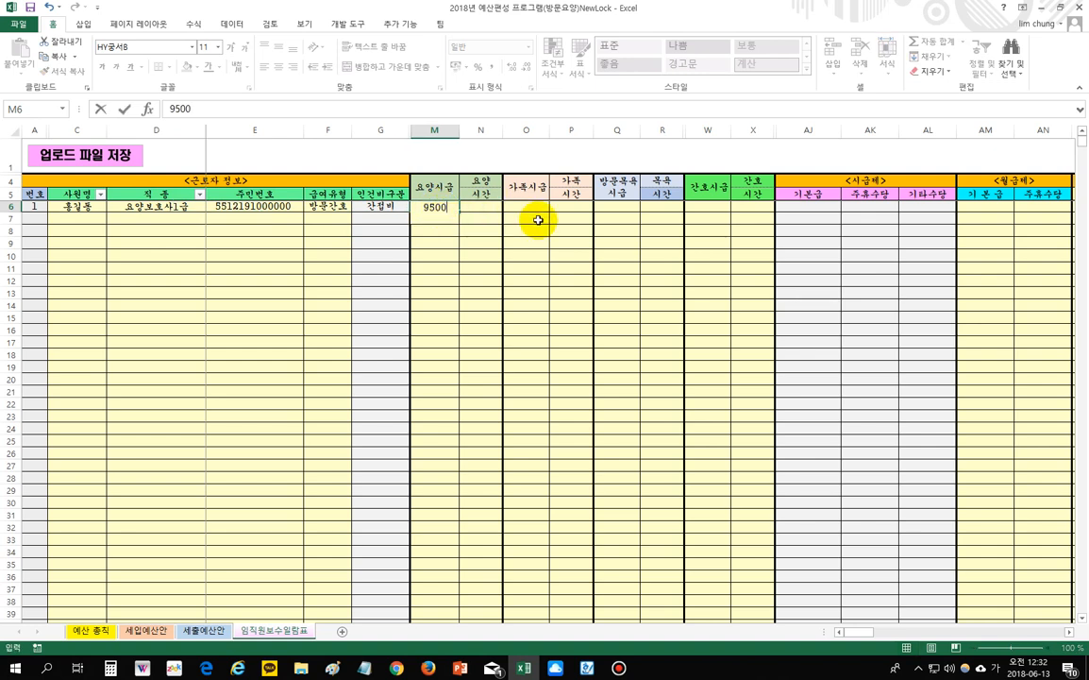
- Commit the 9,500 care rate and enter 60.0 care hours in N6
{"action": "left_click", "coordinate": [490, 213]}
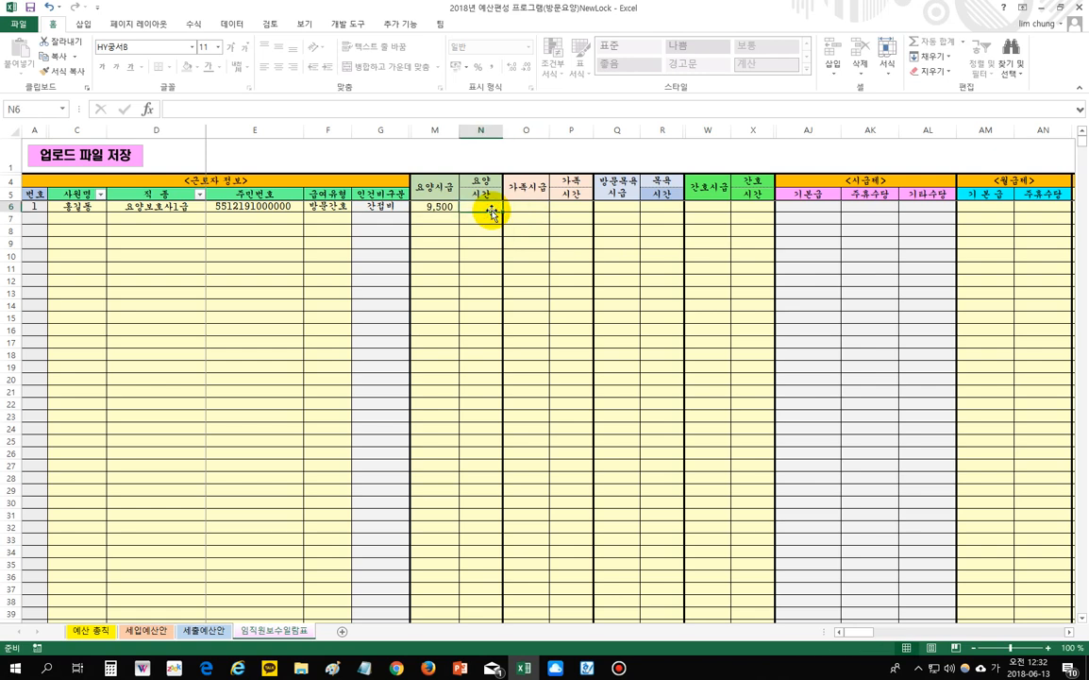
{"action": "type", "text": "60"}
{"action": "key", "text": "Return"}
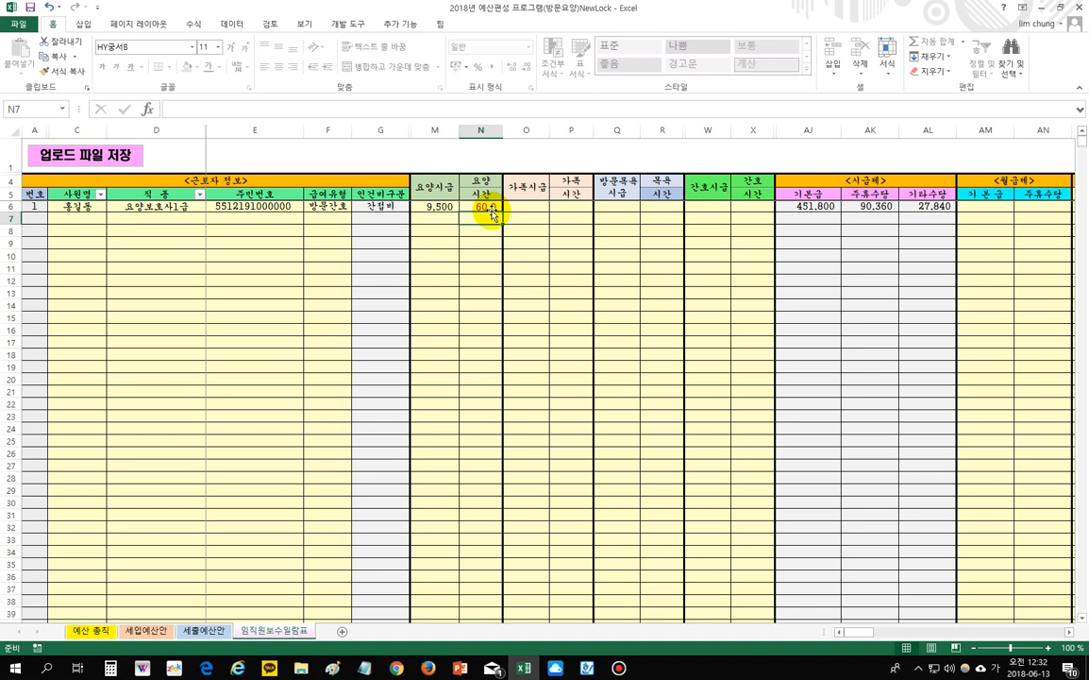
{"action": "left_click", "coordinate": [600, 239]}
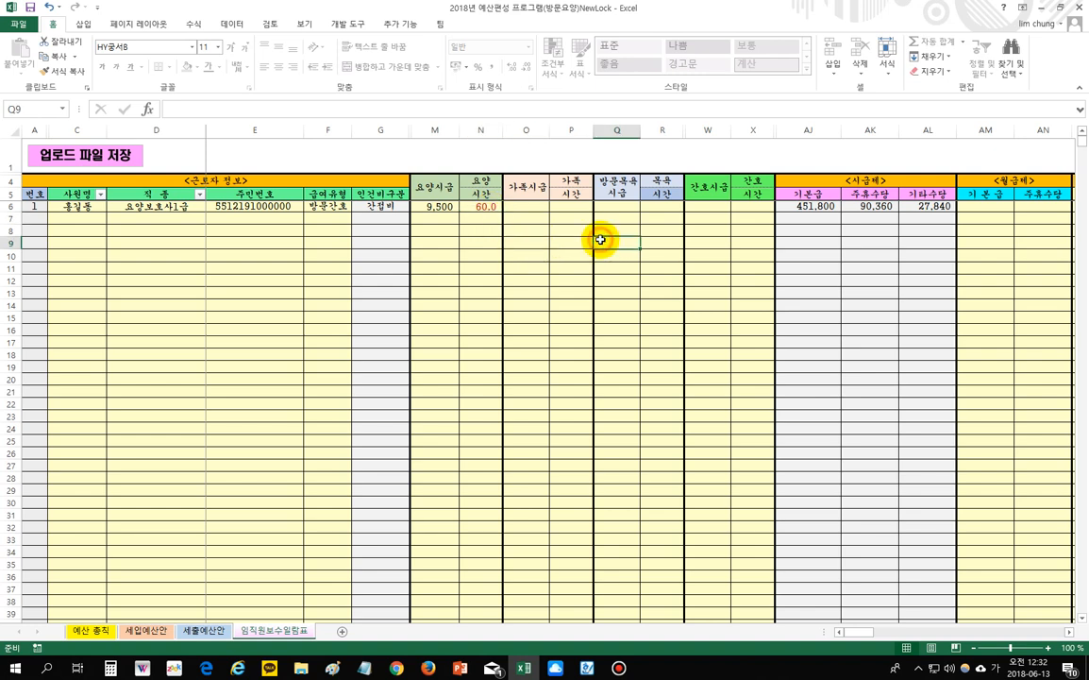
- Enter a 10,000 family rate in O6 and 10.0 family hours in P6
{"action": "left_click", "coordinate": [531, 205]}
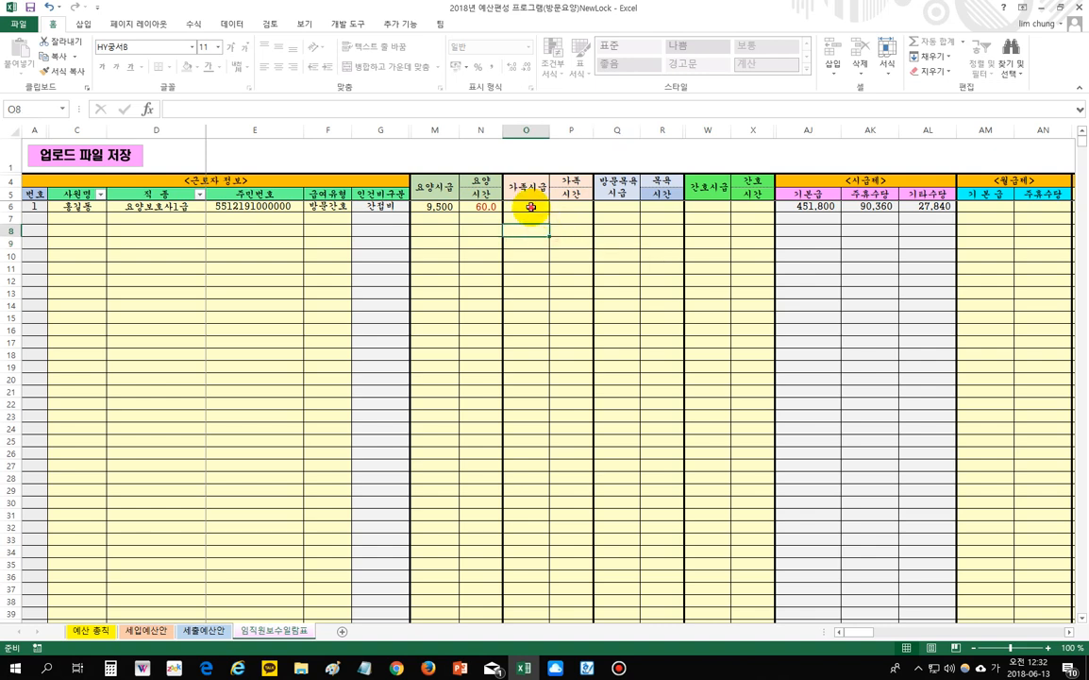
{"action": "type", "text": "10000"}
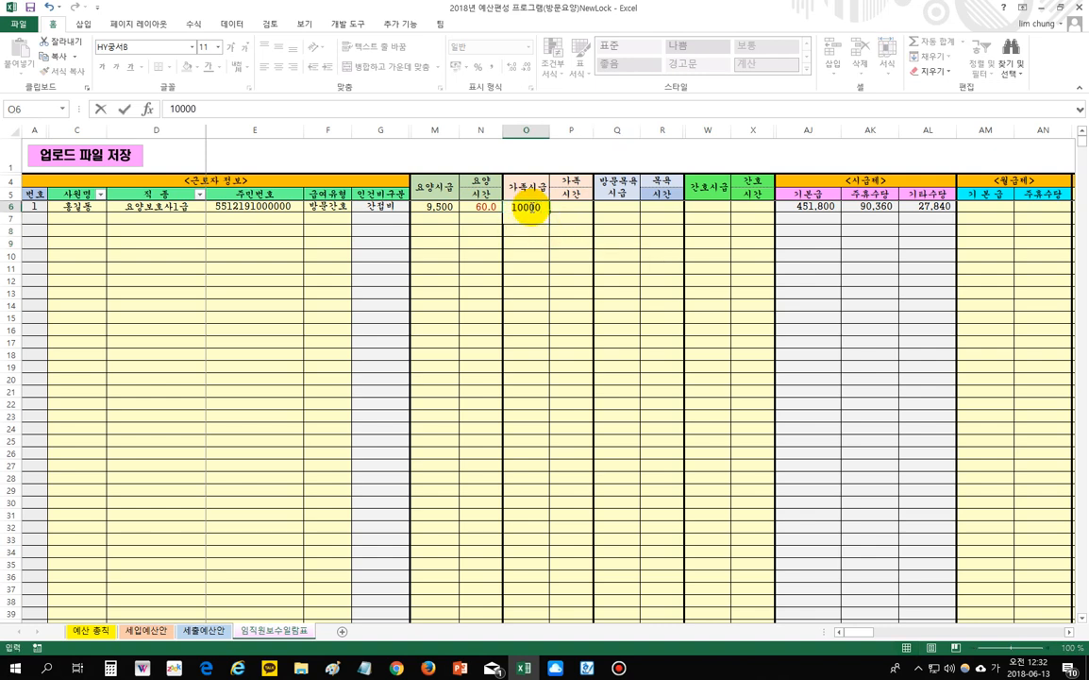
{"action": "left_click", "coordinate": [569, 209]}
{"action": "type", "text": "10"}
{"action": "key", "text": "Return"}
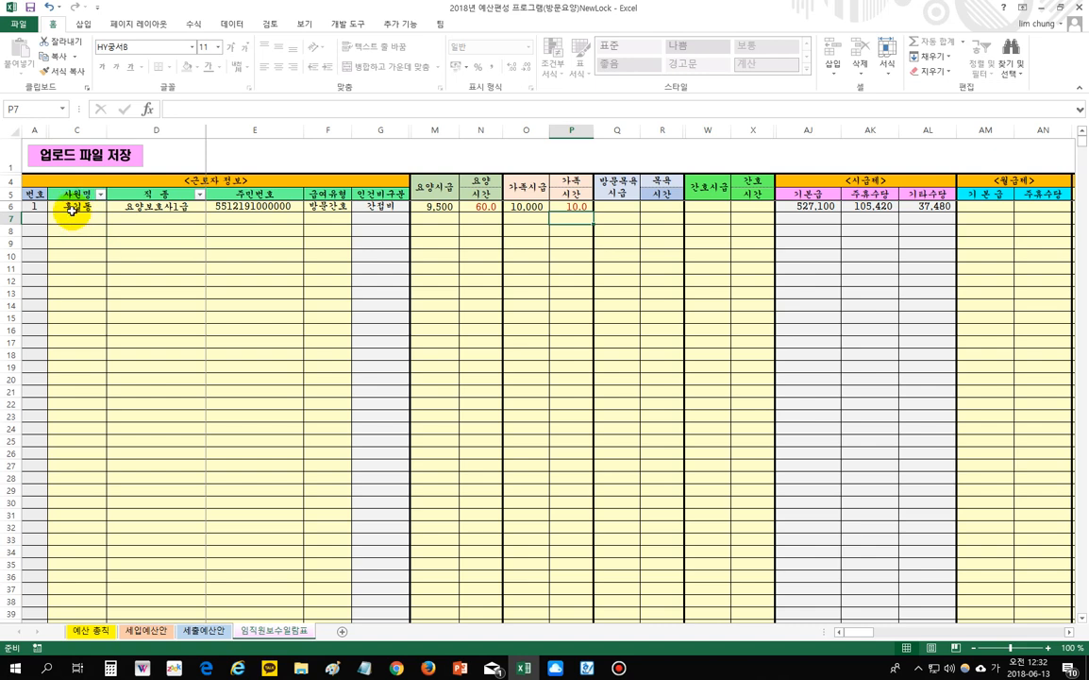
- Set the second employee's pay type in F7 to 방문목욕
{"action": "left_click", "coordinate": [321, 218]}
{"action": "left_click", "coordinate": [357, 218]}
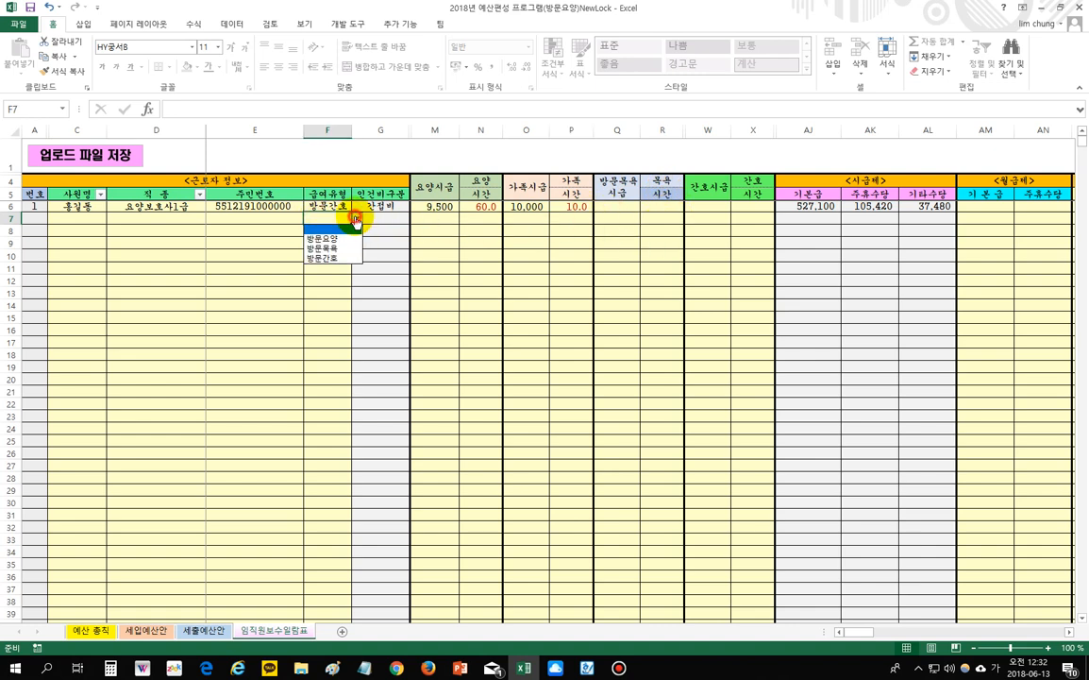
{"action": "left_click", "coordinate": [351, 253]}
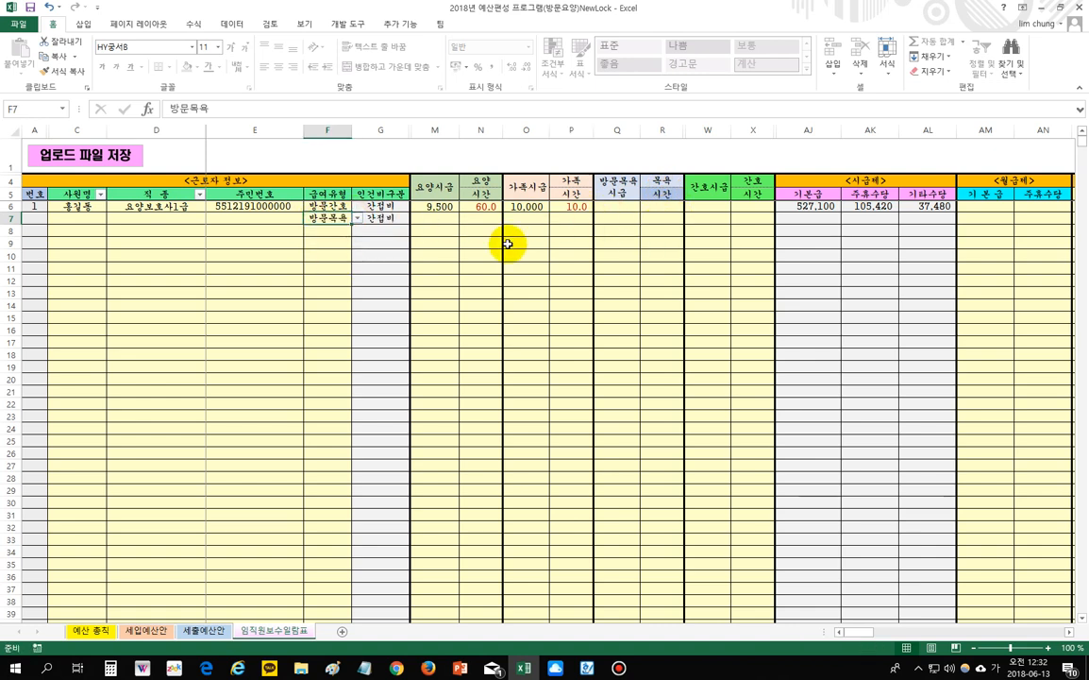
{"action": "left_click", "coordinate": [172, 243]}
- Enter the second employee's name, job type 요양보호사1급 and resident number, keeping 방문목욕 in F7
{"action": "left_click", "coordinate": [88, 217]}
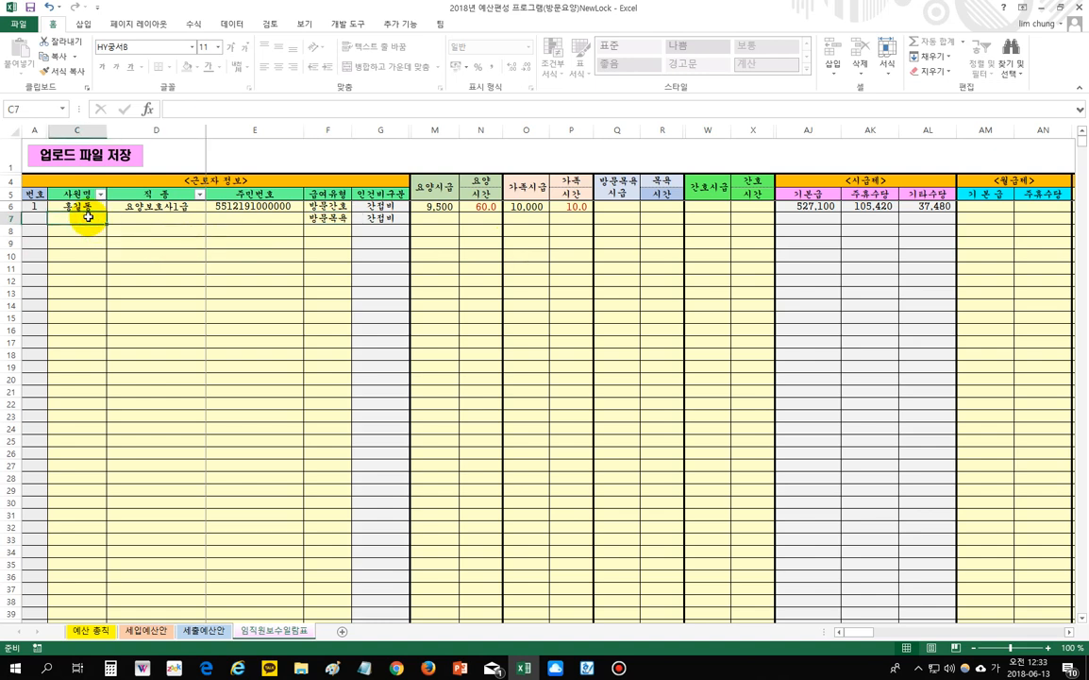
{"action": "type", "text": "ㅗ"}
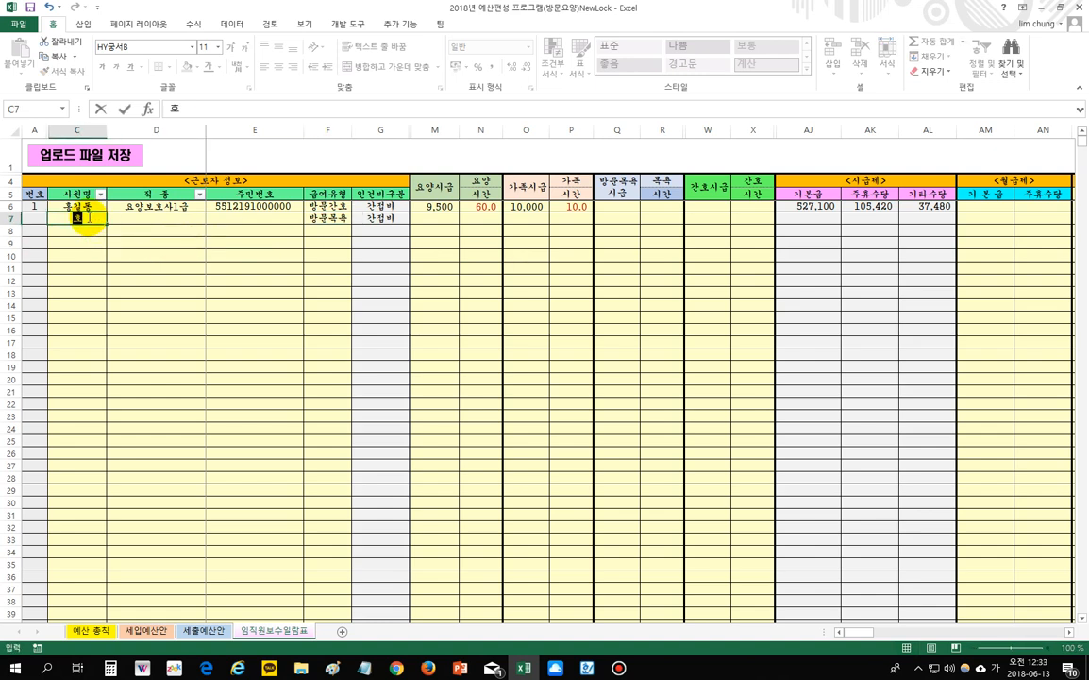
{"action": "key", "text": "Tab"}
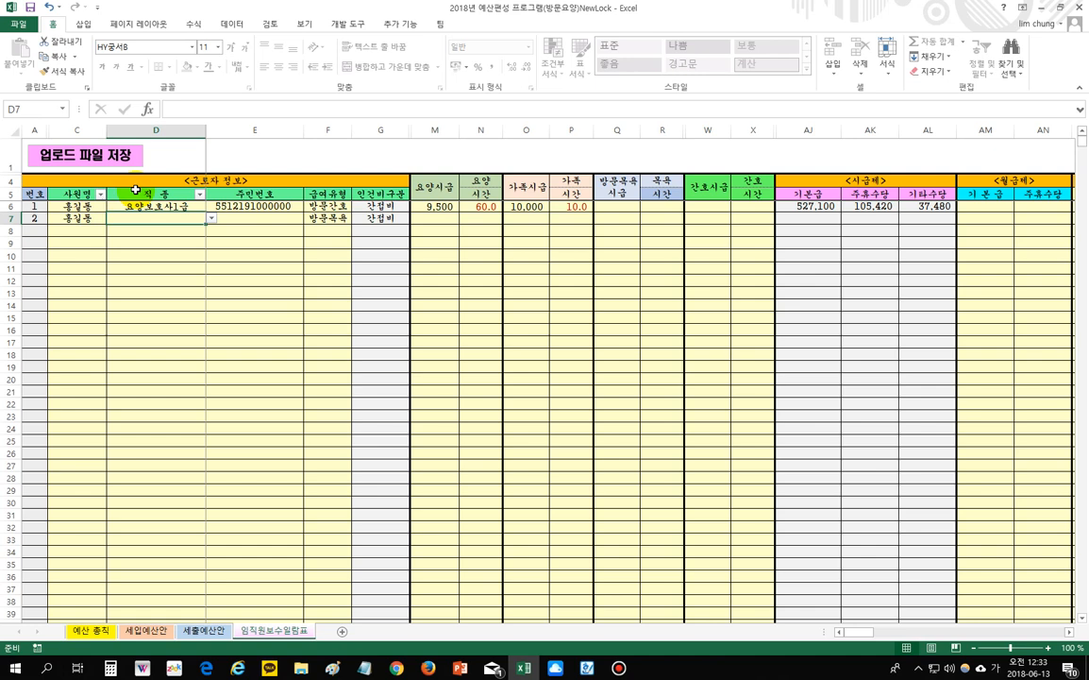
{"action": "left_click", "coordinate": [210, 221]}
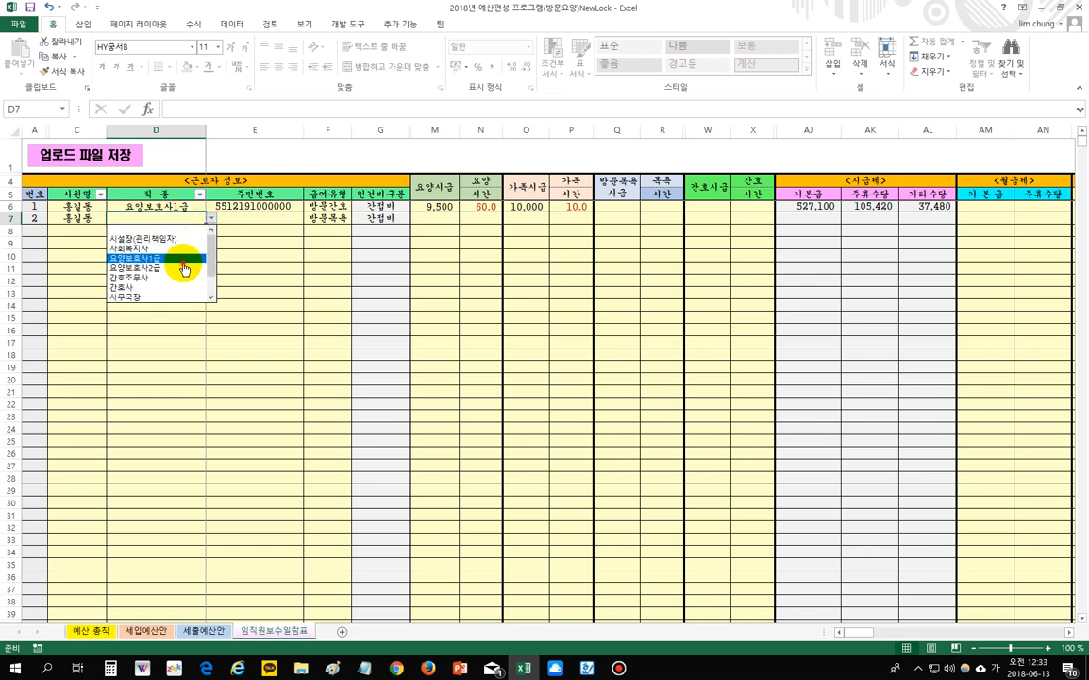
{"action": "left_click", "coordinate": [194, 248]}
{"action": "left_click", "coordinate": [246, 216]}
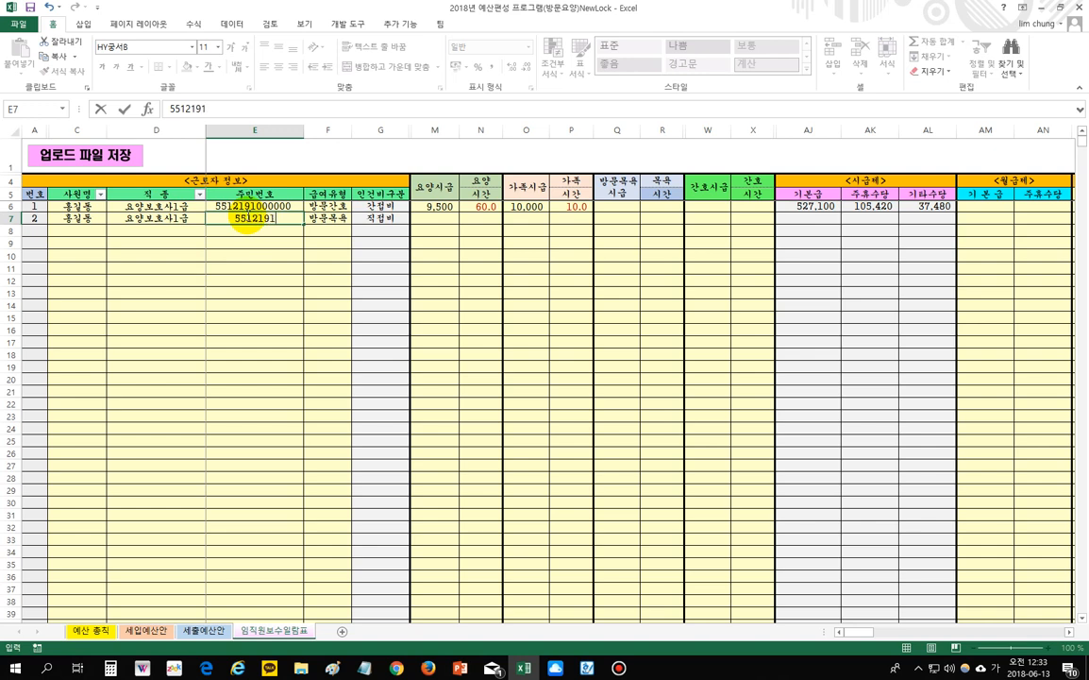
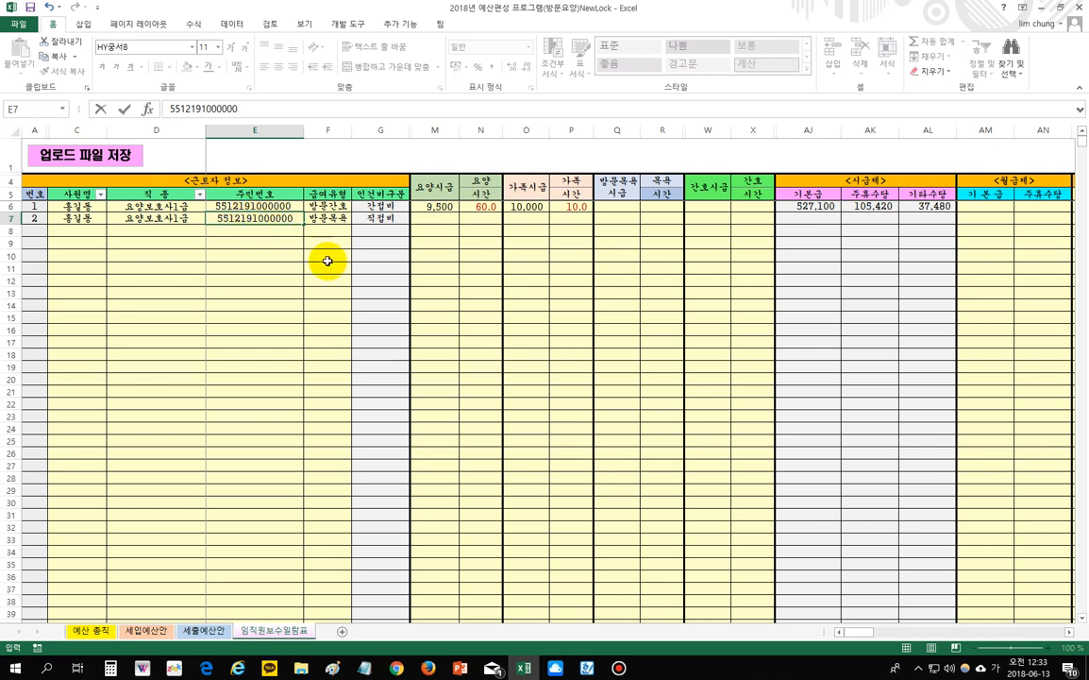
{"action": "left_click", "coordinate": [329, 261]}
{"action": "left_click", "coordinate": [345, 221]}
{"action": "left_click", "coordinate": [357, 219]}
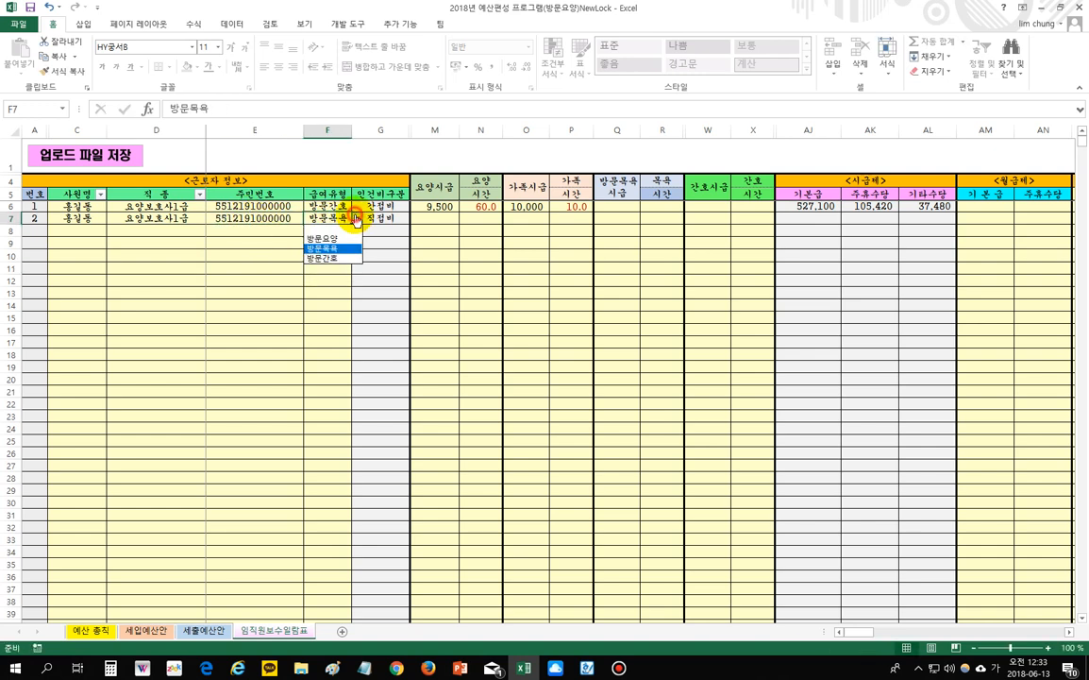
{"action": "left_click", "coordinate": [338, 249]}
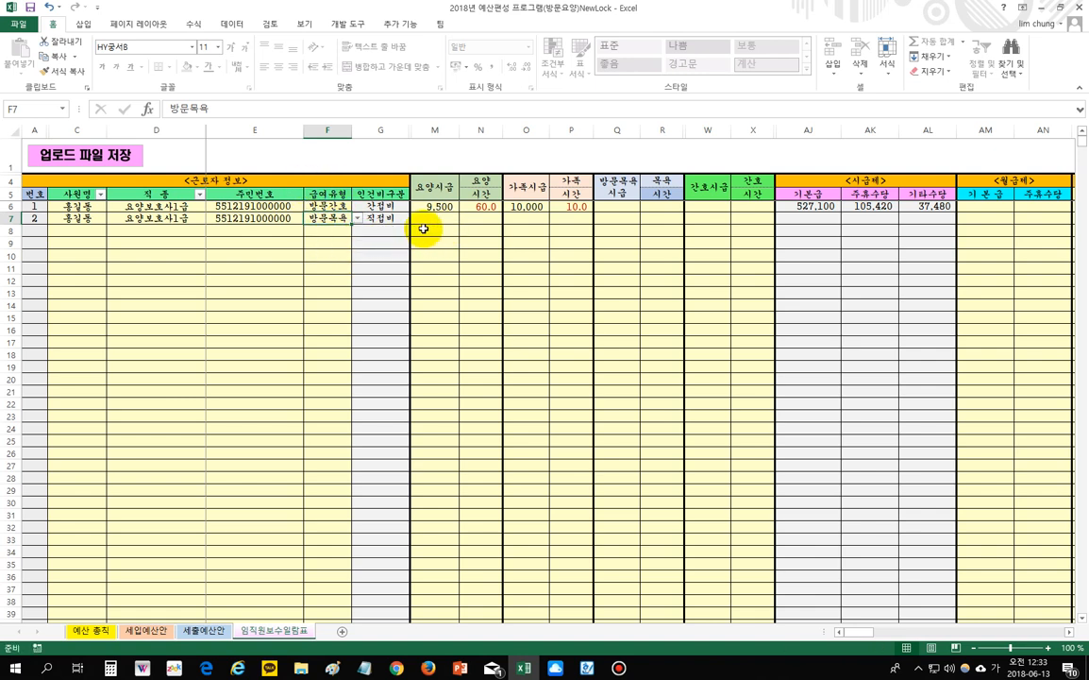
{"action": "left_click", "coordinate": [626, 218]}
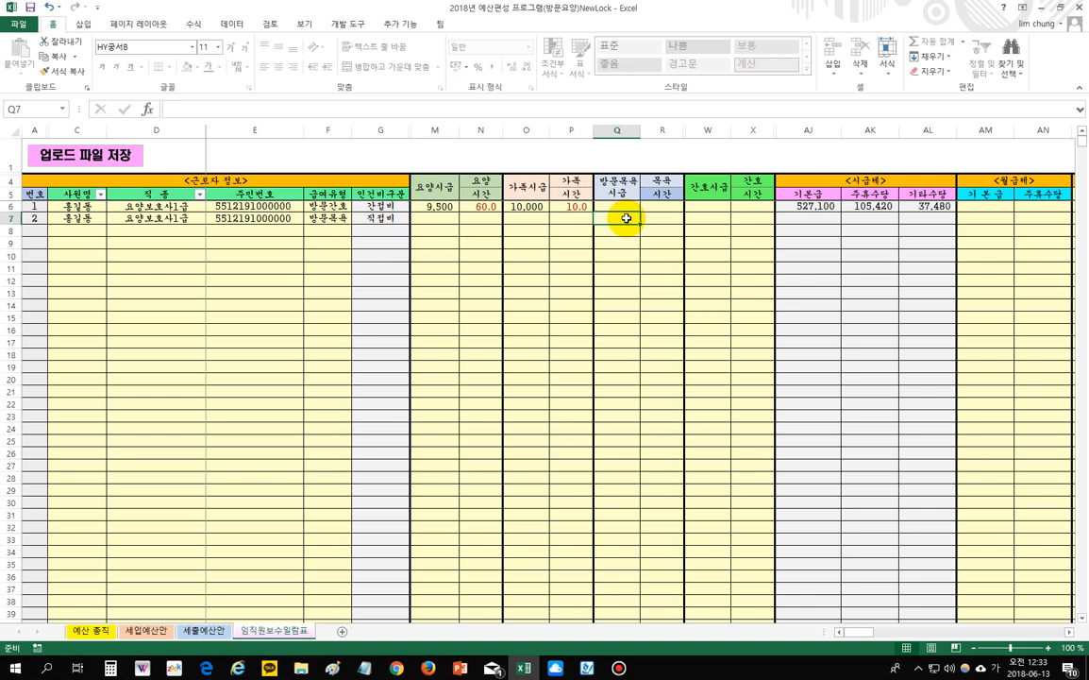
- Give employee 2 a 12,000 bathing rate in Q7 and 30.0 bathing hours in R7
{"action": "type", "text": "12"}
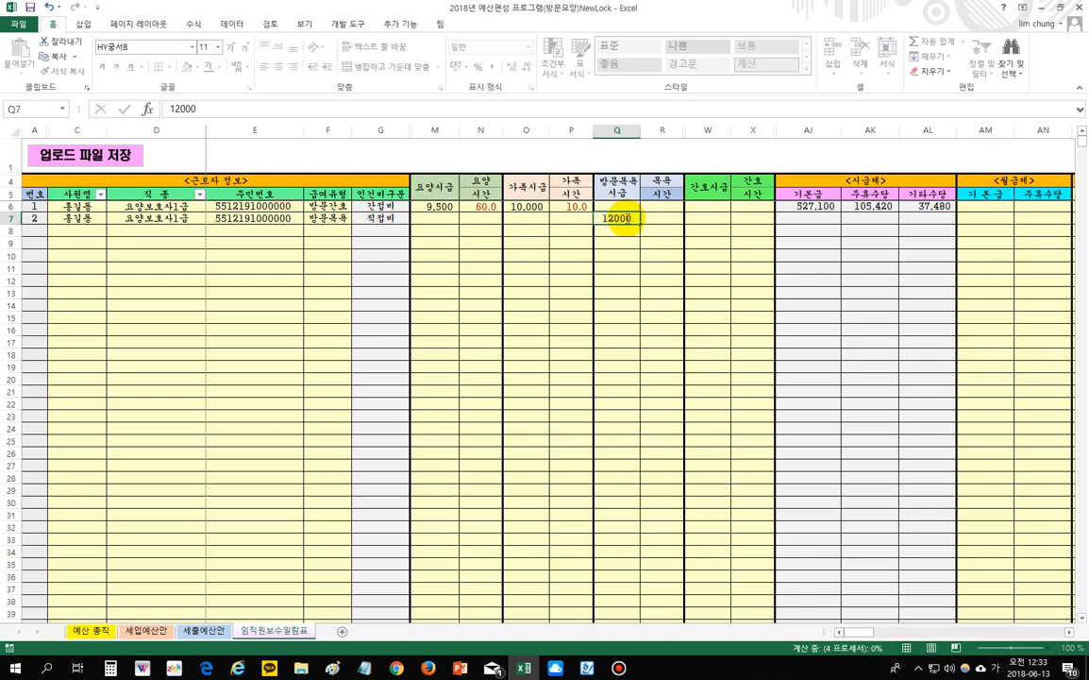
{"action": "left_click", "coordinate": [660, 217]}
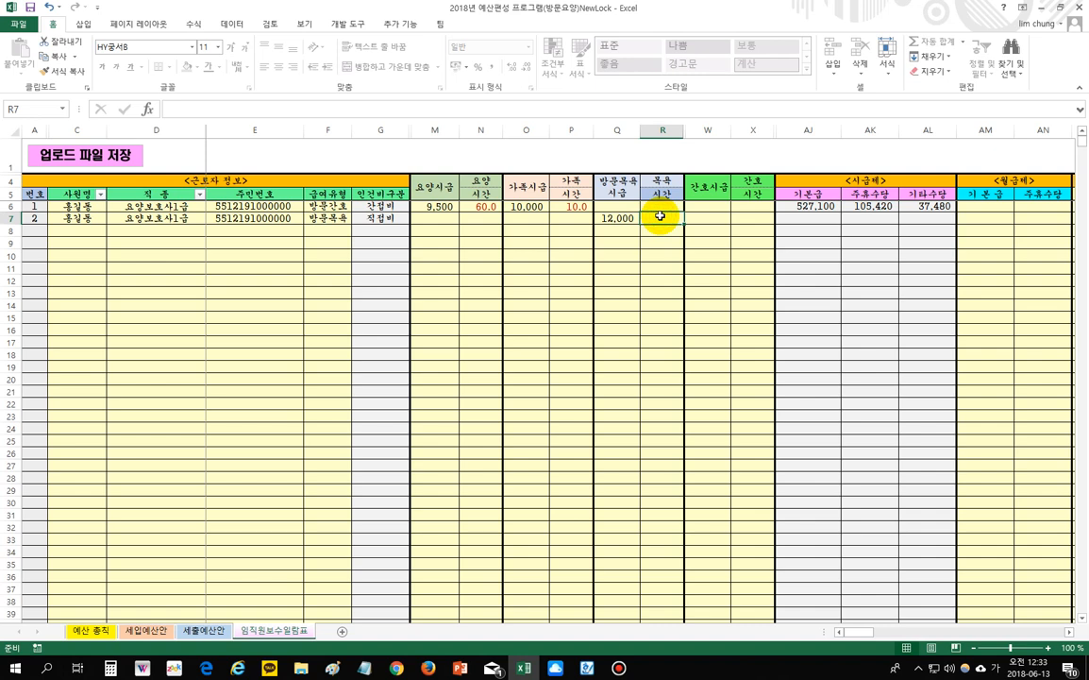
{"action": "type", "text": "30"}
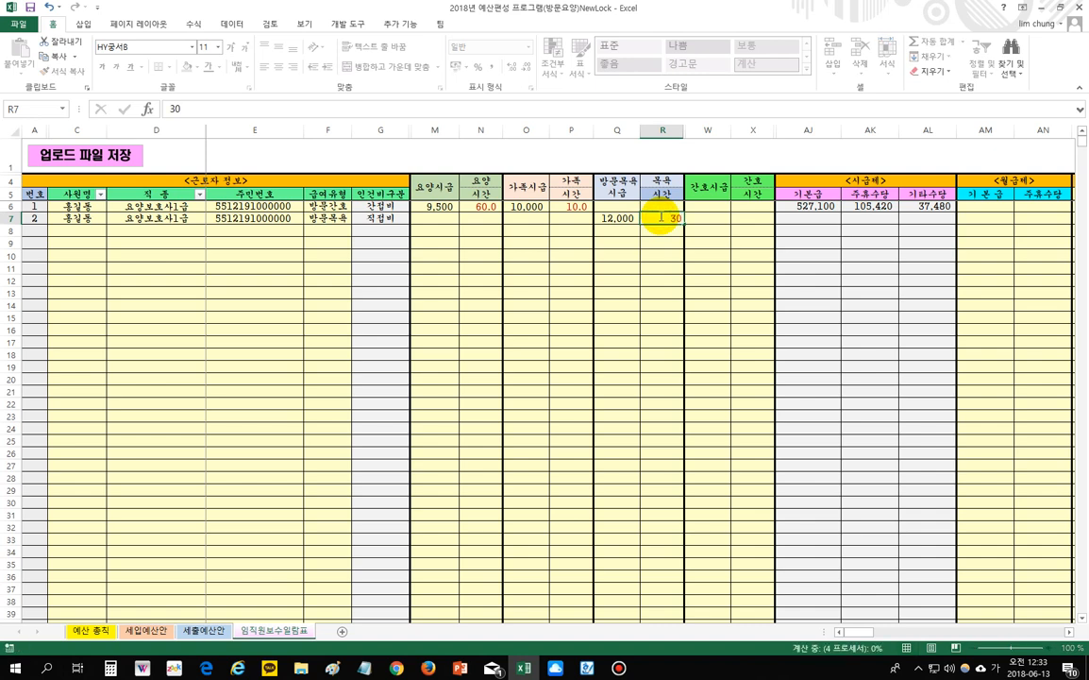
{"action": "left_click", "coordinate": [662, 314]}
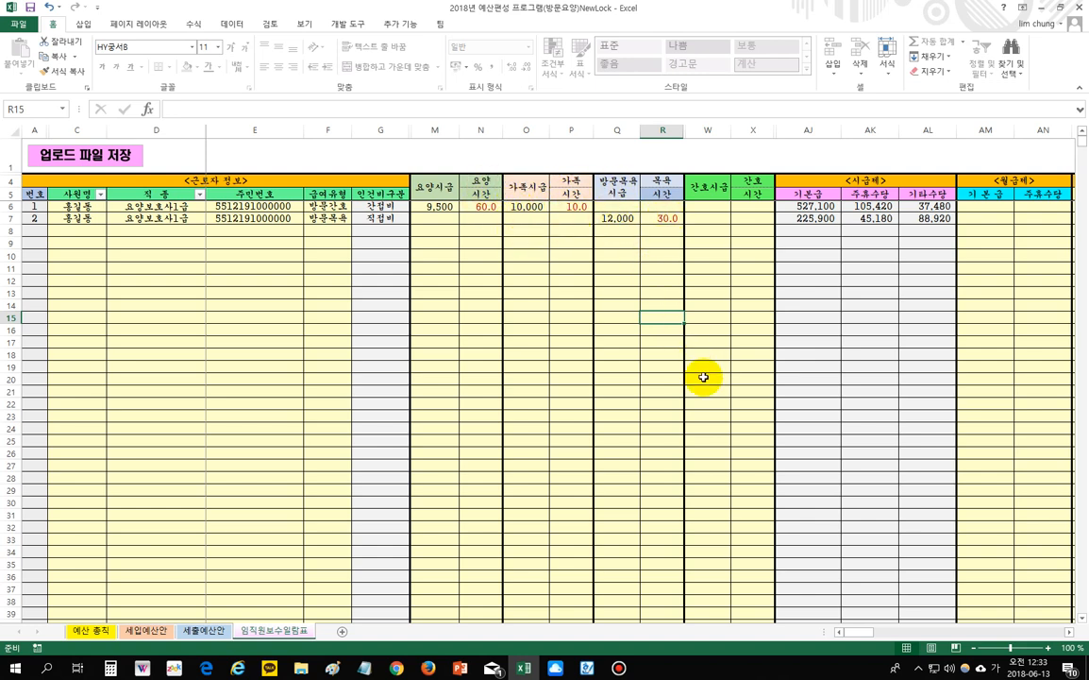
{"action": "left_click", "coordinate": [1068, 631]}
{"action": "left_click", "coordinate": [1069, 633]}
- Enter a 50,000 수당1 allowance in AO6 for the first worker
{"action": "left_click", "coordinate": [1068, 633]}
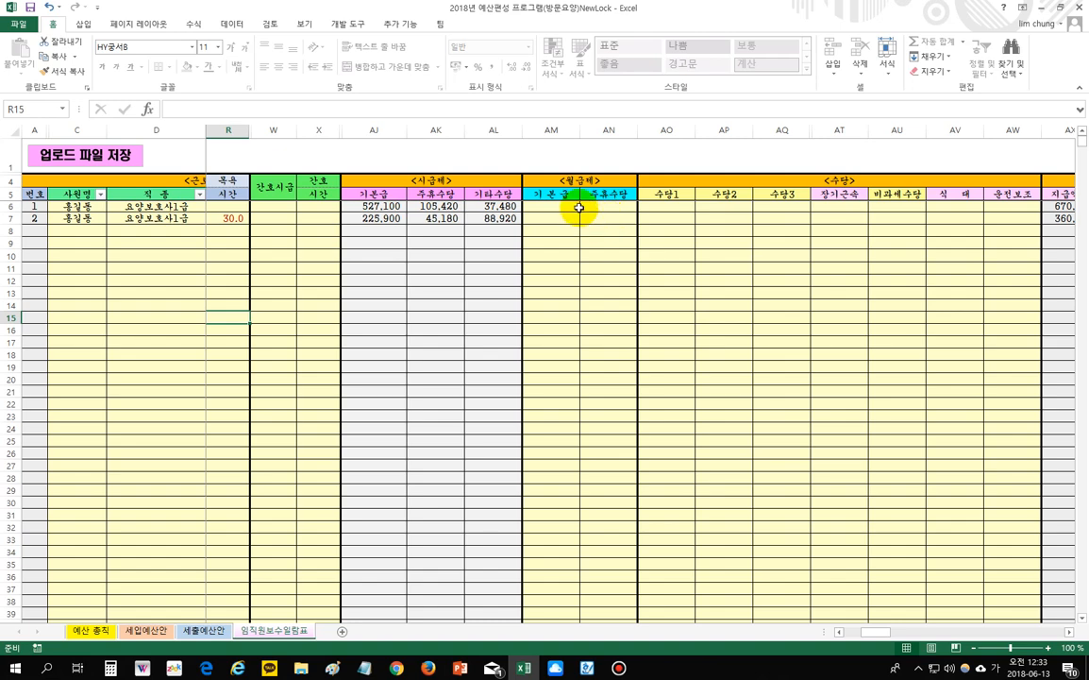
{"action": "left_click", "coordinate": [1069, 633]}
{"action": "left_click", "coordinate": [1068, 632]}
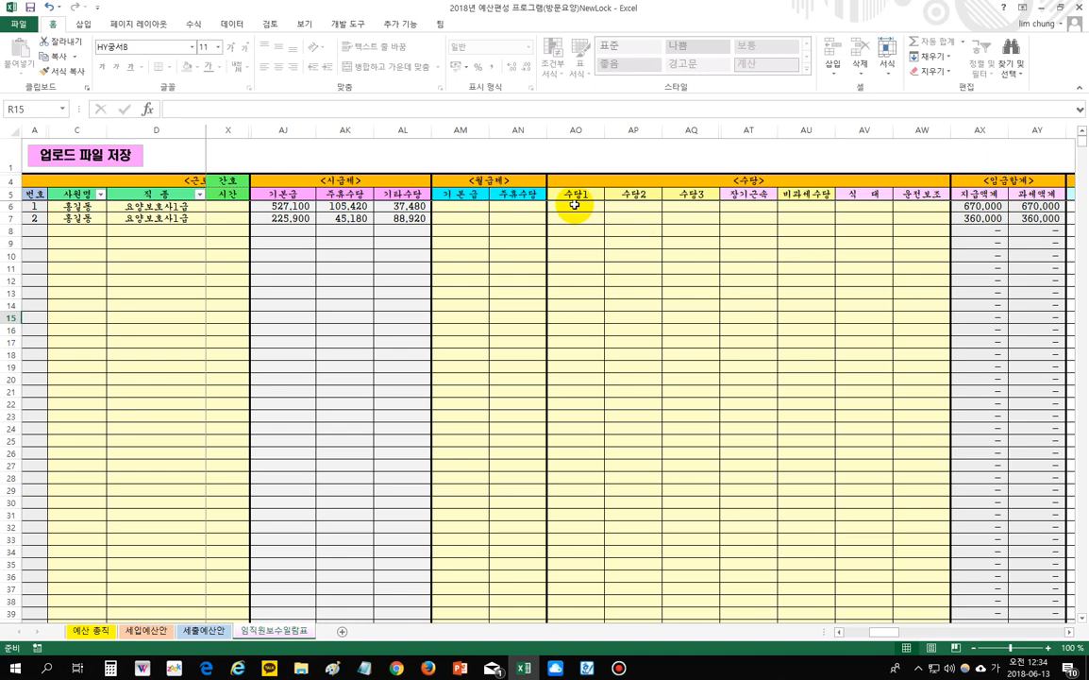
{"action": "left_click", "coordinate": [574, 205]}
{"action": "type", "text": "5"}
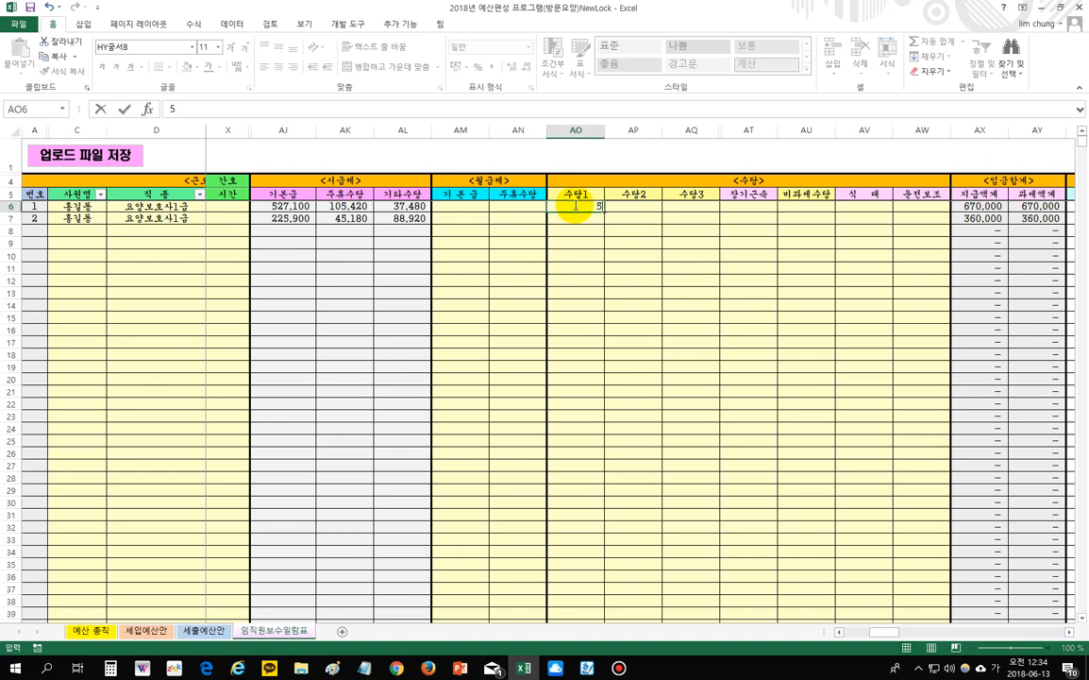
{"action": "type", "text": "0,000"}
{"action": "key", "text": "Return"}
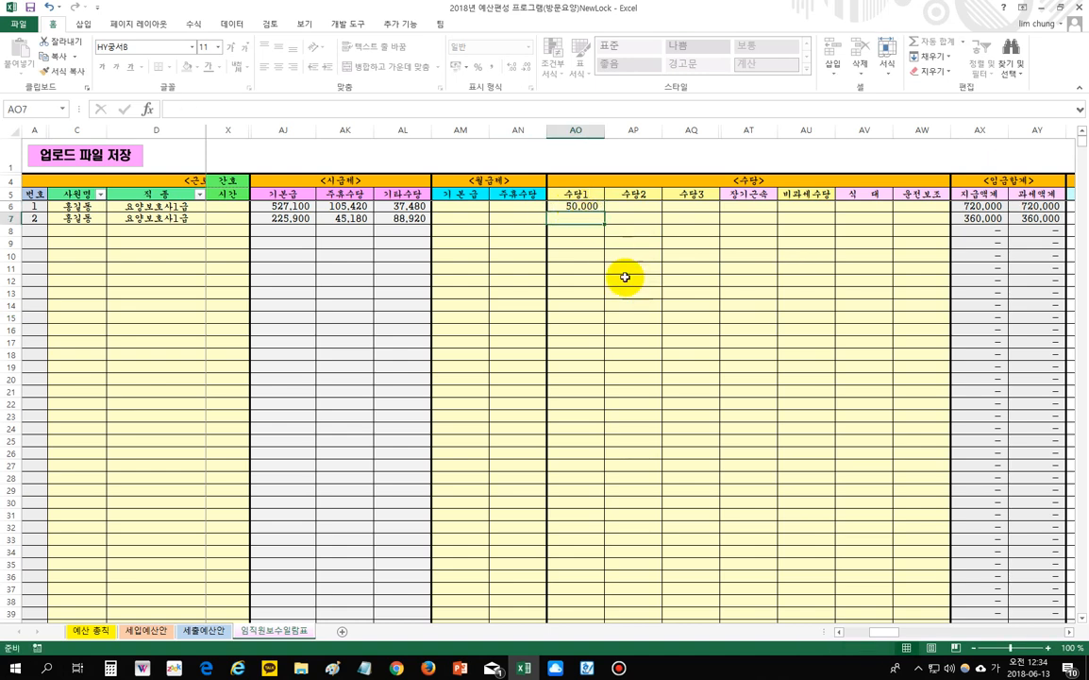
- Choose 40,000 as the first worker's 장기근속 allowance in AT6
{"action": "left_click", "coordinate": [677, 207]}
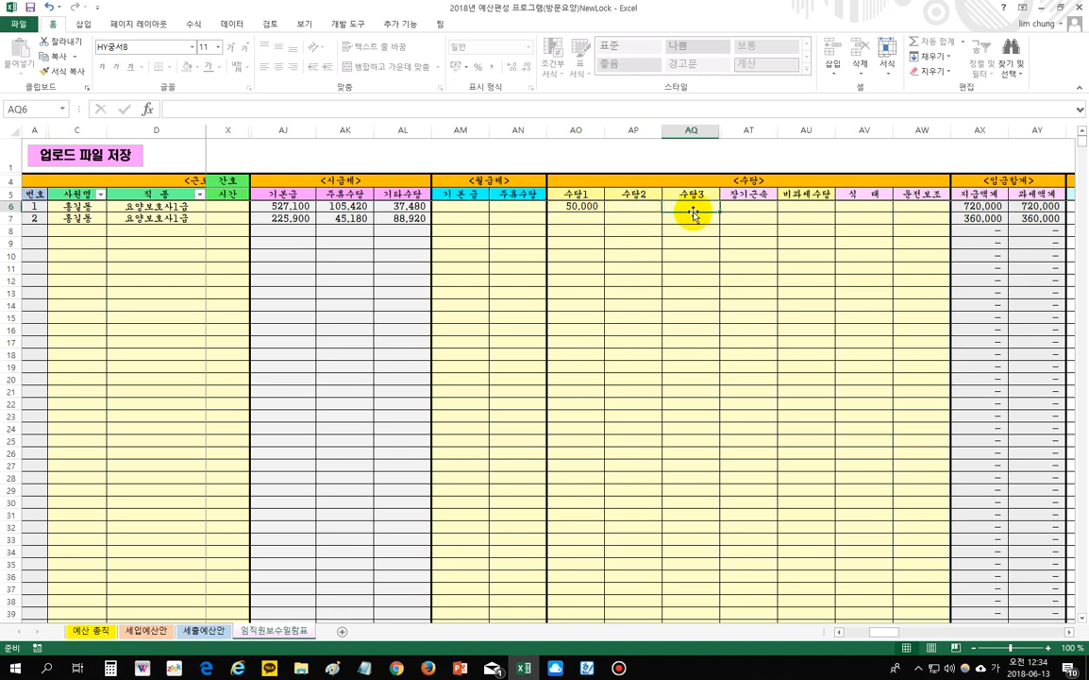
{"action": "left_click", "coordinate": [755, 246]}
{"action": "left_click", "coordinate": [746, 206]}
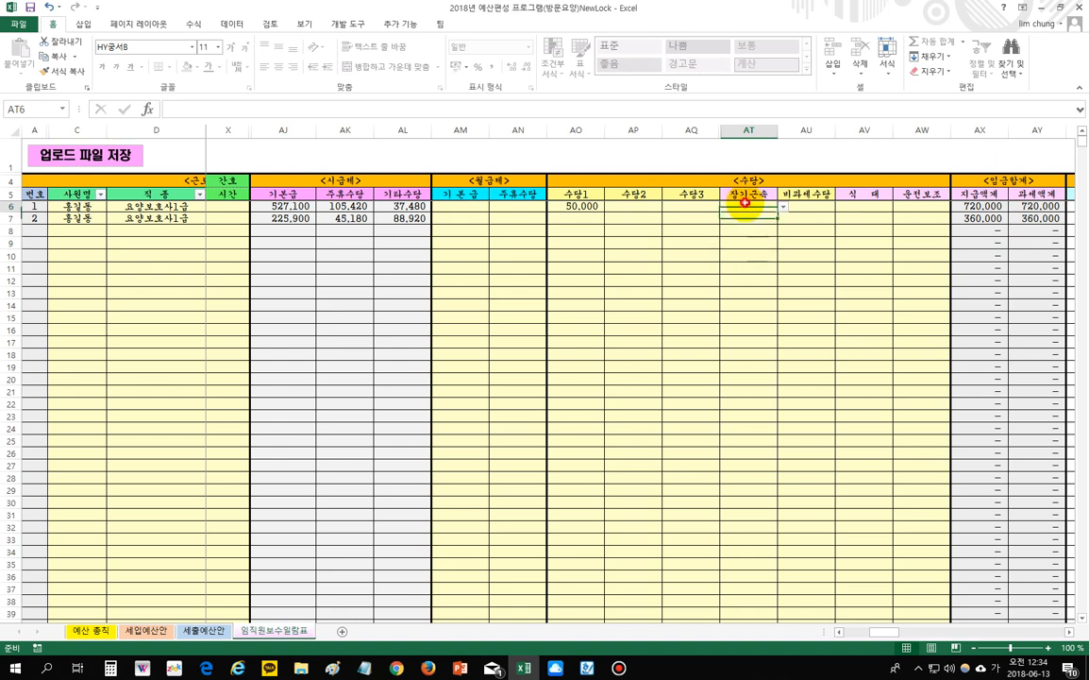
{"action": "left_click", "coordinate": [781, 211]}
{"action": "left_click", "coordinate": [769, 227]}
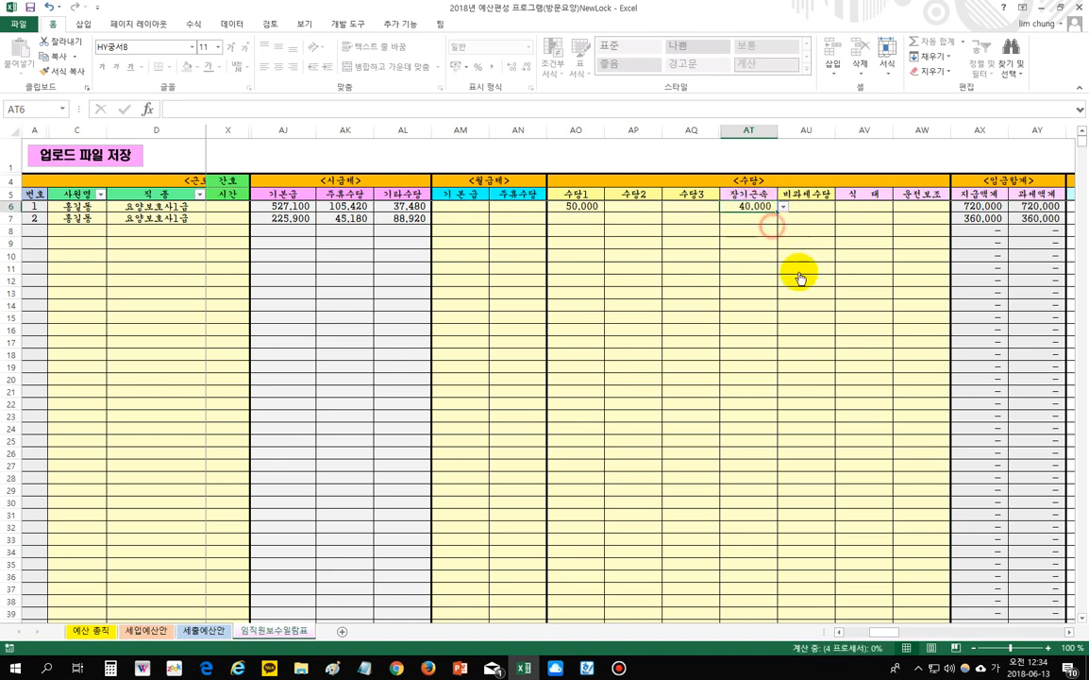
{"action": "left_click", "coordinate": [807, 261]}
{"action": "left_click", "coordinate": [863, 206]}
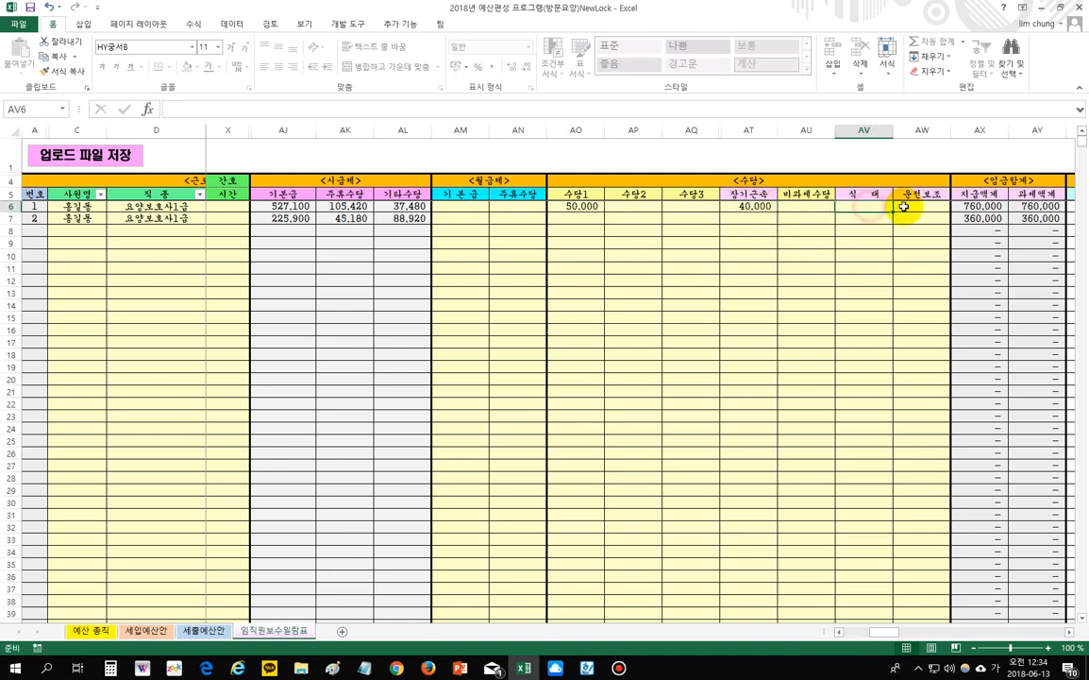
{"action": "left_click", "coordinate": [812, 208]}
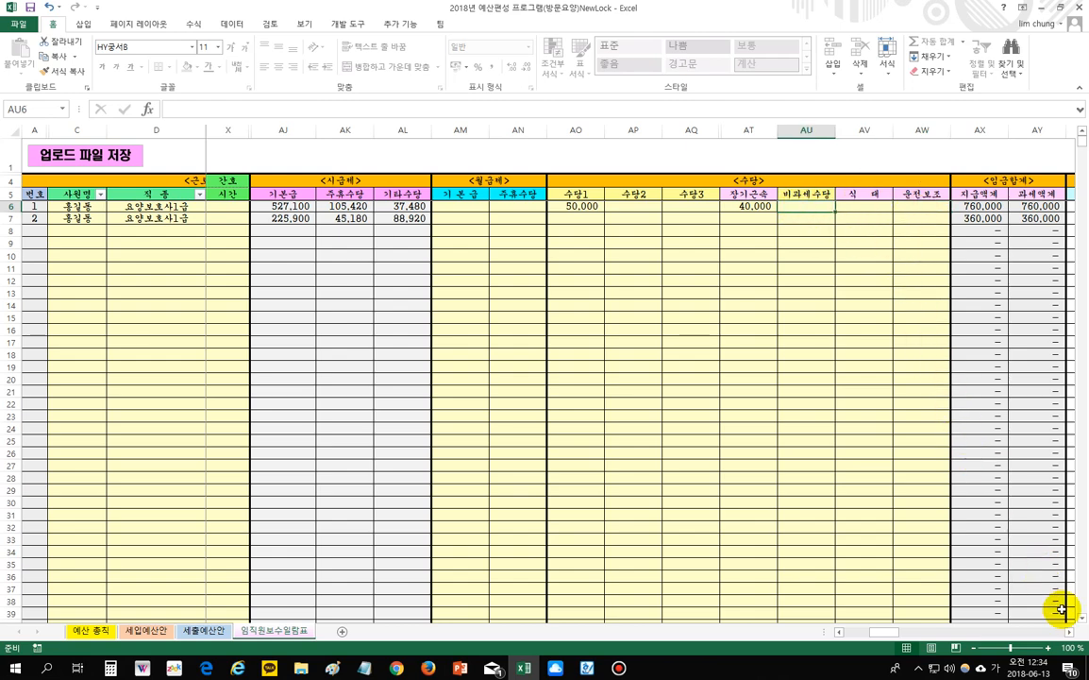
{"action": "left_click_drag", "start_coordinate": [1069, 633], "coordinate": [1068, 633]}
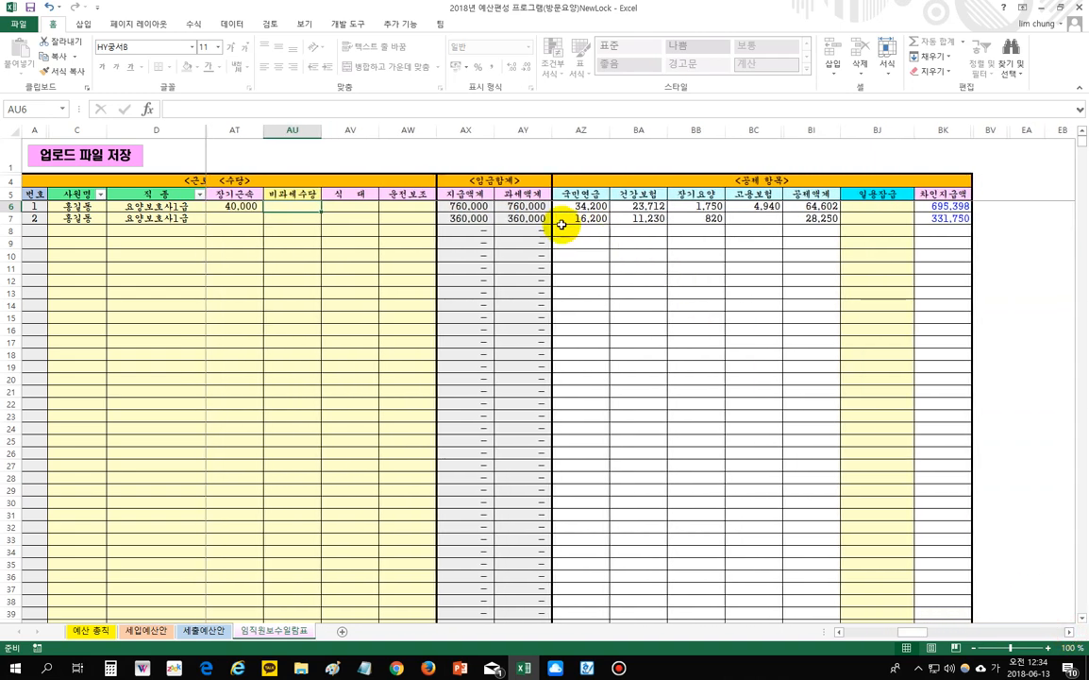
{"action": "left_click", "coordinate": [477, 207]}
{"action": "left_click", "coordinate": [521, 206]}
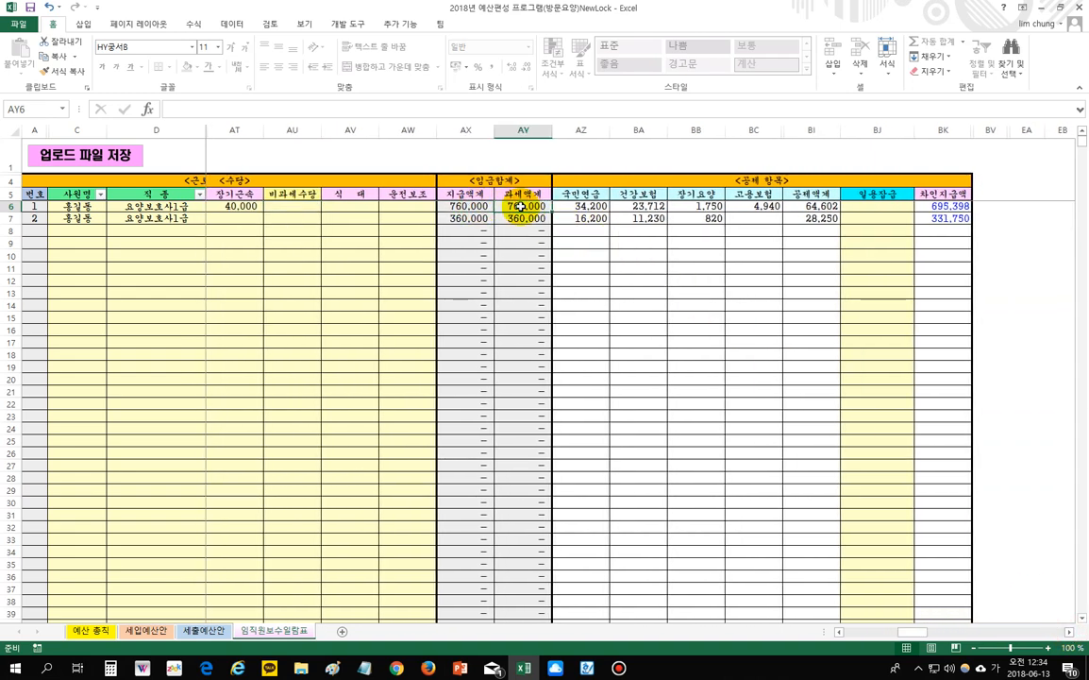
{"action": "left_click", "coordinate": [578, 205]}
{"action": "left_click", "coordinate": [639, 205]}
{"action": "left_click", "coordinate": [697, 206]}
{"action": "left_click", "coordinate": [753, 206]}
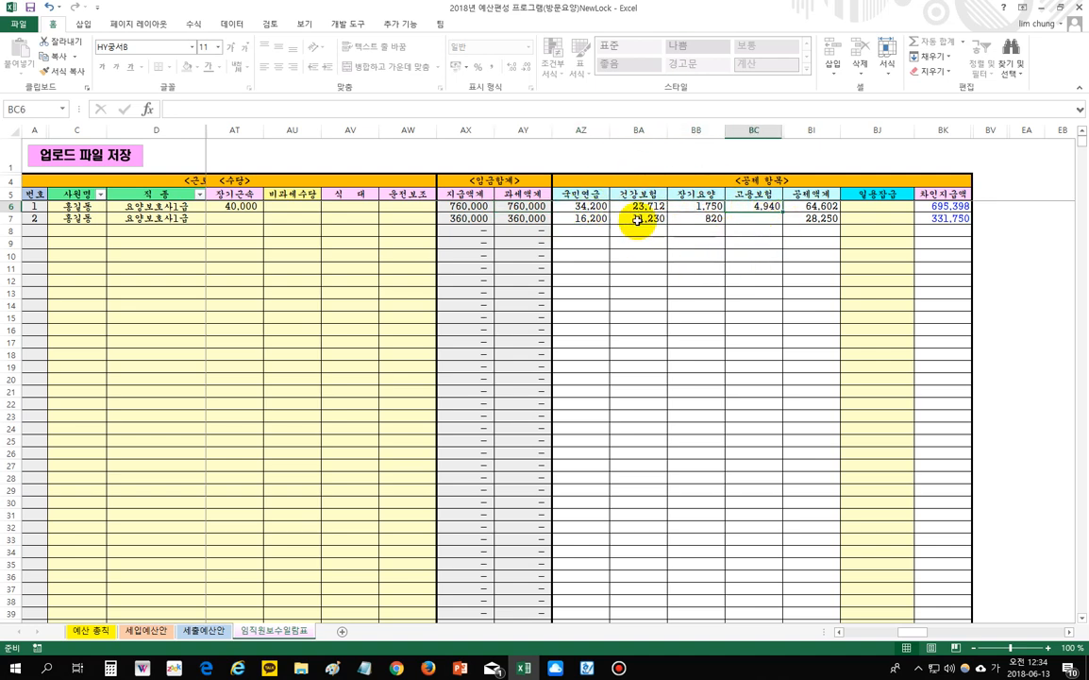
{"action": "left_click_drag", "start_coordinate": [578, 206], "coordinate": [761, 206]}
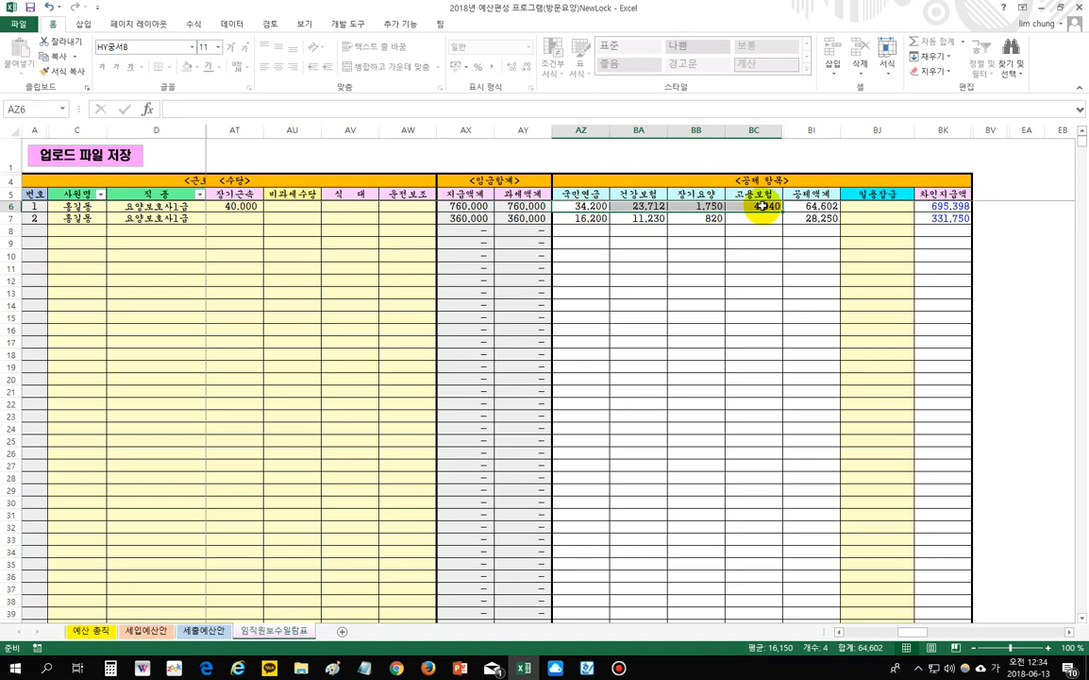
{"action": "left_click", "coordinate": [580, 206]}
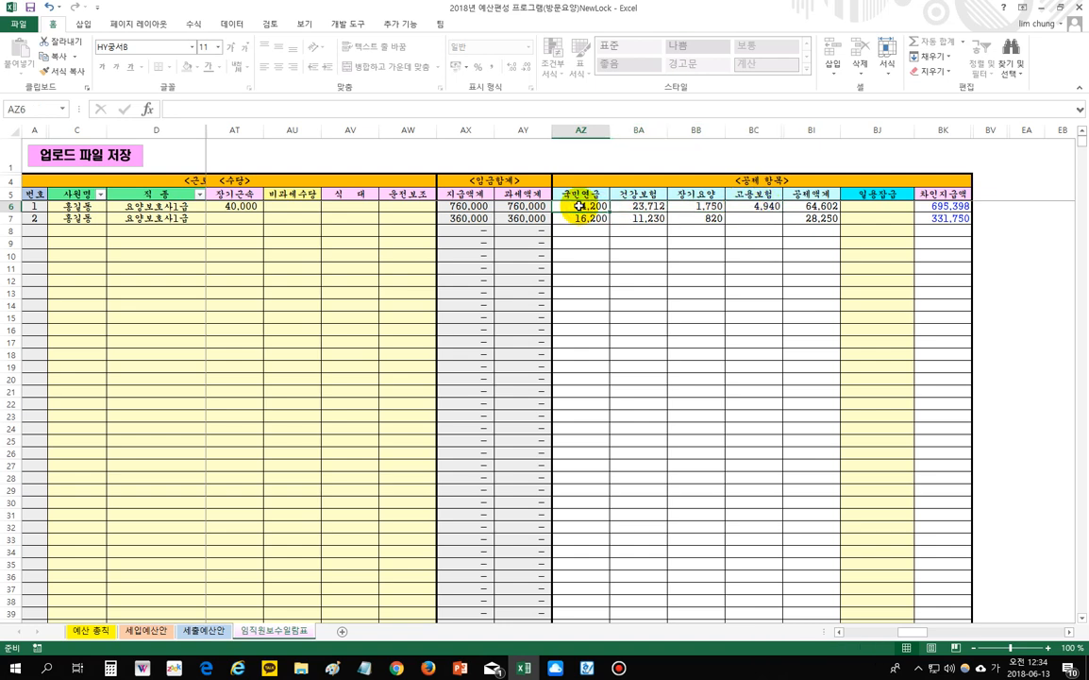
{"action": "left_click", "coordinate": [748, 205]}
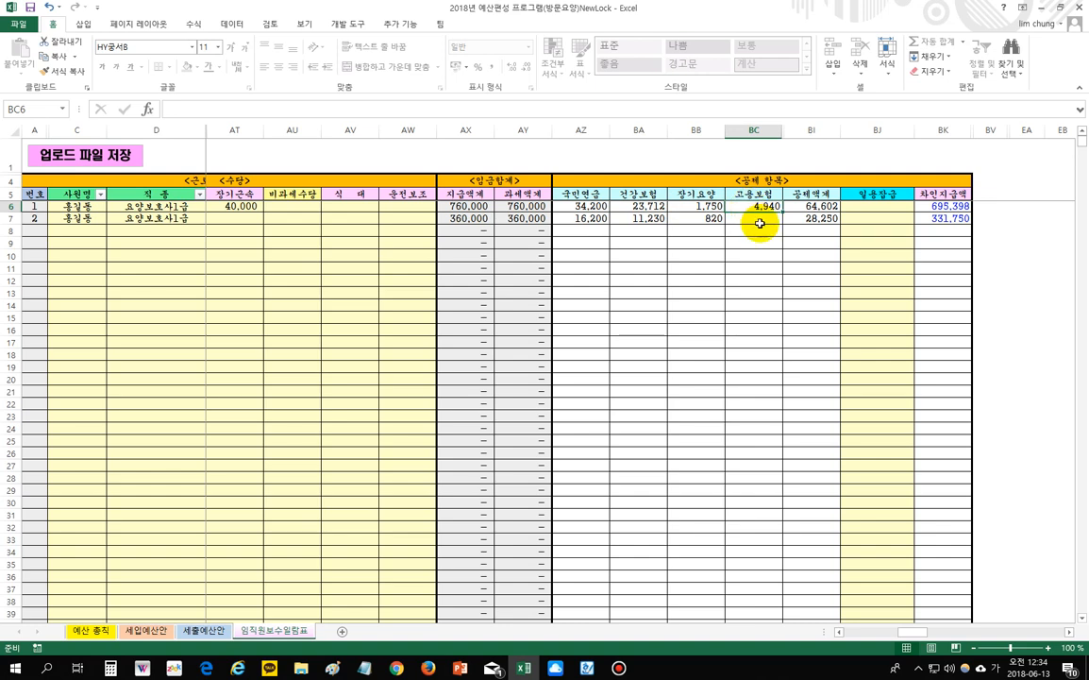
{"action": "left_click_drag", "start_coordinate": [578, 206], "coordinate": [736, 209]}
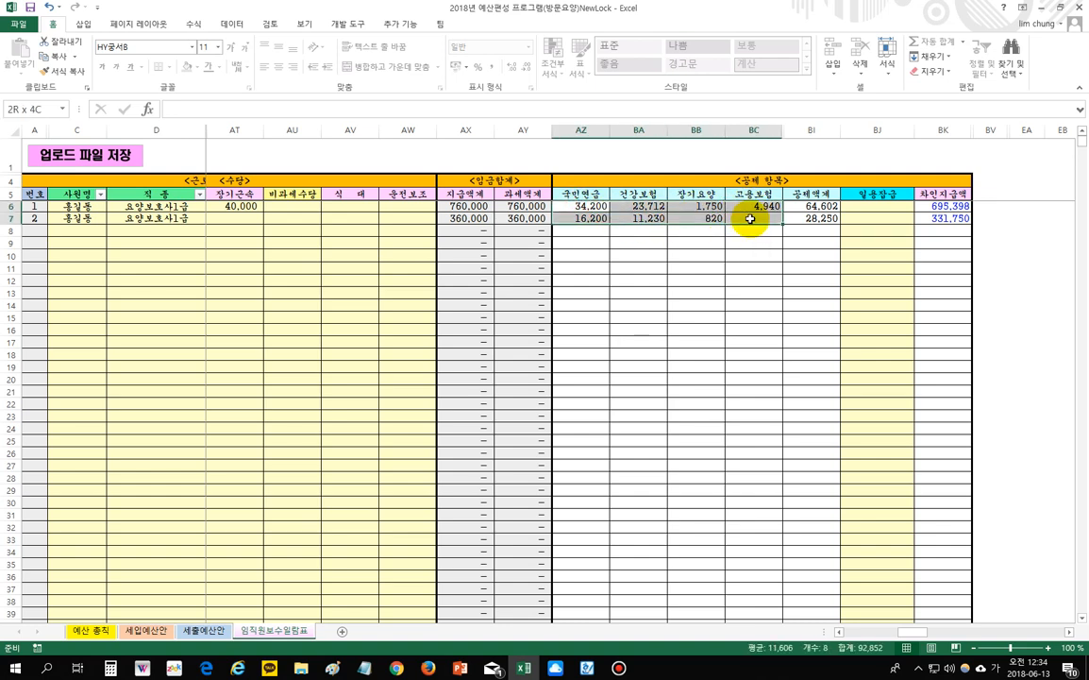
{"action": "left_click", "coordinate": [577, 206]}
{"action": "left_click_drag", "start_coordinate": [640, 208], "coordinate": [744, 224]}
{"action": "left_click", "coordinate": [753, 255]}
{"action": "left_click_drag", "start_coordinate": [585, 205], "coordinate": [743, 210]}
{"action": "left_click", "coordinate": [744, 235]}
{"action": "left_click", "coordinate": [707, 221]}
{"action": "left_click", "coordinate": [649, 219]}
{"action": "left_click", "coordinate": [597, 220]}
{"action": "left_click", "coordinate": [748, 242]}
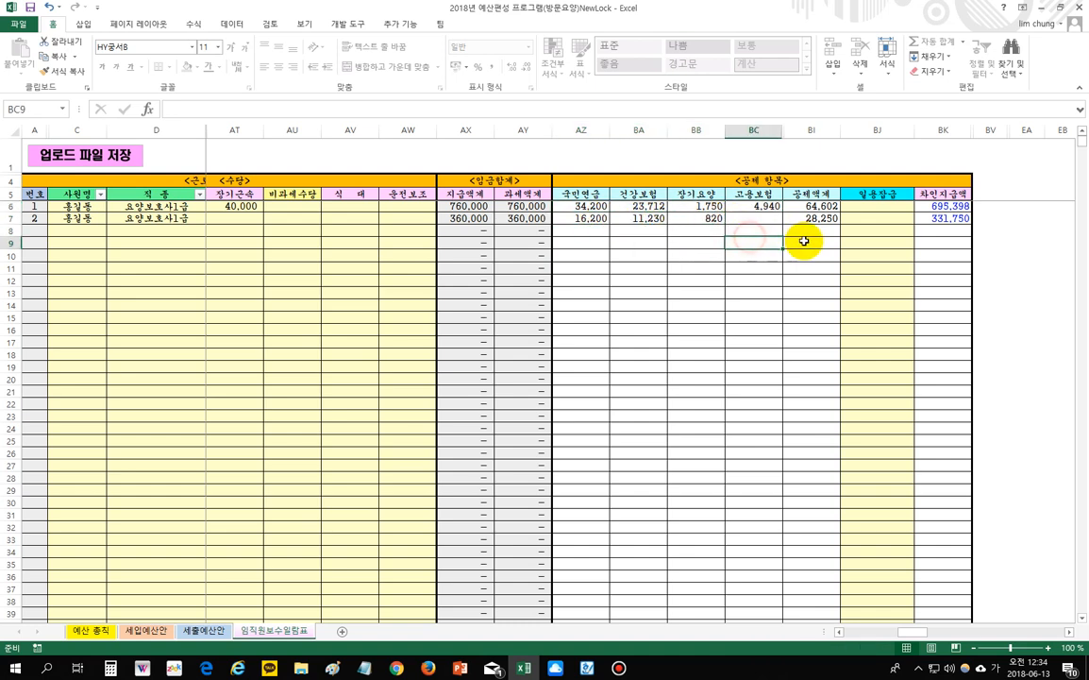
{"action": "left_click", "coordinate": [873, 207]}
{"action": "left_click", "coordinate": [874, 219]}
{"action": "left_click", "coordinate": [874, 207]}
{"action": "left_click", "coordinate": [874, 219]}
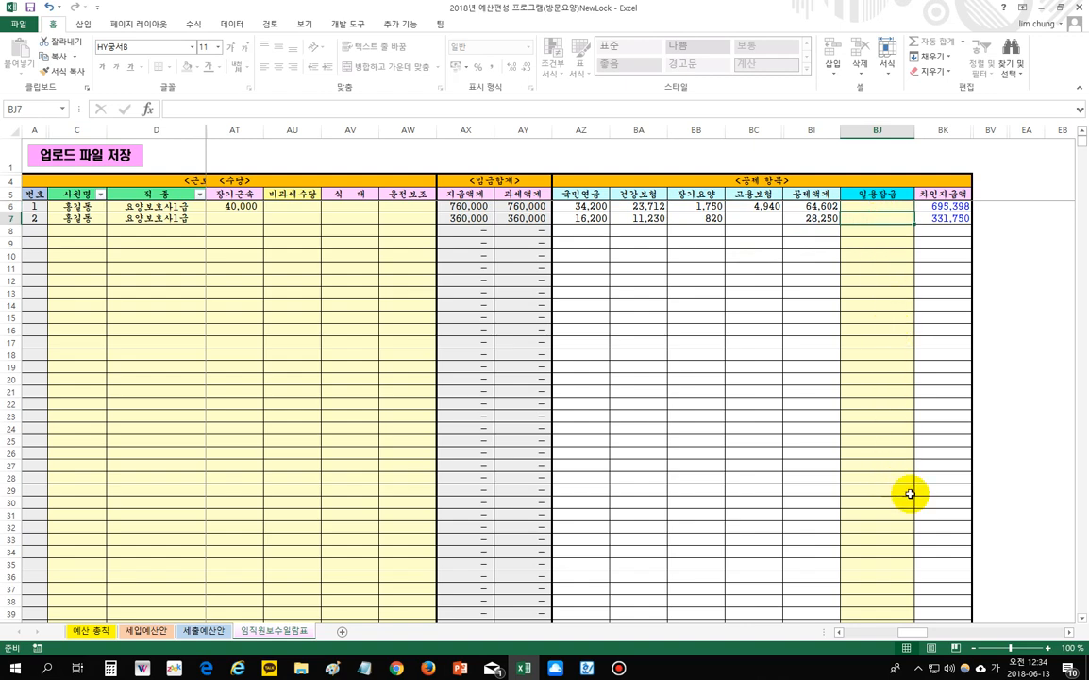
- Start row 8 with the third employee's name and job title 사회복지사
{"action": "left_click_drag", "start_coordinate": [918, 633], "coordinate": [826, 627]}
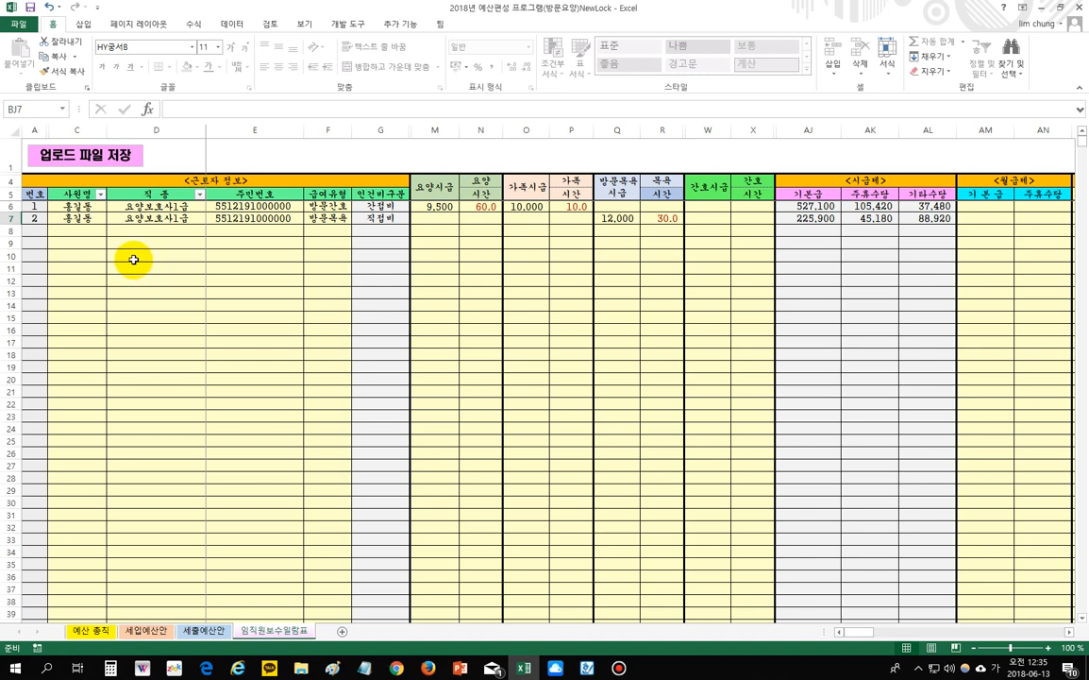
{"action": "left_click", "coordinate": [81, 230]}
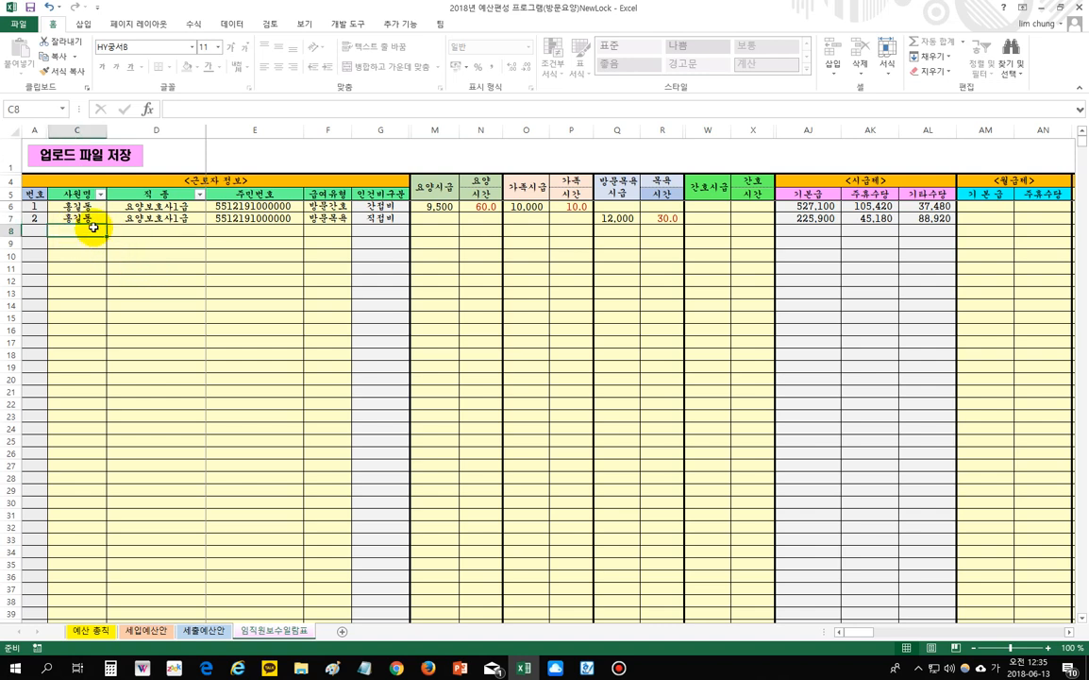
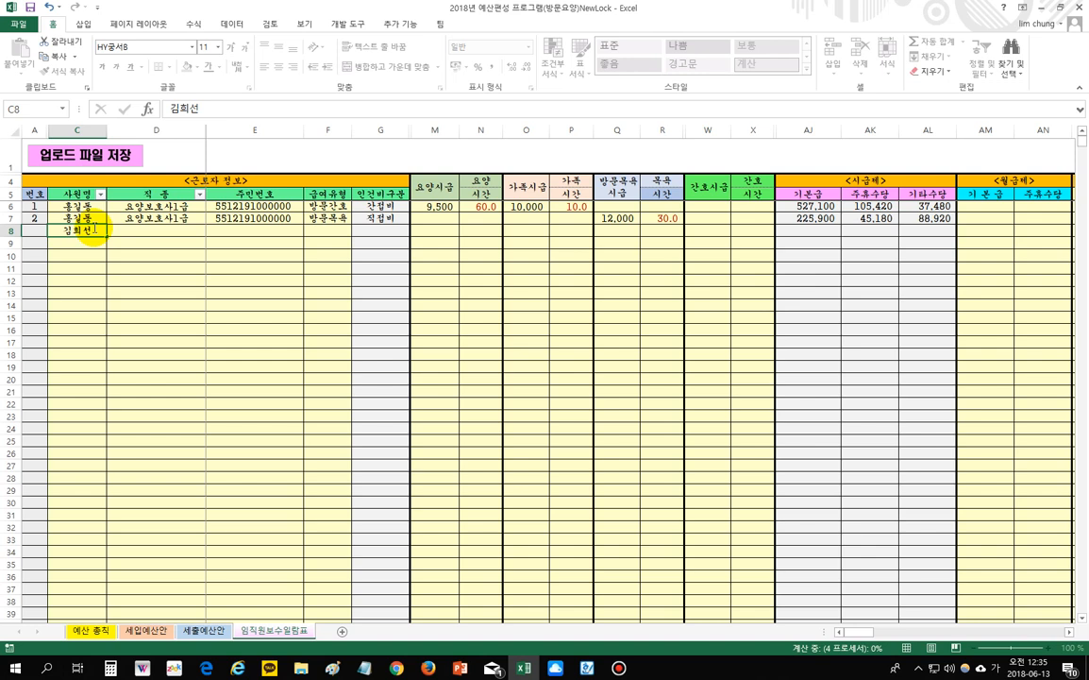
{"action": "key", "text": "Tab"}
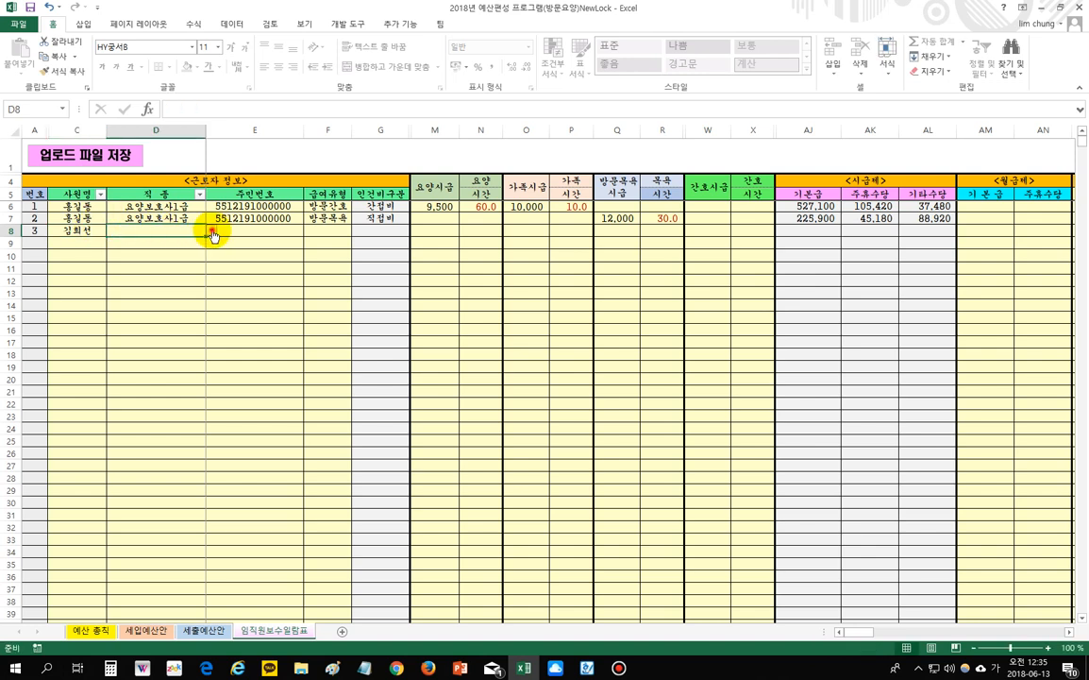
{"action": "left_click", "coordinate": [210, 230]}
{"action": "left_click", "coordinate": [193, 261]}
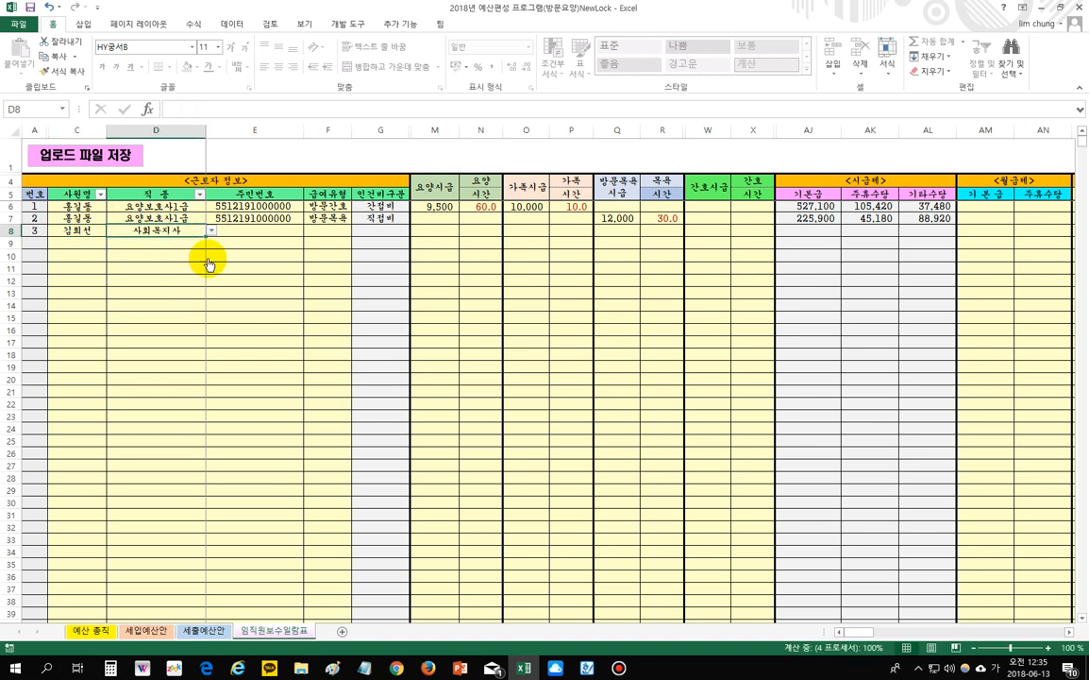
- Enter the third employee's resident number, set pay type 방문요양, then select M6:X8
{"action": "left_click", "coordinate": [243, 236]}
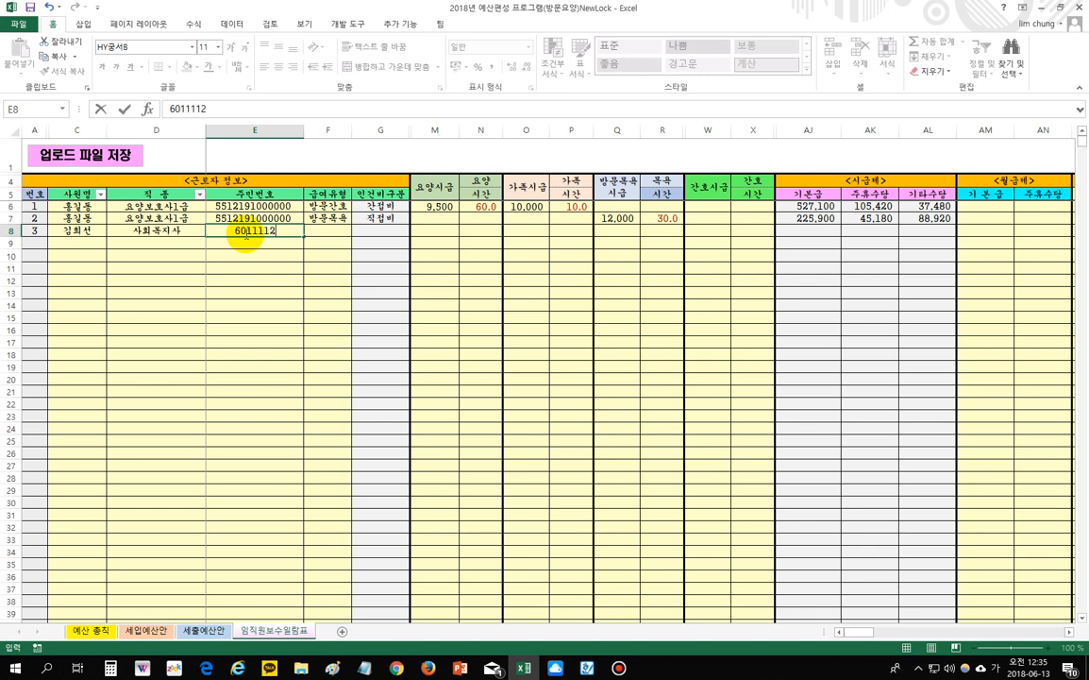
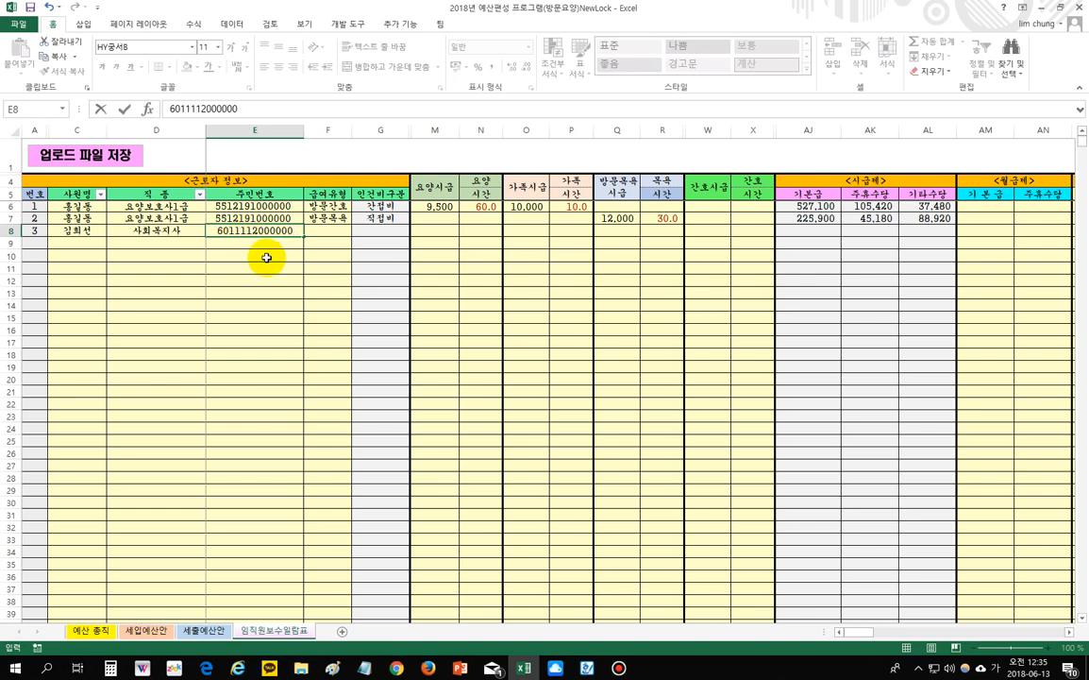
{"action": "left_click", "coordinate": [343, 235]}
{"action": "left_click", "coordinate": [357, 231]}
{"action": "left_click", "coordinate": [347, 250]}
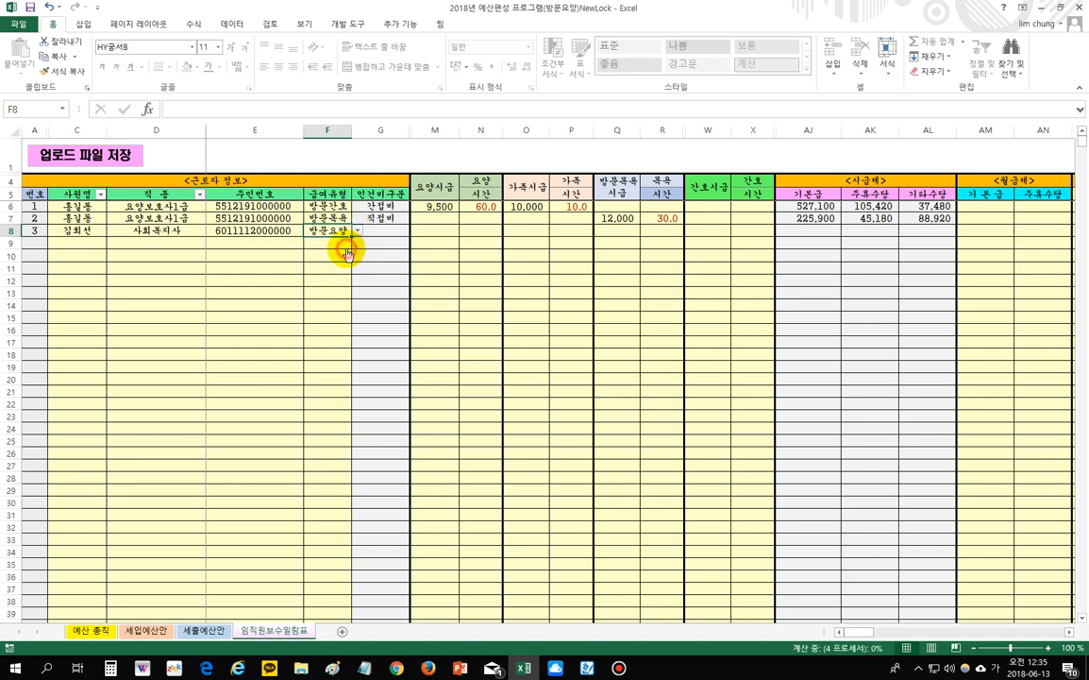
{"action": "left_click", "coordinate": [436, 244]}
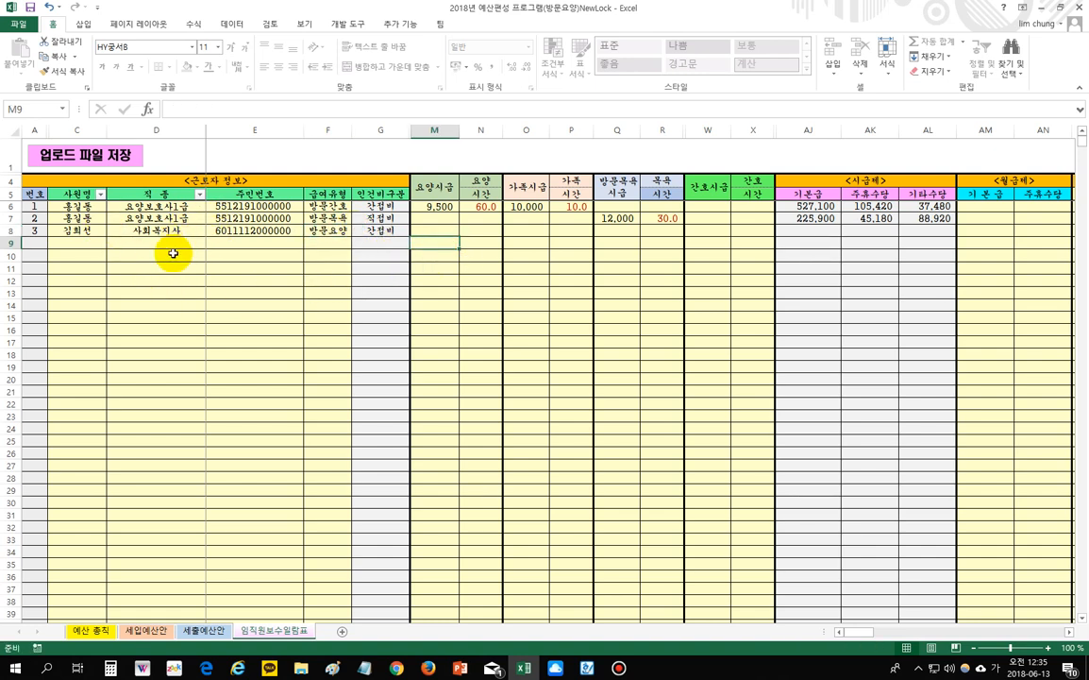
{"action": "left_click", "coordinate": [431, 207]}
{"action": "left_click_drag", "start_coordinate": [484, 207], "coordinate": [754, 231]}
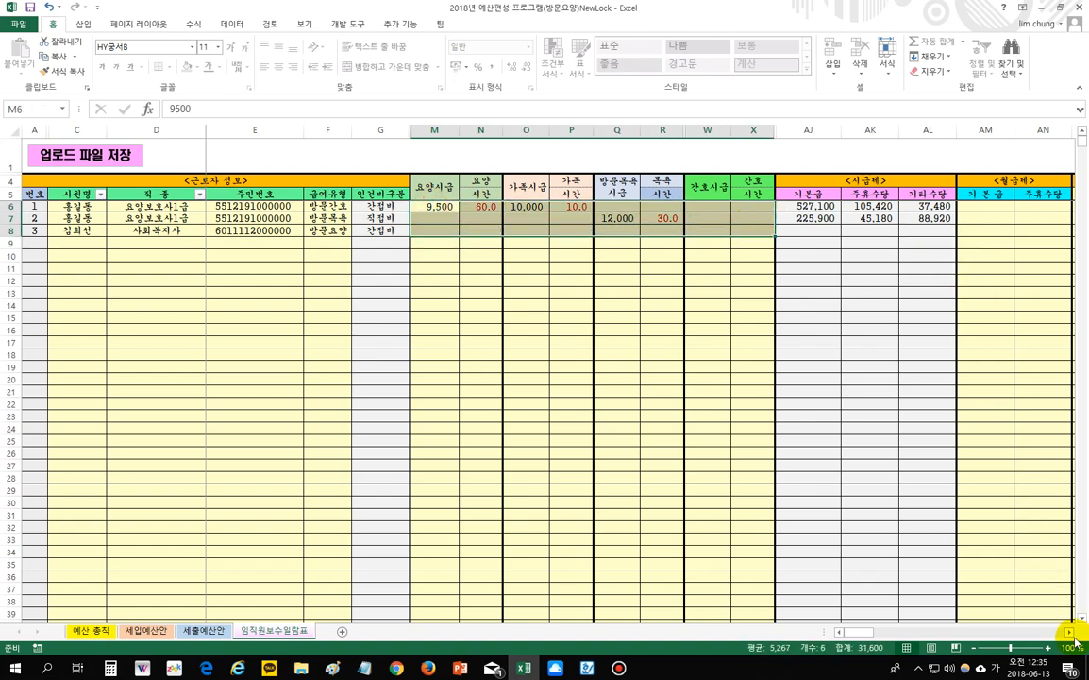
- Enter 1,600,000 as the third employee's monthly 기본급 in AM8
{"action": "left_click", "coordinate": [1069, 632]}
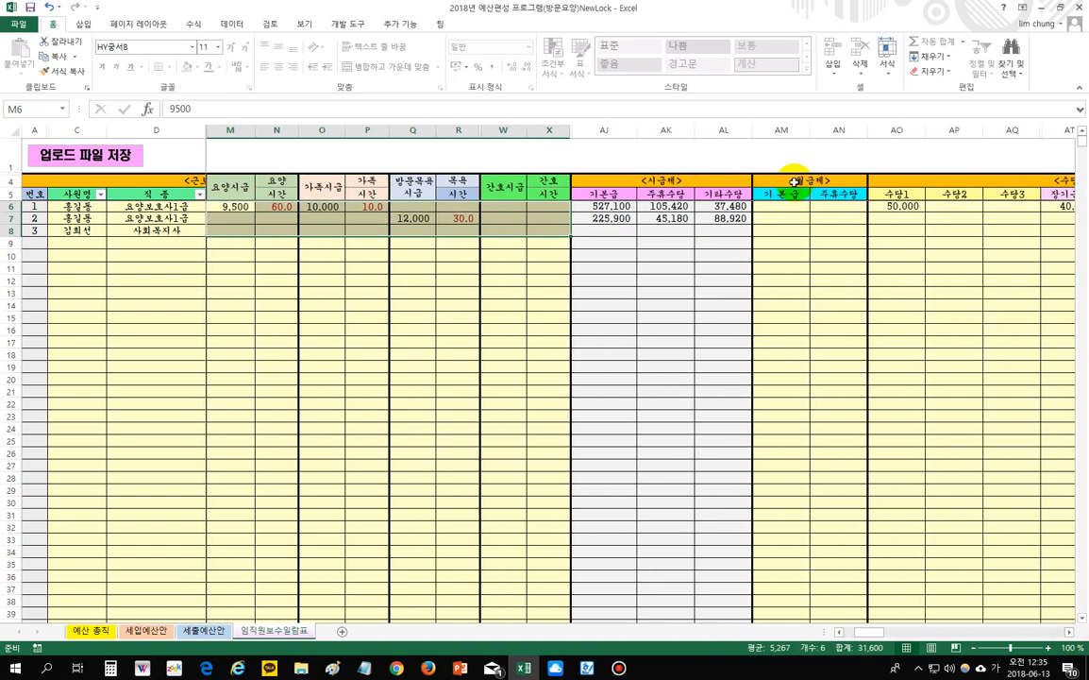
{"action": "left_click", "coordinate": [791, 179]}
{"action": "left_click", "coordinate": [777, 232]}
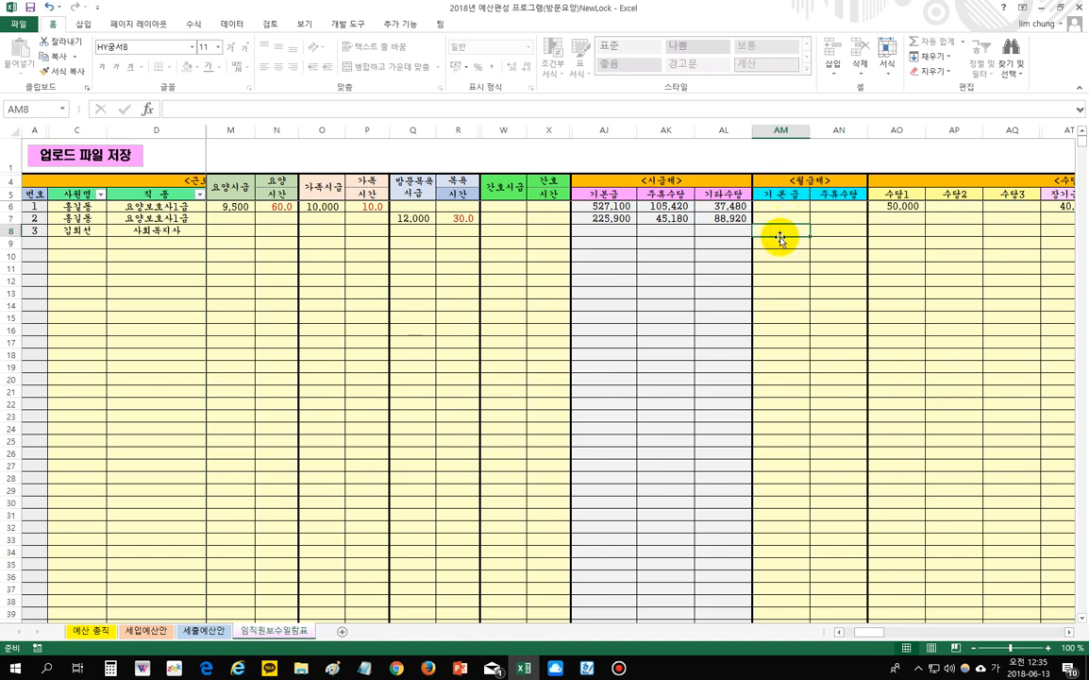
{"action": "type", "text": "1600000"}
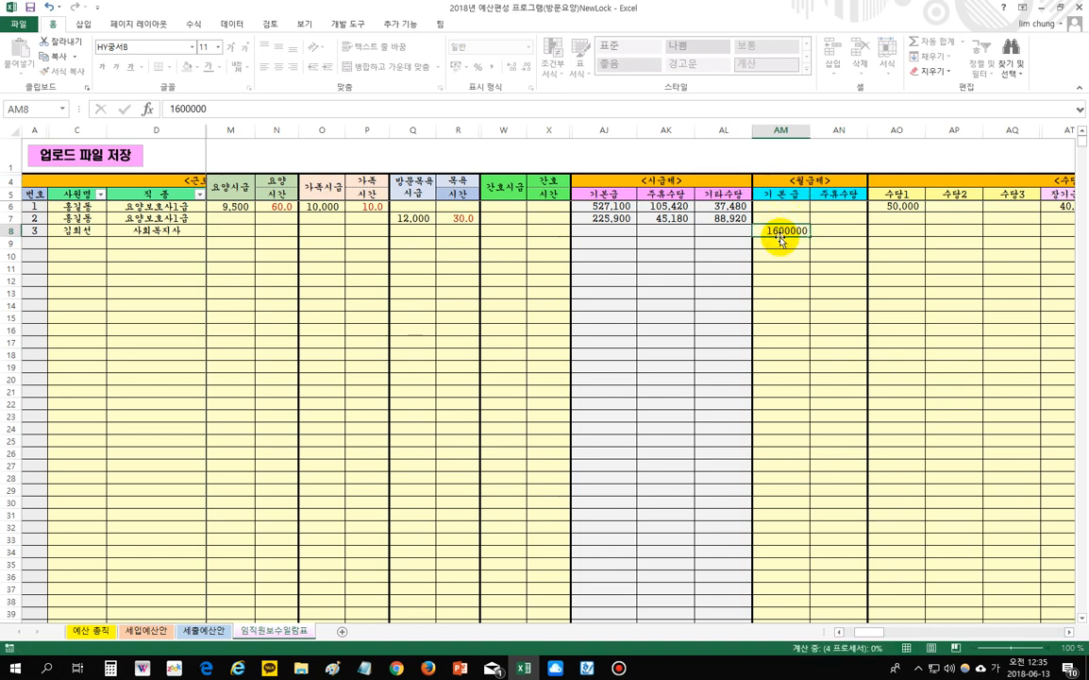
{"action": "key", "text": "Return"}
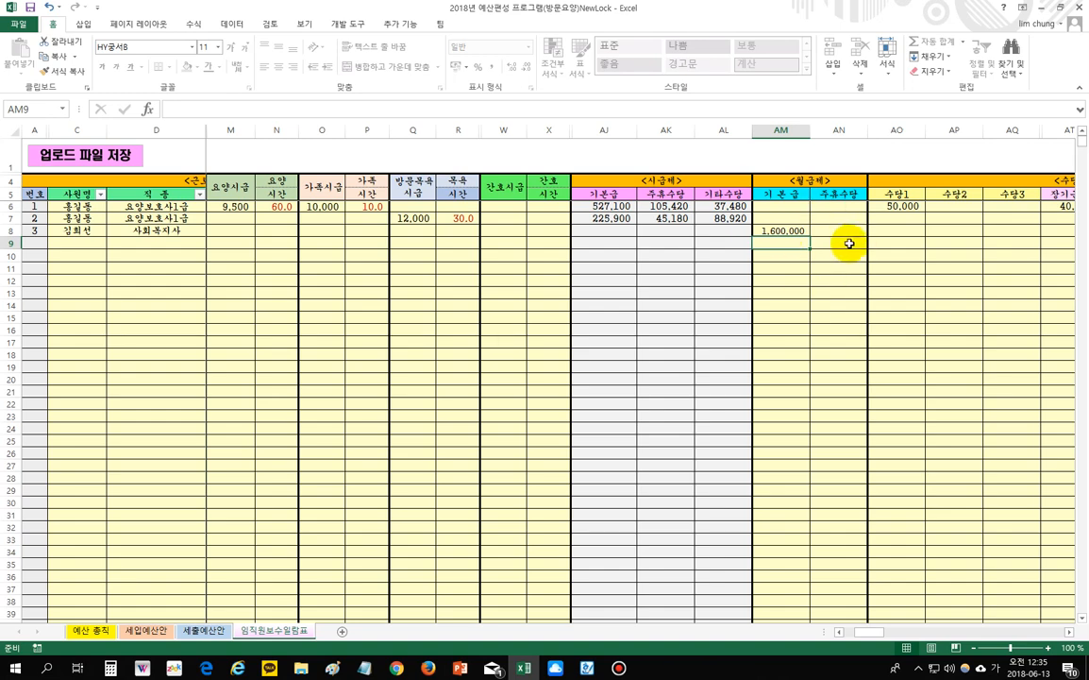
- Compare the third employee's base pay AM8 with the 주휴수당 cell AN8
{"action": "left_click", "coordinate": [1070, 633]}
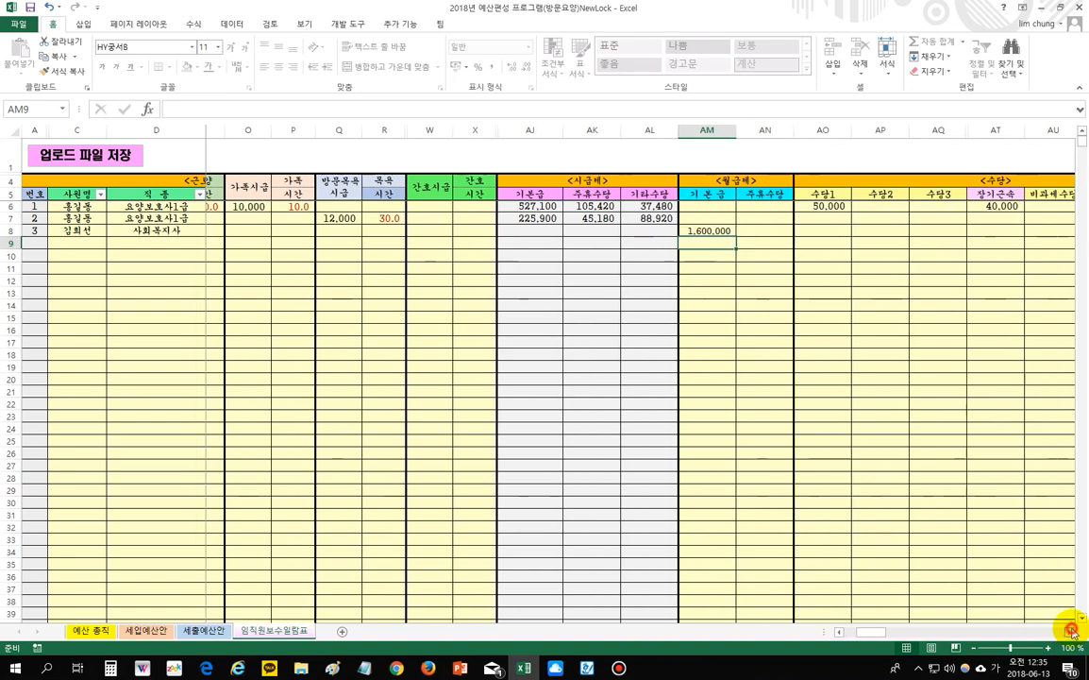
{"action": "left_click", "coordinate": [1070, 633]}
{"action": "left_click", "coordinate": [1070, 633]}
{"action": "left_click", "coordinate": [680, 231]}
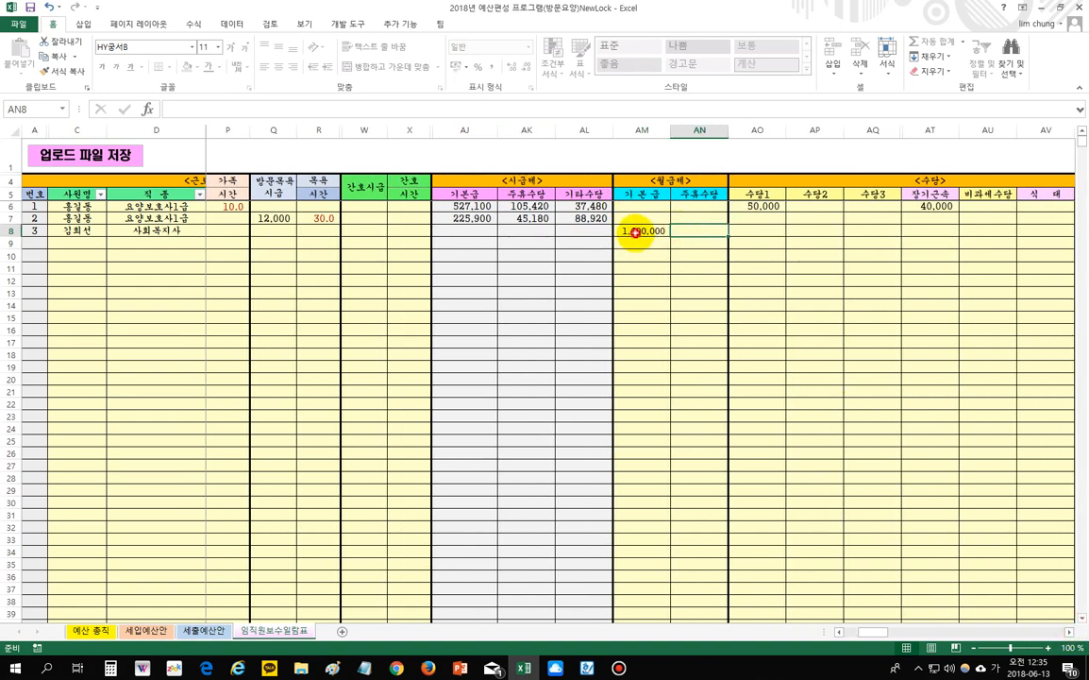
{"action": "left_click", "coordinate": [651, 234]}
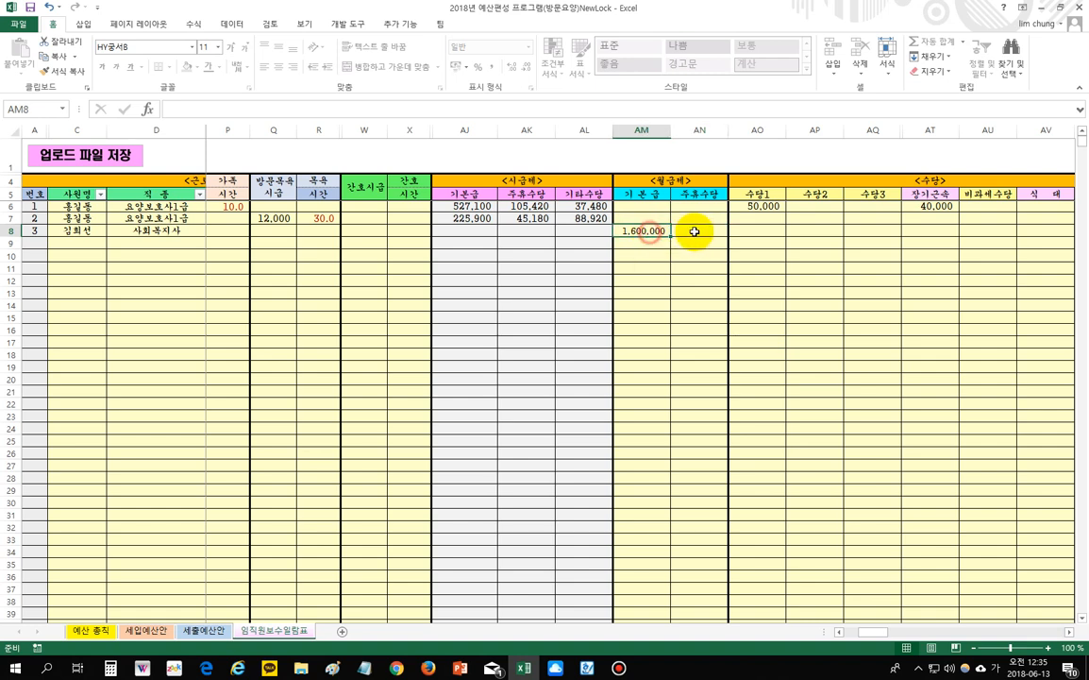
{"action": "left_click", "coordinate": [694, 233]}
{"action": "left_click", "coordinate": [661, 231]}
{"action": "left_click", "coordinate": [691, 230]}
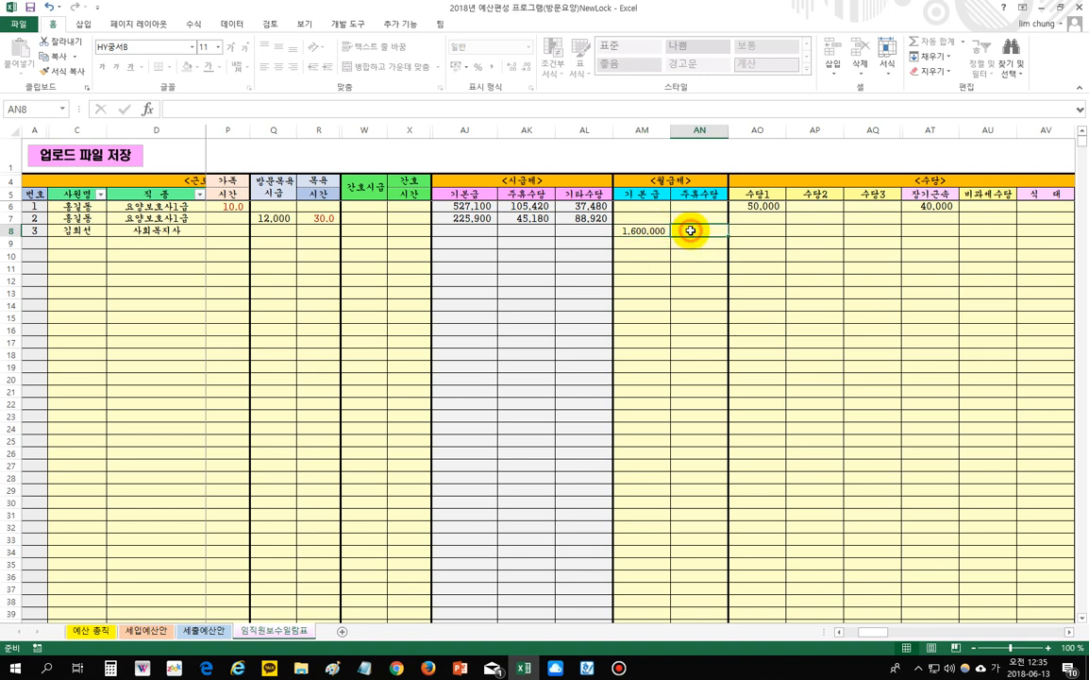
{"action": "left_click", "coordinate": [690, 230]}
{"action": "left_click", "coordinate": [651, 232]}
{"action": "left_click", "coordinate": [691, 230]}
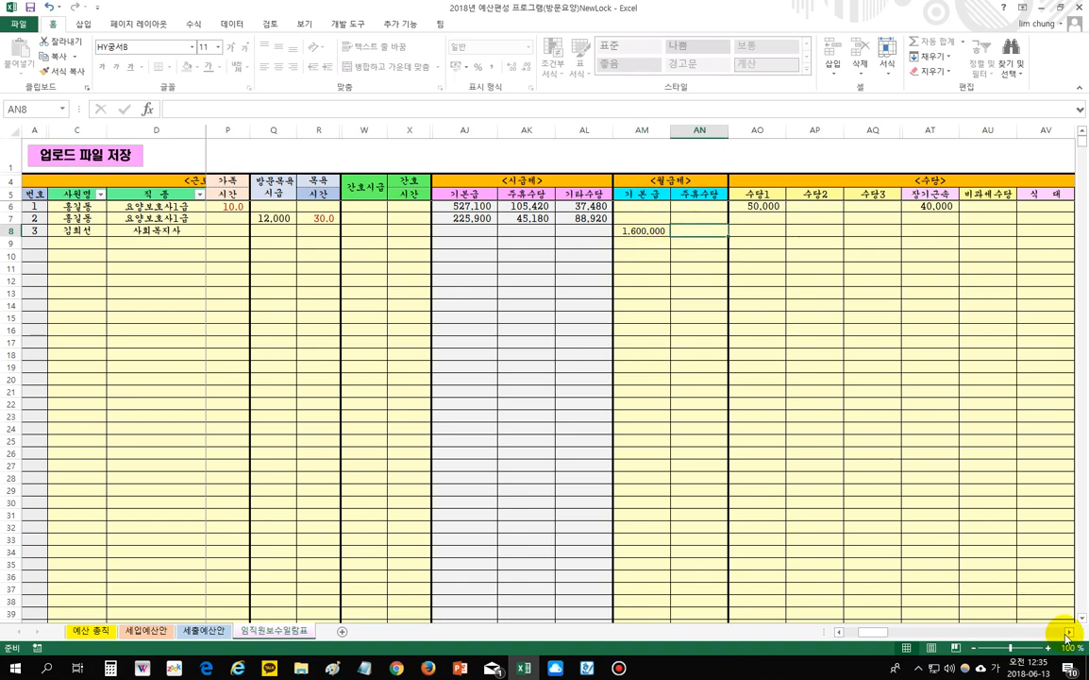
{"action": "left_click", "coordinate": [1067, 632]}
{"action": "left_click", "coordinate": [1067, 633]}
{"action": "left_click", "coordinate": [815, 346]}
- Give the third employee 수당2 of 100,000 in AP8 and 장기근속 of 50,000
{"action": "left_click", "coordinate": [717, 234]}
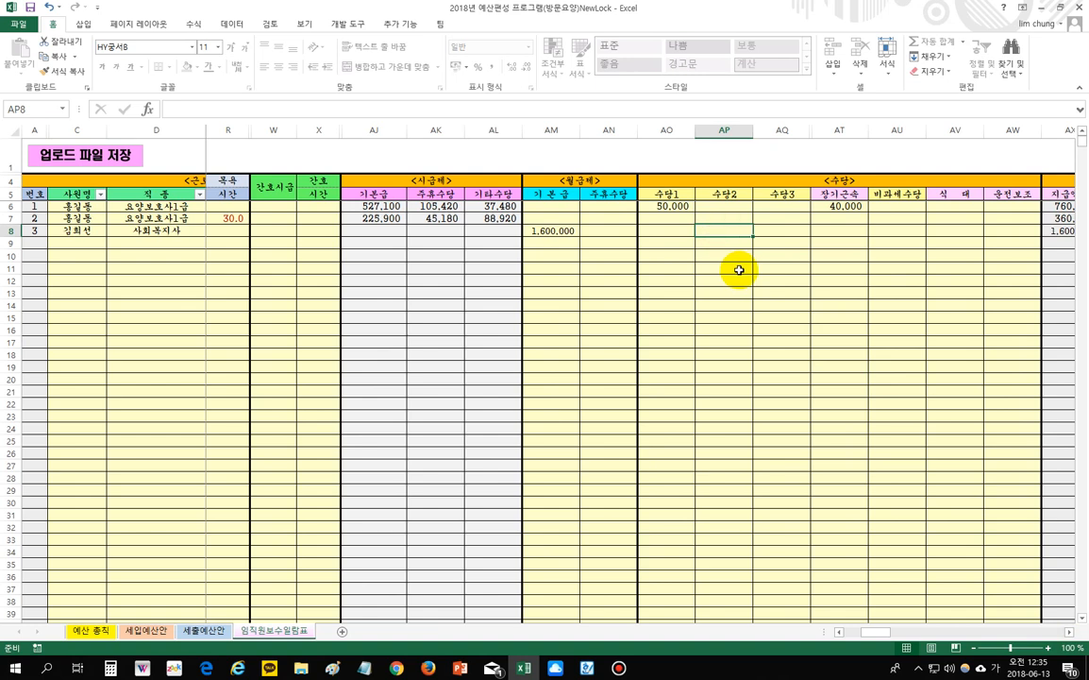
{"action": "type", "text": "100,000"}
{"action": "key", "text": "Return"}
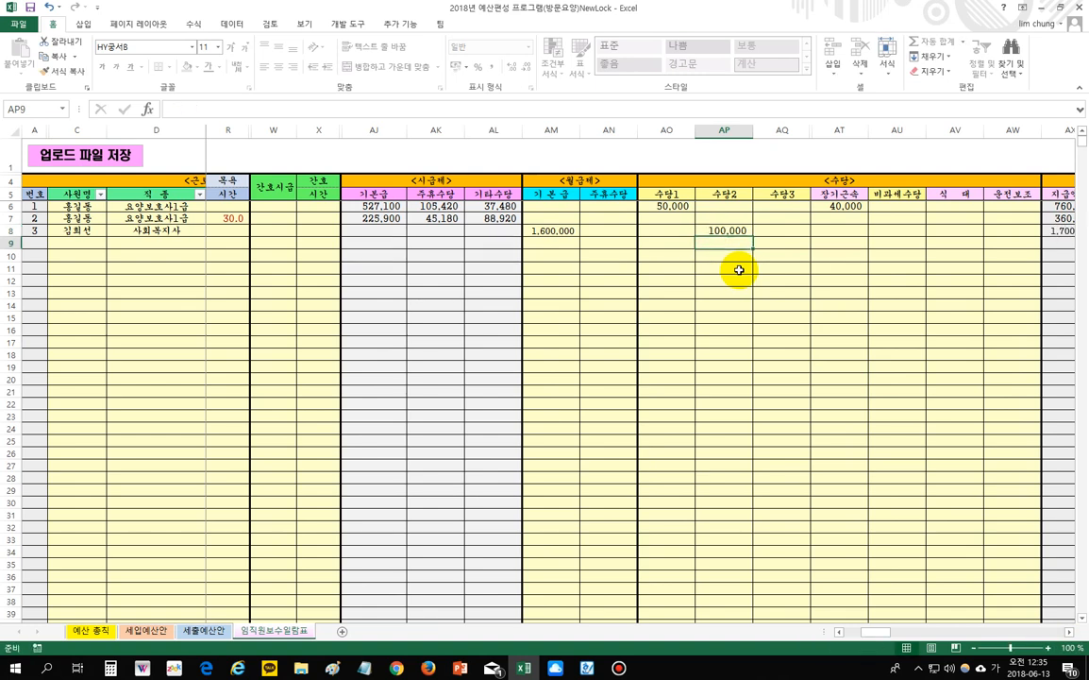
{"action": "left_click", "coordinate": [839, 233]}
{"action": "left_click", "coordinate": [874, 230]}
{"action": "left_click", "coordinate": [859, 259]}
{"action": "left_click", "coordinate": [896, 366]}
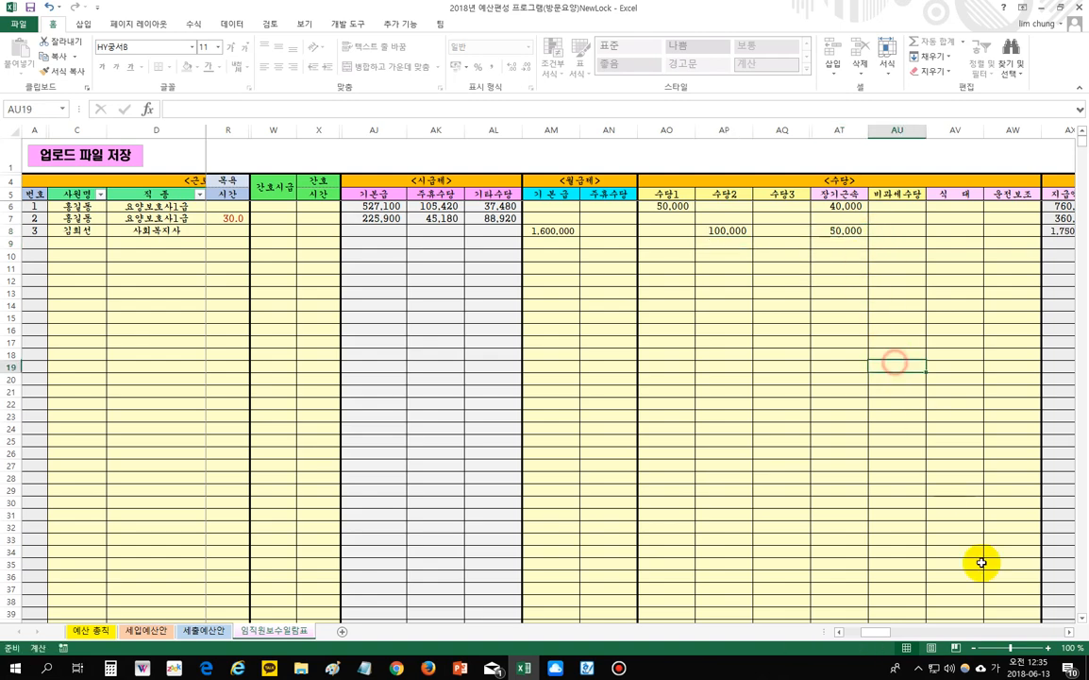
{"action": "left_click", "coordinate": [1069, 632]}
{"action": "left_click", "coordinate": [1070, 631]}
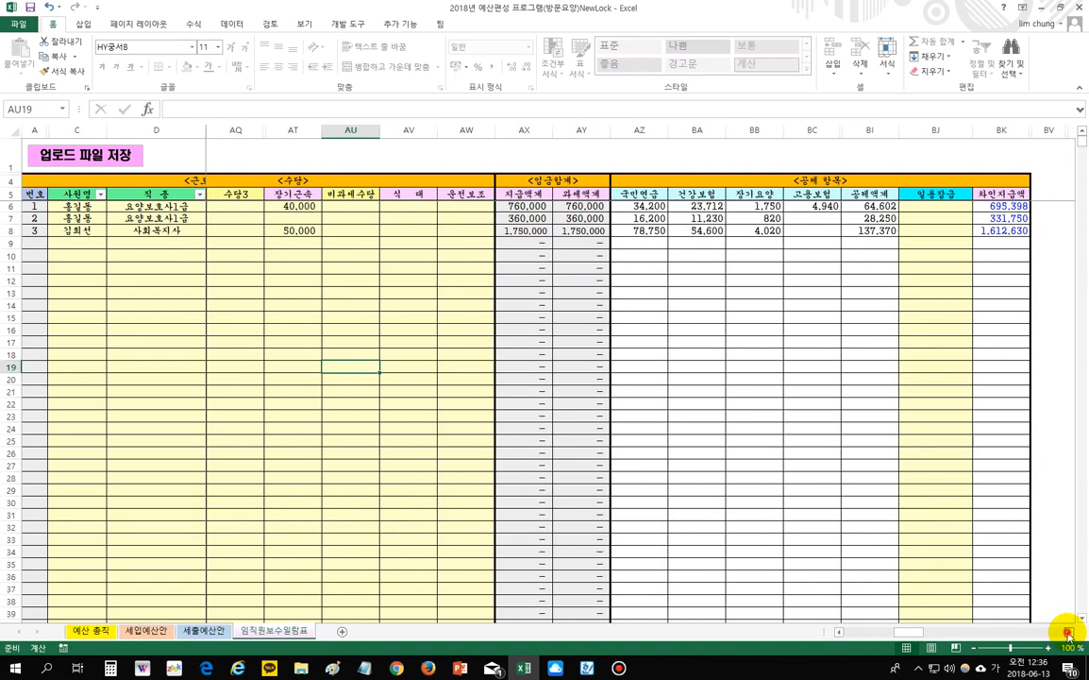
{"action": "left_click_drag", "start_coordinate": [921, 630], "coordinate": [722, 583]}
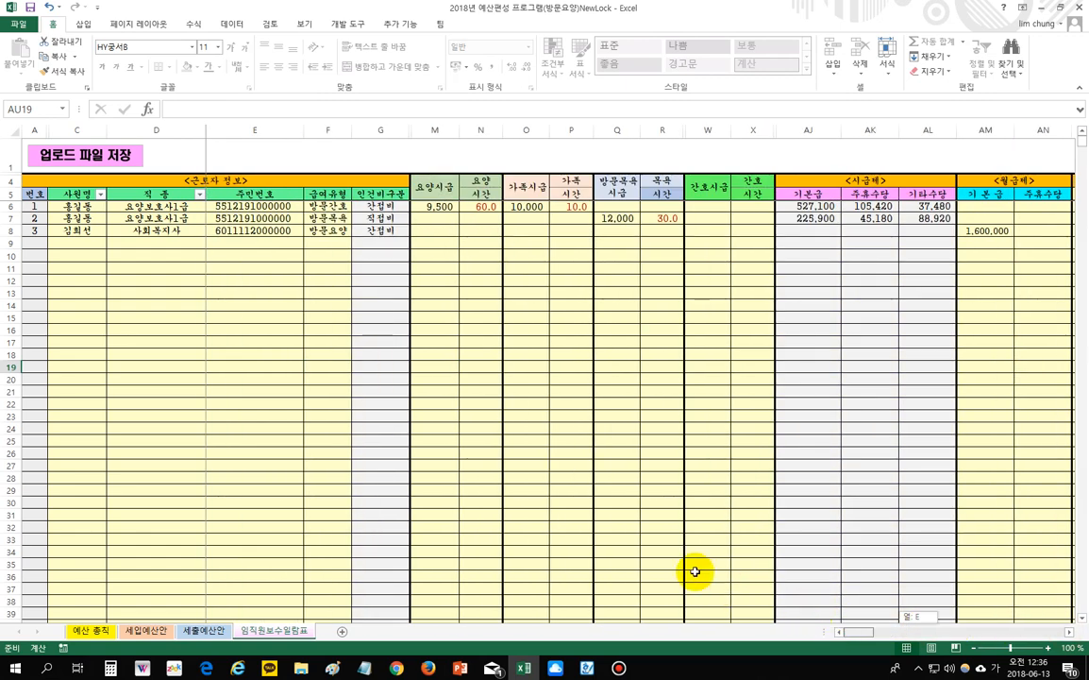
{"action": "left_click", "coordinate": [224, 318]}
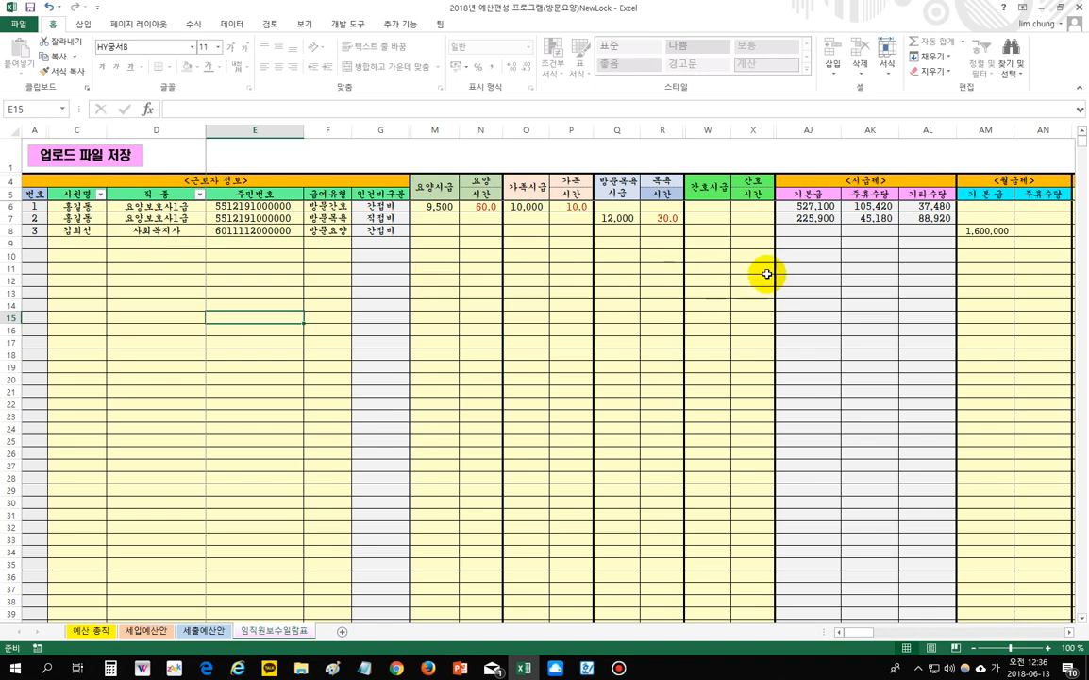
{"action": "left_click", "coordinate": [188, 242]}
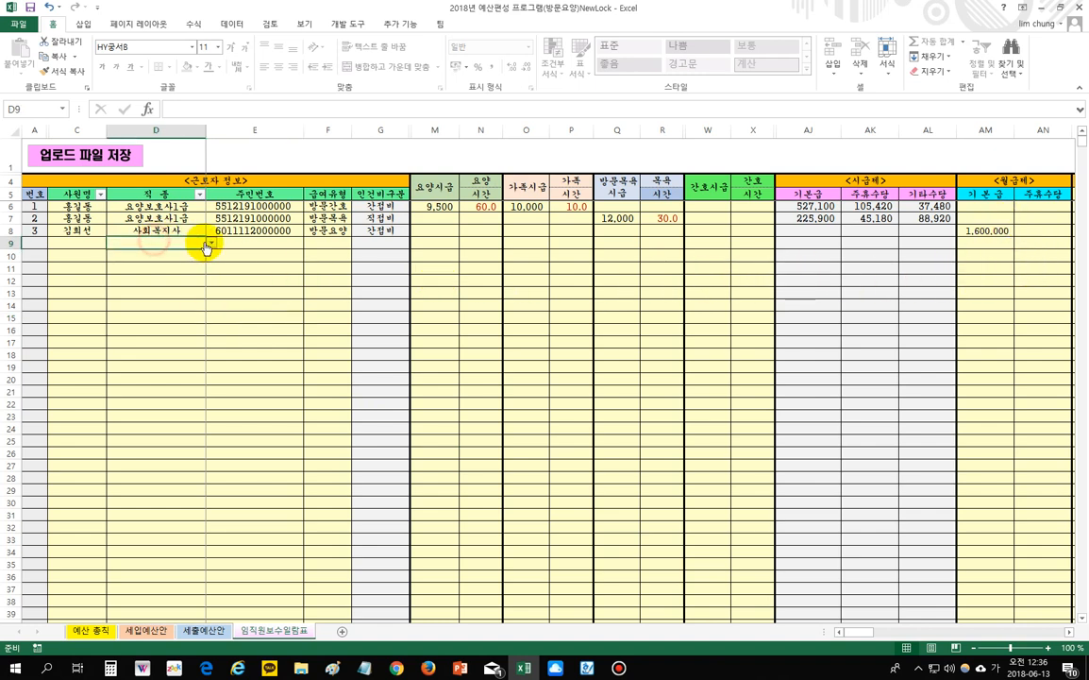
{"action": "left_click", "coordinate": [212, 242]}
{"action": "left_click", "coordinate": [261, 275]}
{"action": "left_click_drag", "start_coordinate": [80, 238], "coordinate": [316, 502]}
{"action": "left_click", "coordinate": [195, 378]}
{"action": "left_click", "coordinate": [158, 292]}
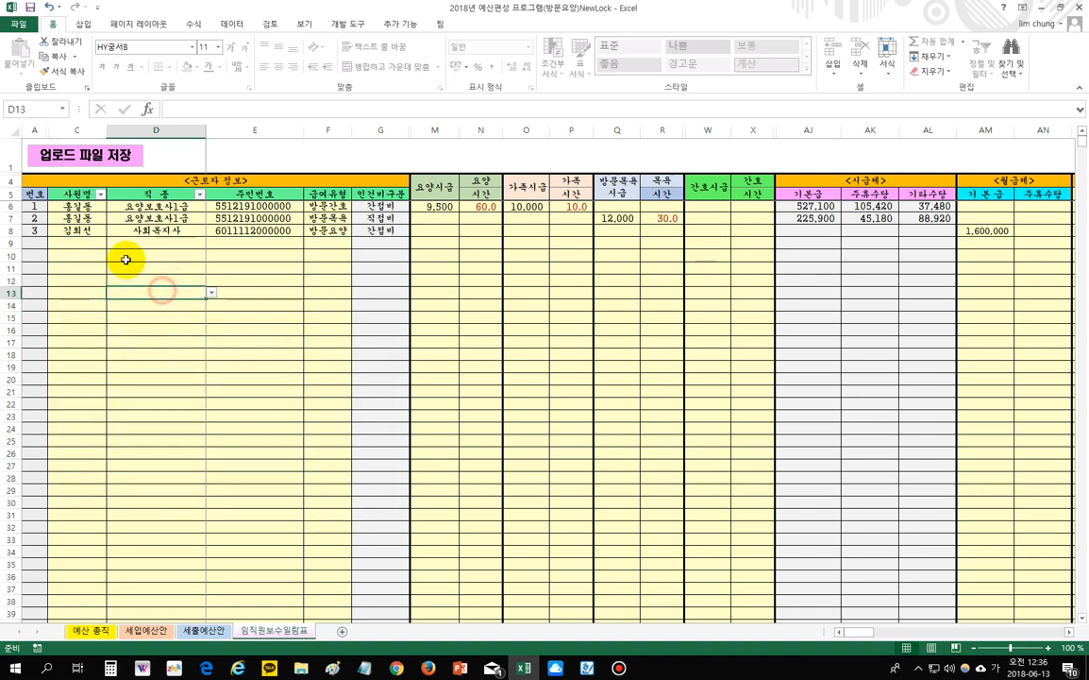
{"action": "left_click", "coordinate": [63, 241]}
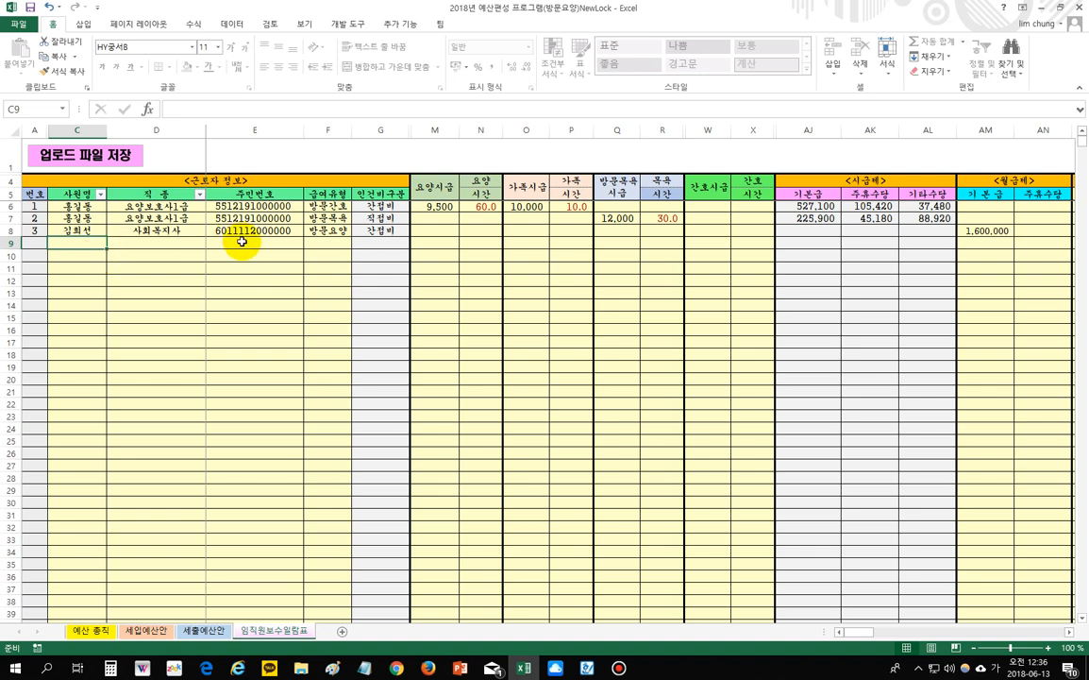
- Add a fourth employee in row 9 with their name, resident number, 요양보호사1급 job title and 방문요양 pay type
{"action": "left_click", "coordinate": [165, 289]}
{"action": "left_click", "coordinate": [76, 245]}
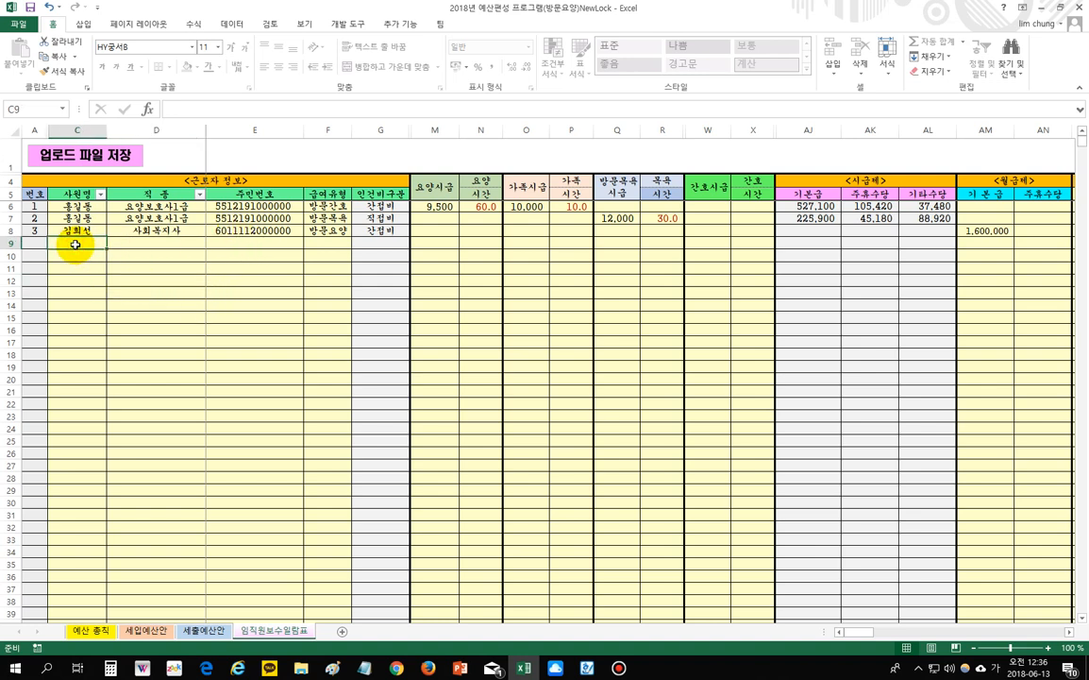
{"action": "type", "text": "시"}
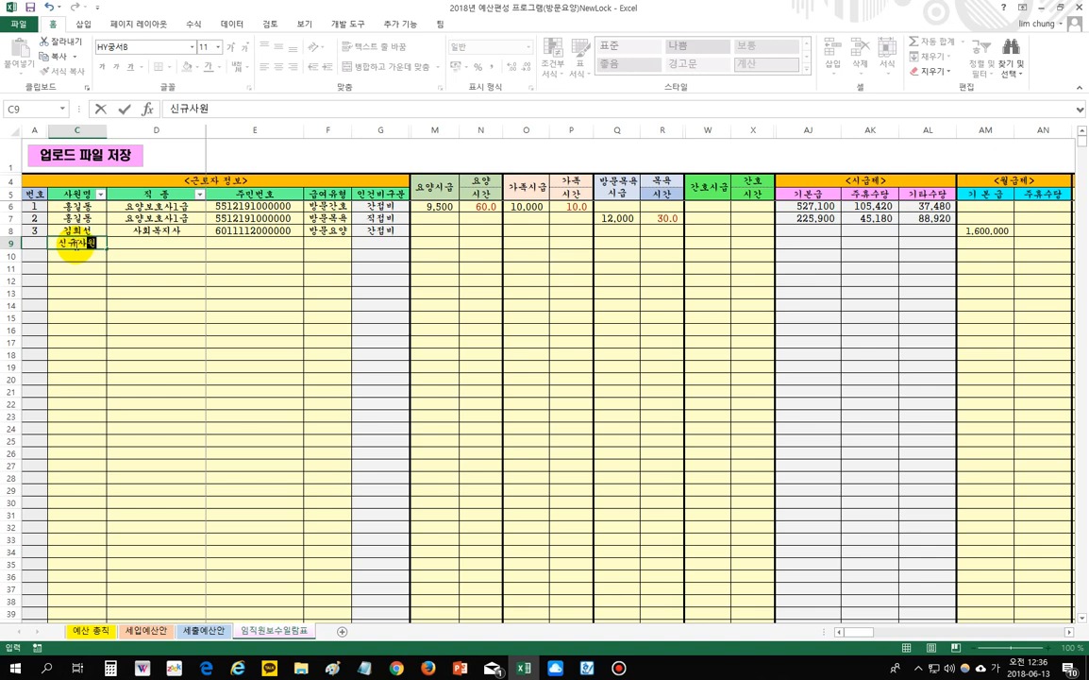
{"action": "type", "text": "규사원"}
{"action": "left_click", "coordinate": [174, 243]}
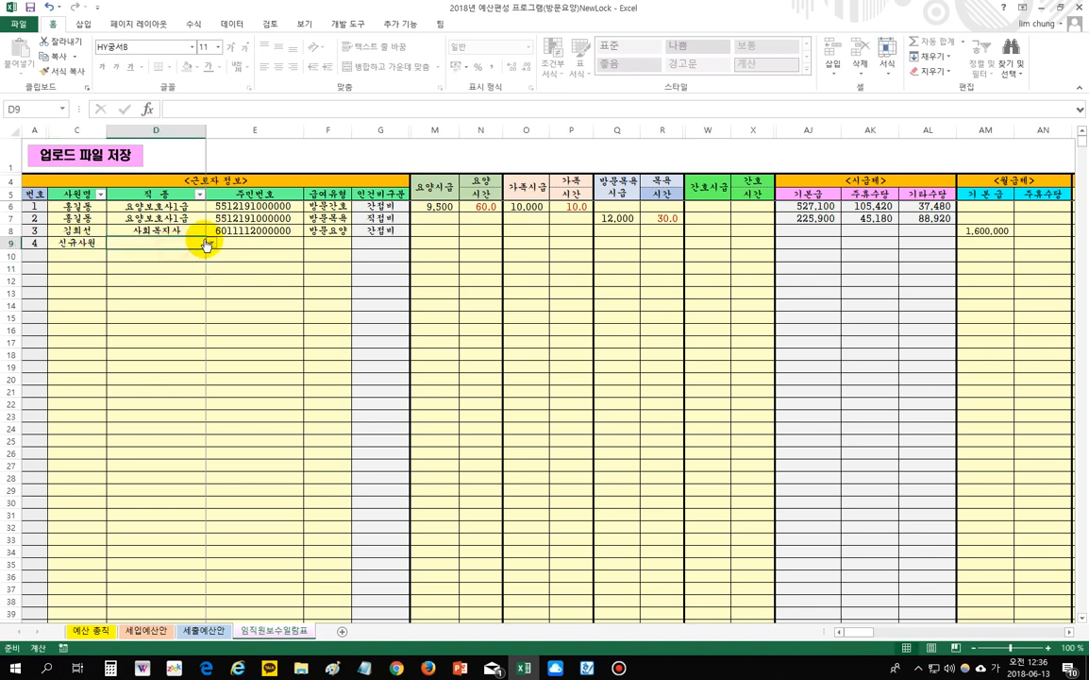
{"action": "left_click", "coordinate": [211, 243]}
{"action": "left_click", "coordinate": [175, 282]}
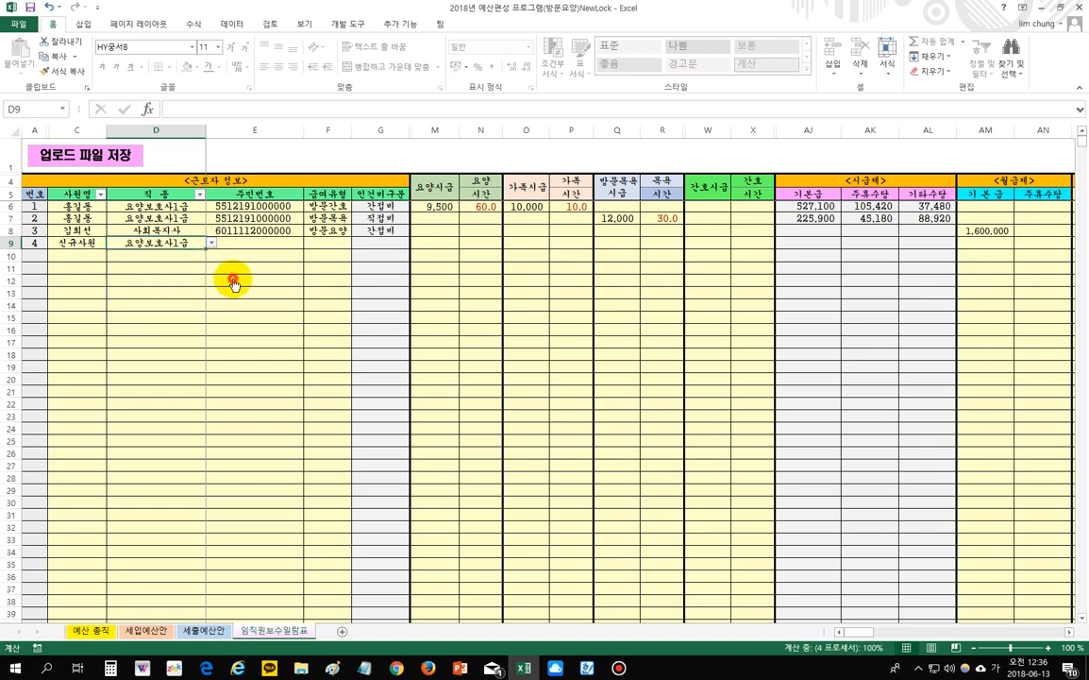
{"action": "left_click", "coordinate": [244, 242]}
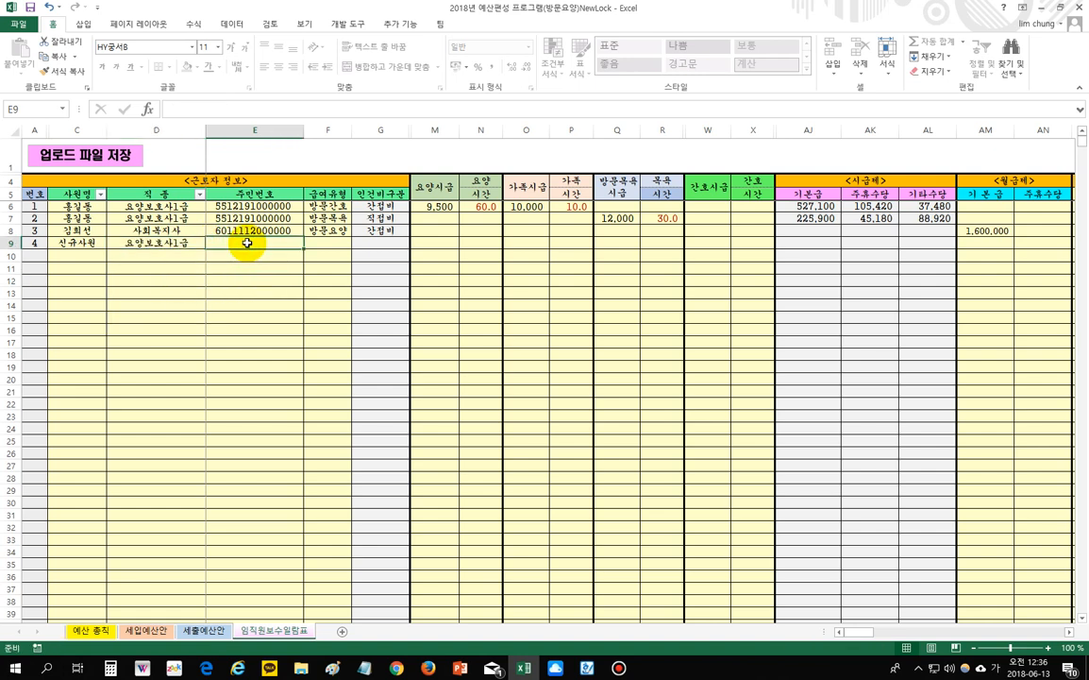
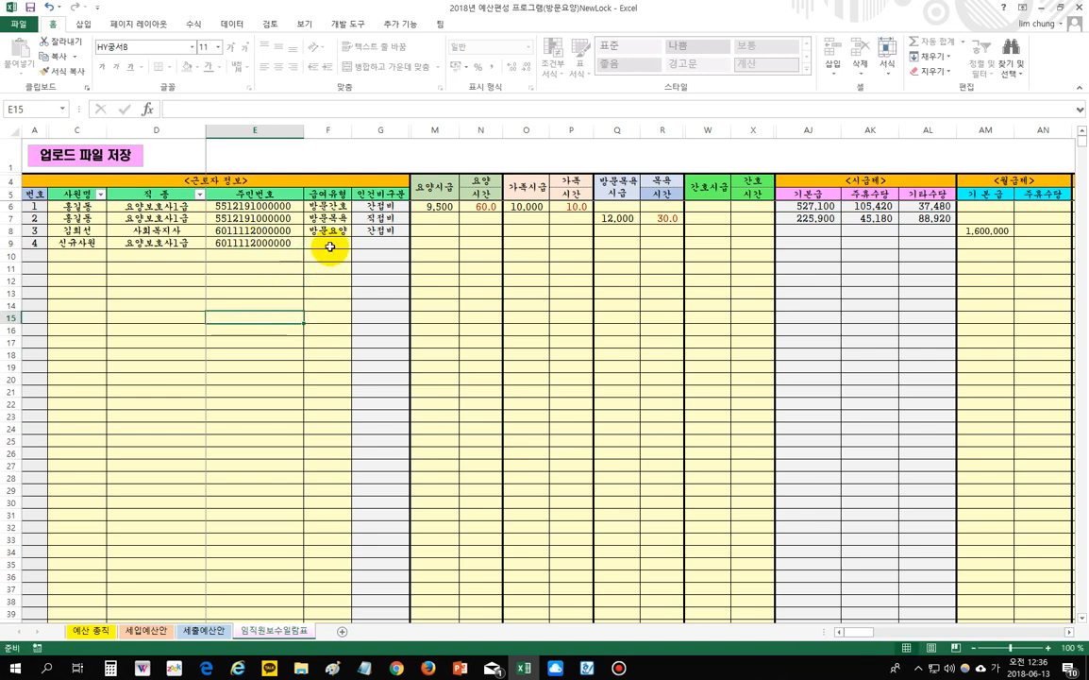
{"action": "left_click", "coordinate": [328, 243]}
{"action": "left_click", "coordinate": [357, 243]}
{"action": "left_click", "coordinate": [351, 263]}
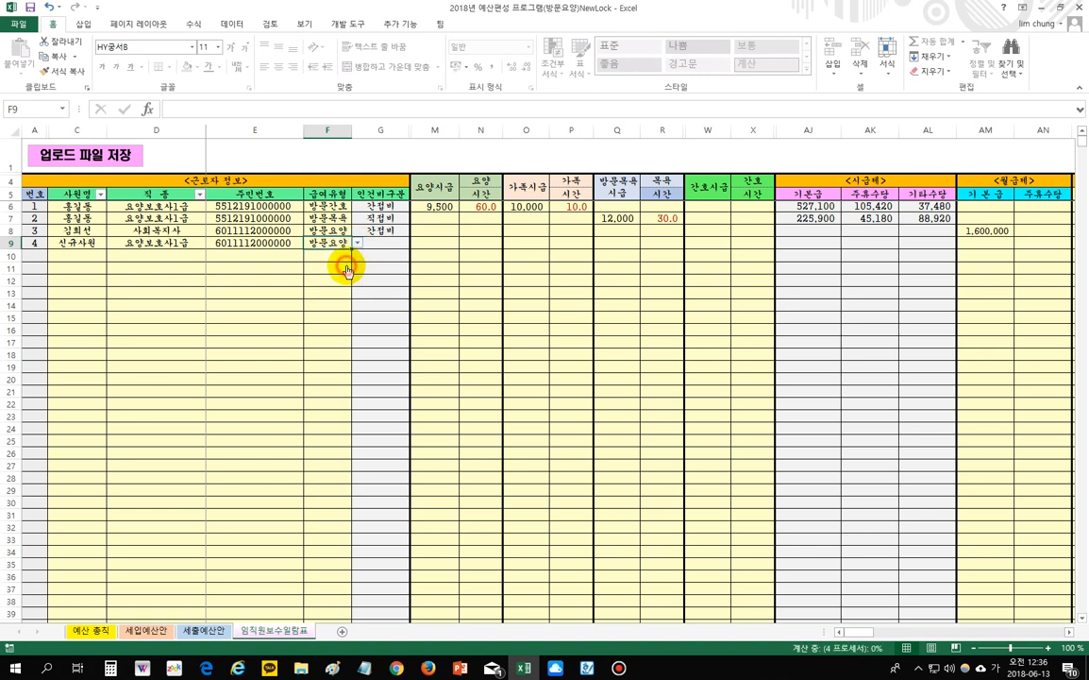
- Enter row 9's hourly care wage of 9,500 and 60 care hours
{"action": "left_click", "coordinate": [442, 239]}
{"action": "left_click", "coordinate": [474, 242]}
{"action": "left_click", "coordinate": [446, 245]}
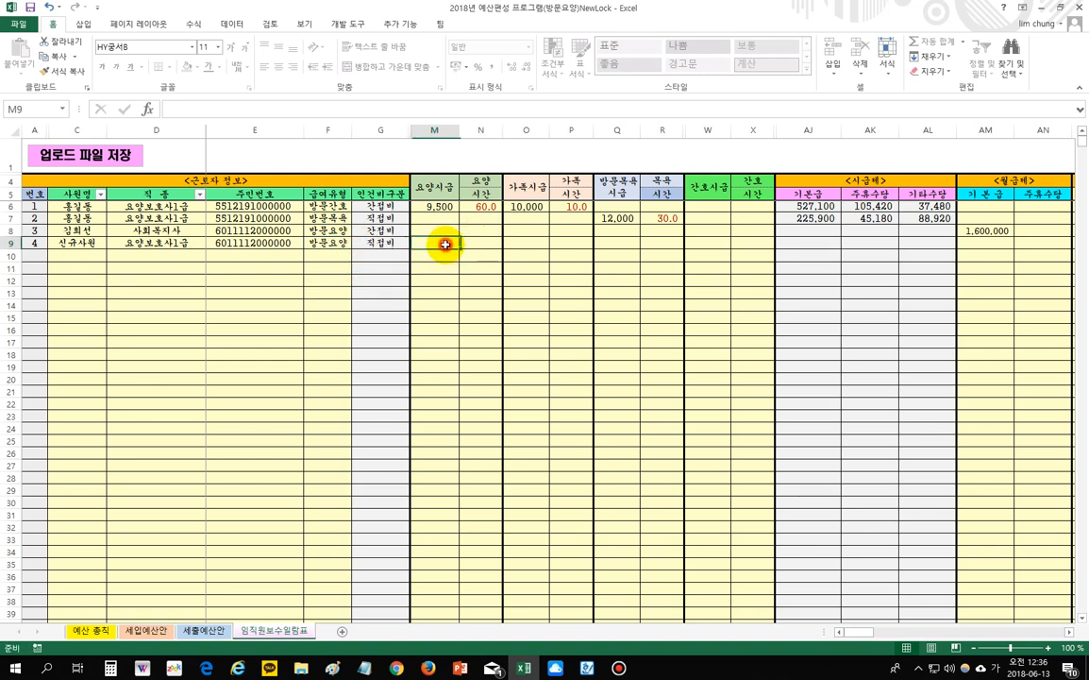
{"action": "type", "text": "9500"}
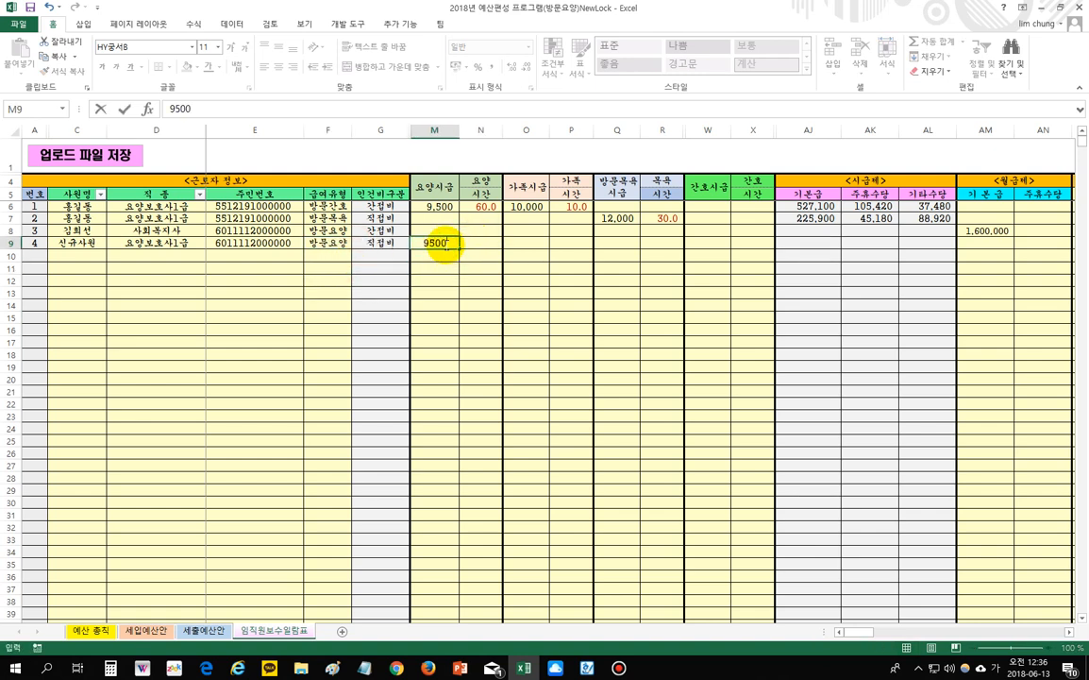
{"action": "key", "text": "Tab"}
{"action": "type", "text": "60"}
{"action": "key", "text": "Tab"}
{"action": "left_click", "coordinate": [982, 368]}
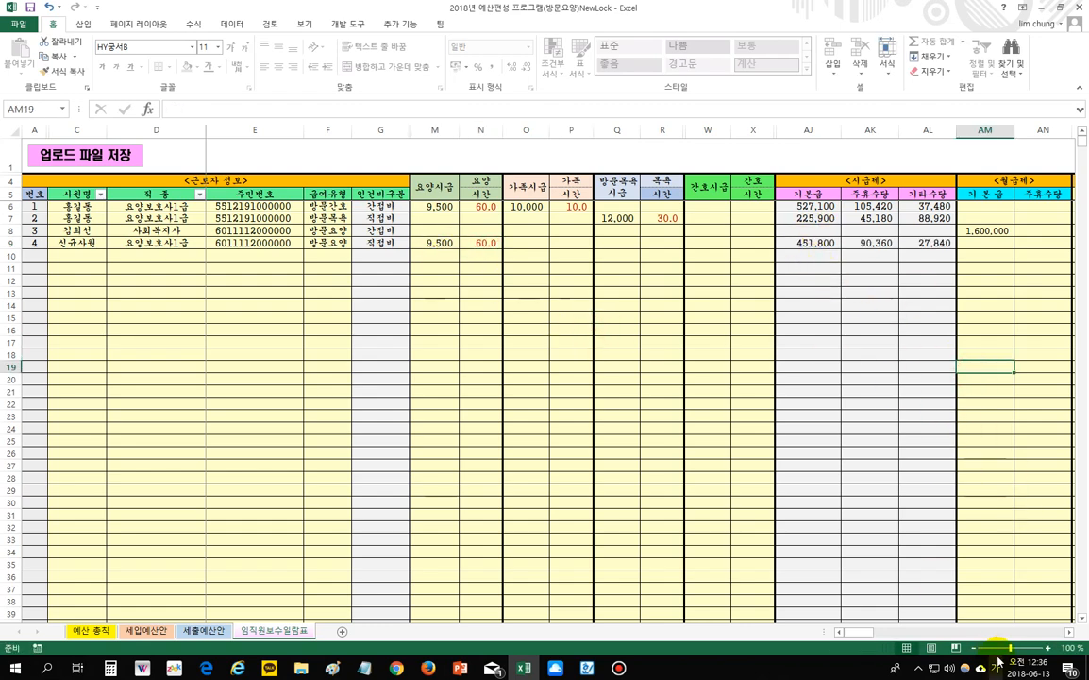
{"action": "left_click", "coordinate": [1067, 635]}
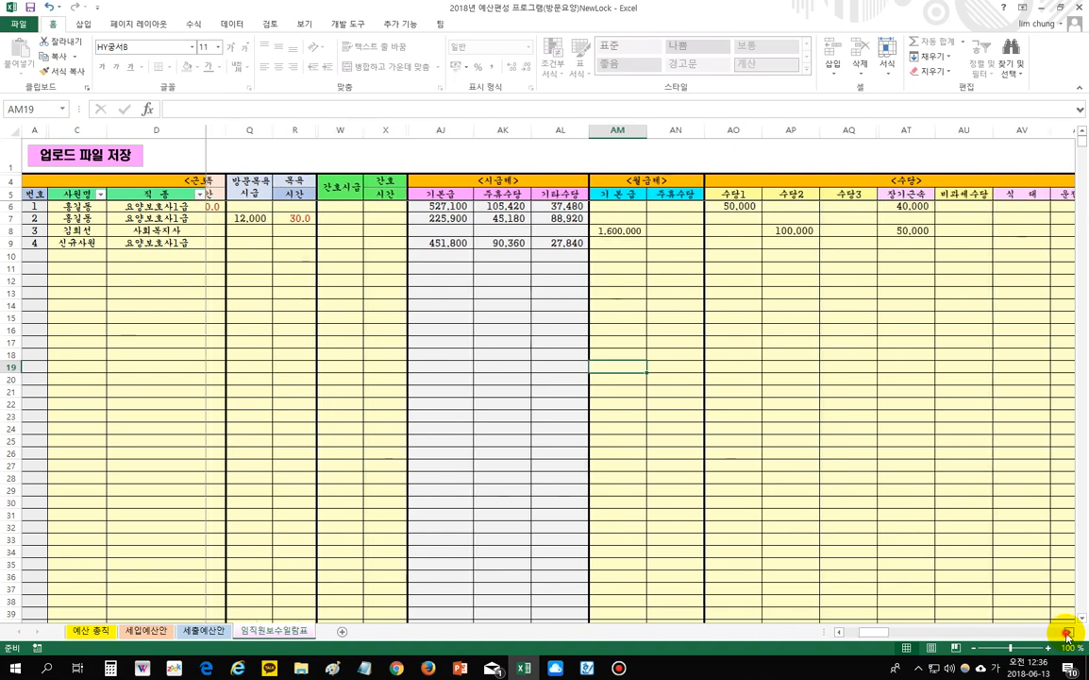
{"action": "left_click_drag", "start_coordinate": [937, 634], "coordinate": [803, 632]}
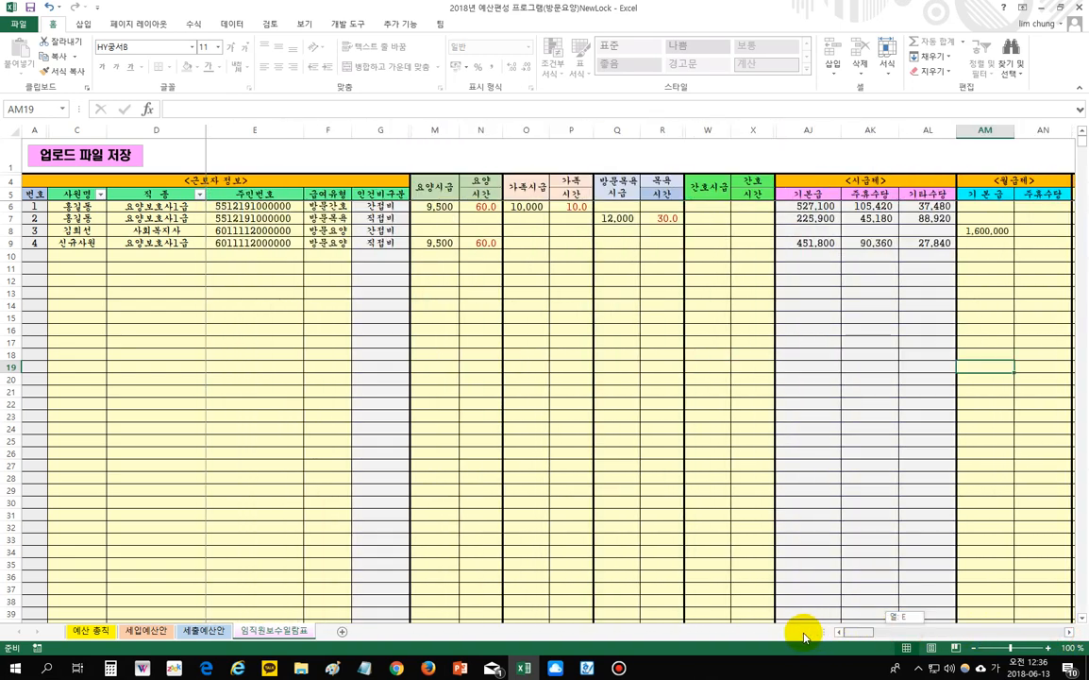
{"action": "left_click_drag", "start_coordinate": [78, 206], "coordinate": [330, 217]}
{"action": "left_click_drag", "start_coordinate": [76, 230], "coordinate": [327, 230]}
{"action": "left_click_drag", "start_coordinate": [428, 205], "coordinate": [736, 216]}
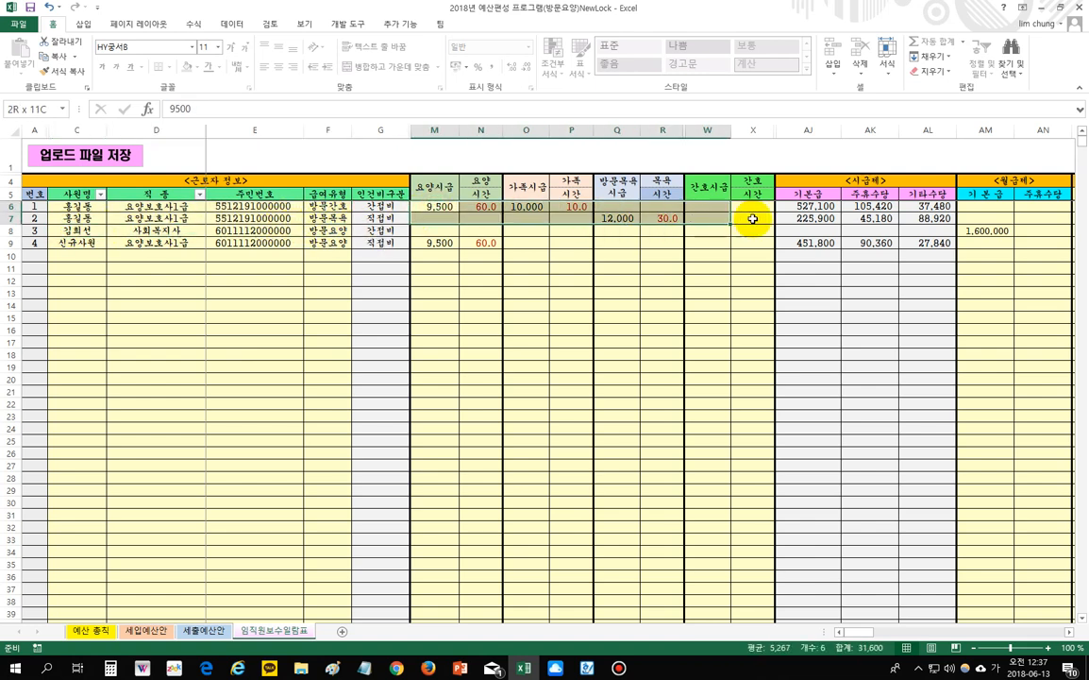
{"action": "left_click_drag", "start_coordinate": [961, 231], "coordinate": [1038, 243]}
{"action": "left_click_drag", "start_coordinate": [76, 207], "coordinate": [333, 230]}
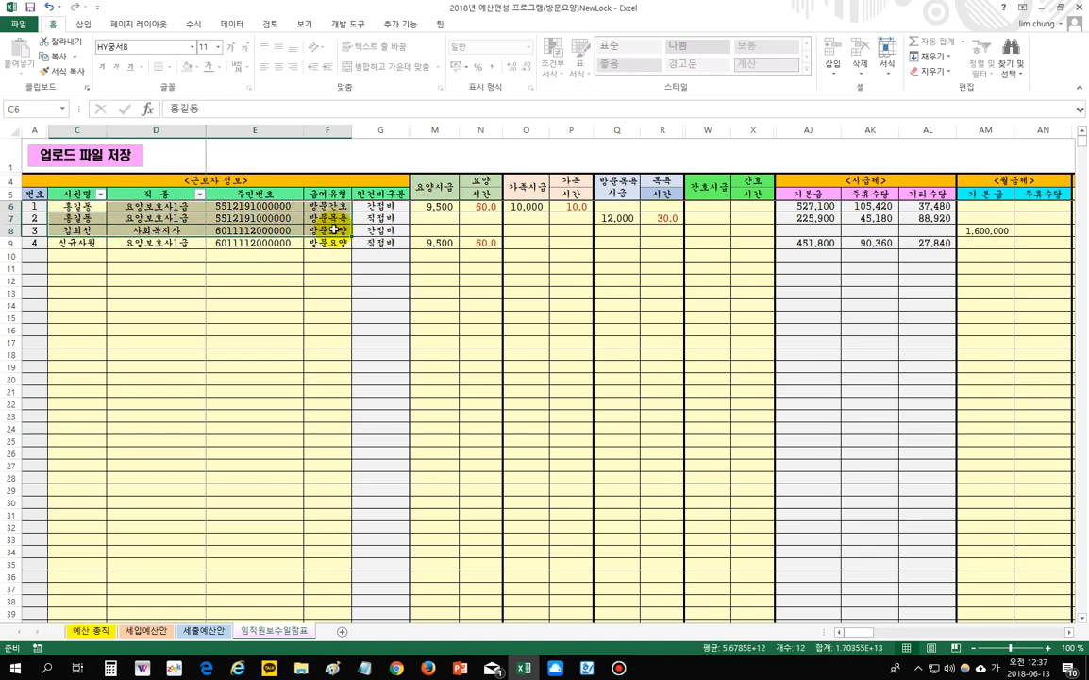
{"action": "left_click_drag", "start_coordinate": [68, 241], "coordinate": [317, 420]}
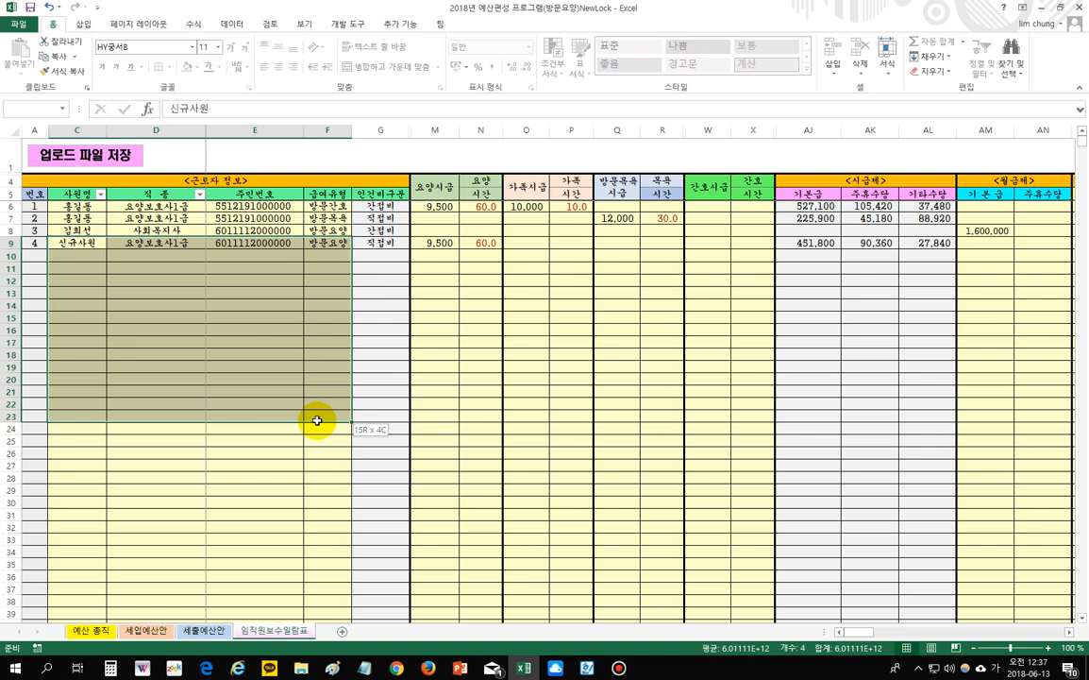
{"action": "left_click", "coordinate": [263, 350]}
{"action": "left_click_drag", "start_coordinate": [68, 242], "coordinate": [320, 248]}
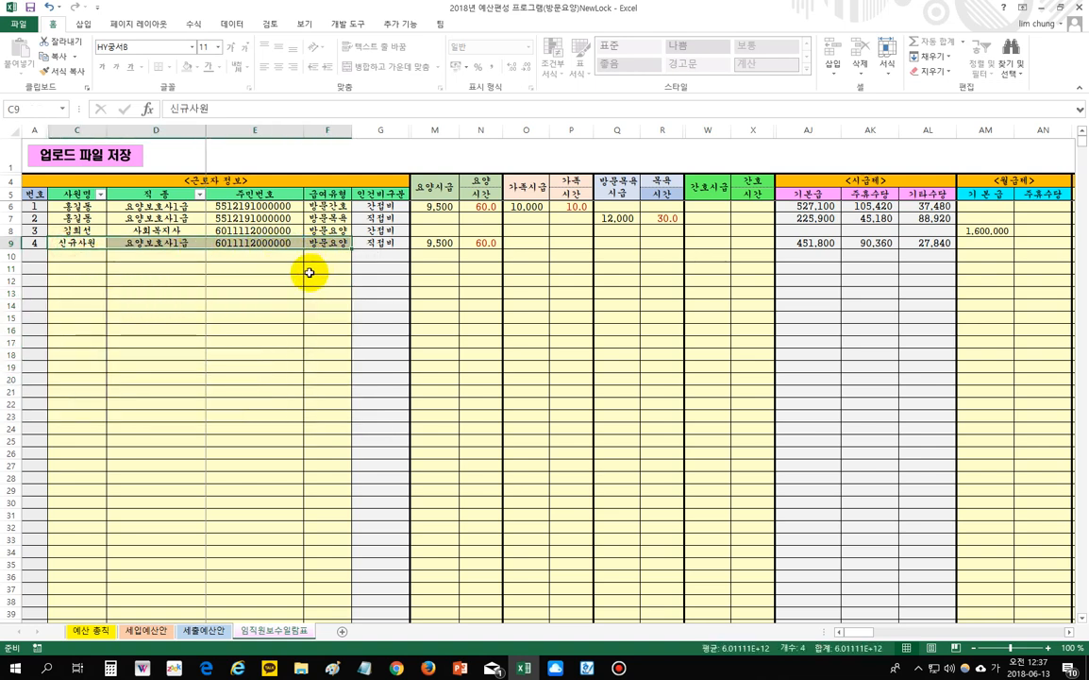
{"action": "mouse_move", "coordinate": [74, 206]}
{"action": "left_mouse_down"}
{"action": "mouse_move", "coordinate": [322, 210]}
{"action": "mouse_move", "coordinate": [328, 220]}
{"action": "mouse_move", "coordinate": [72, 208]}
{"action": "mouse_move", "coordinate": [73, 218]}
{"action": "left_mouse_up"}
- Switch row 6's pay type to 방문요양 and review the first employee's wage figures
{"action": "left_click", "coordinate": [326, 206]}
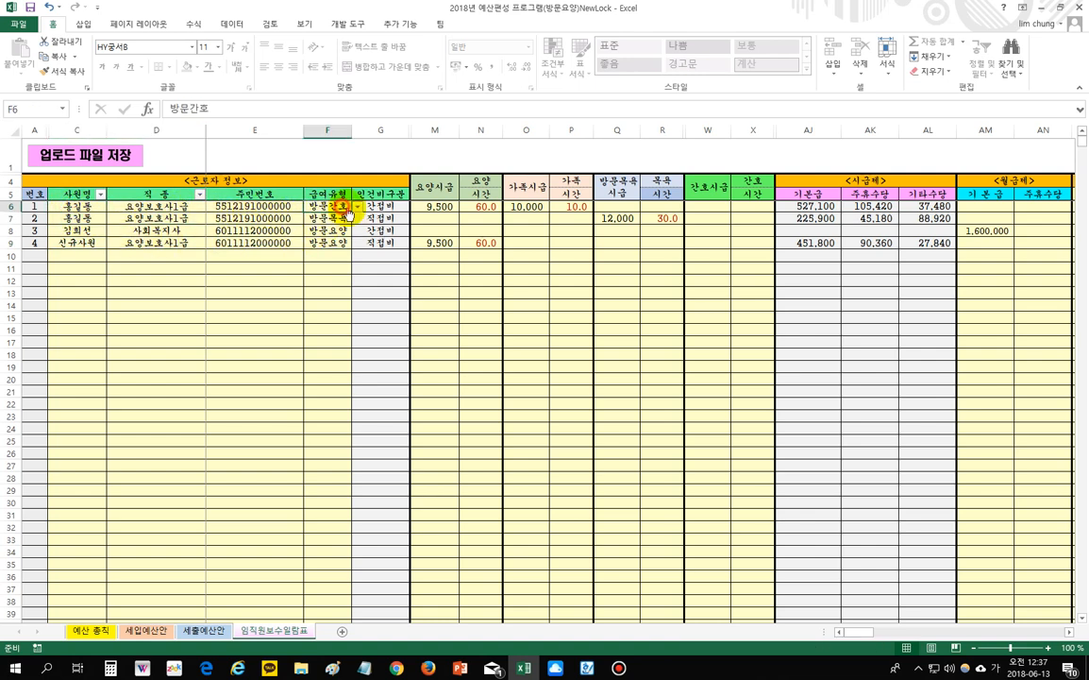
{"action": "left_click", "coordinate": [358, 207]}
{"action": "left_click", "coordinate": [340, 231]}
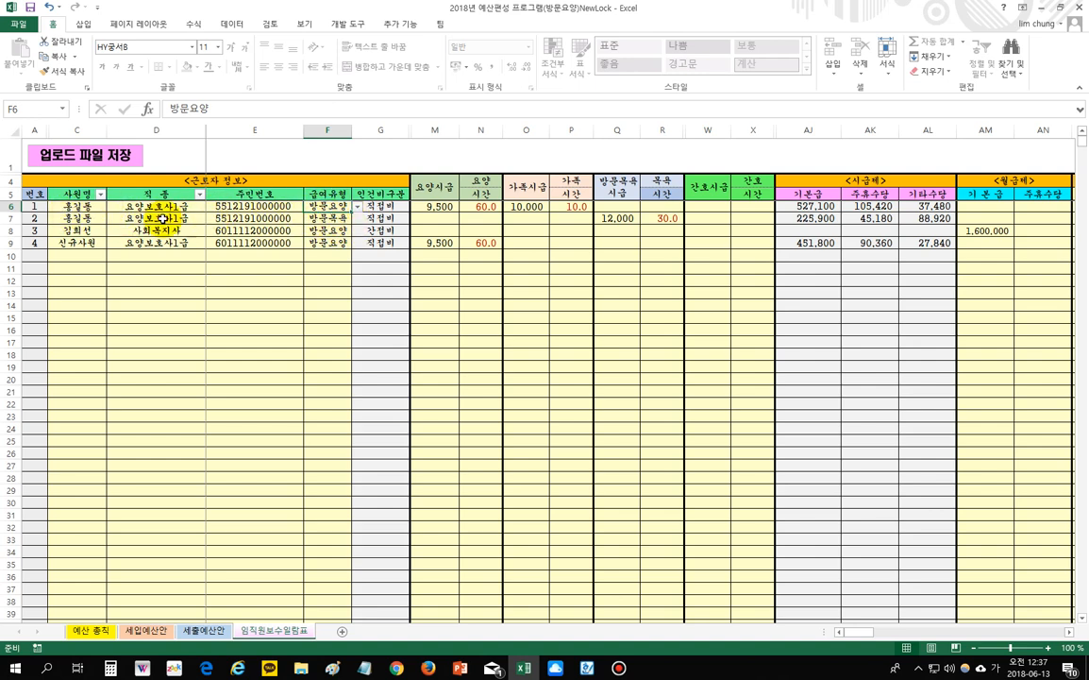
{"action": "left_click_drag", "start_coordinate": [435, 206], "coordinate": [642, 219]}
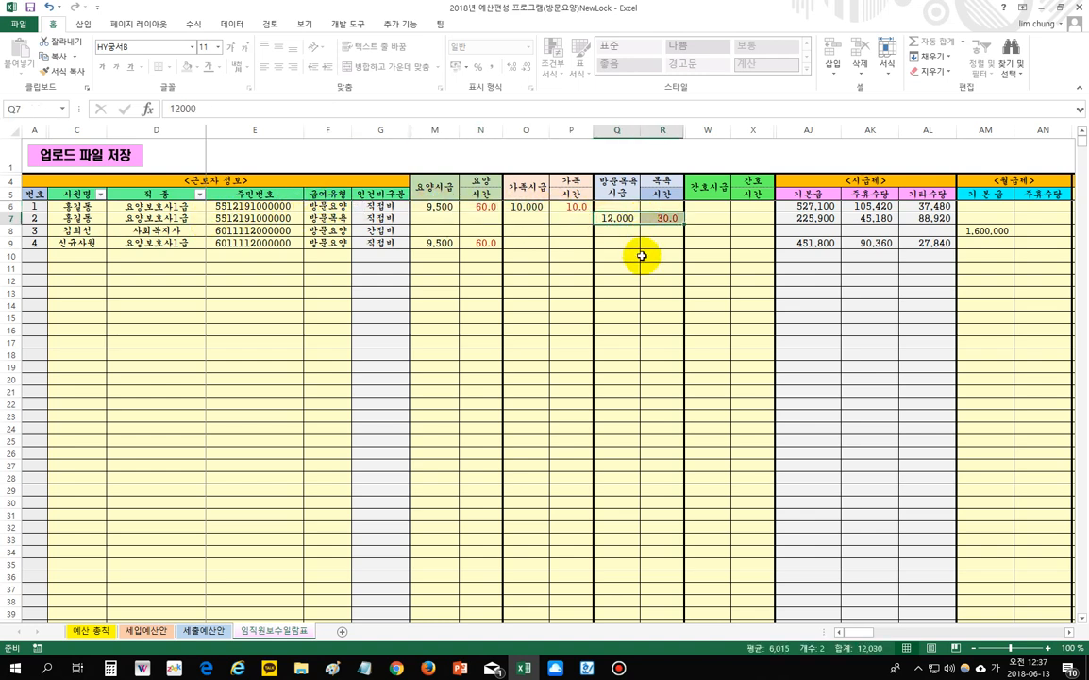
{"action": "left_click", "coordinate": [656, 328]}
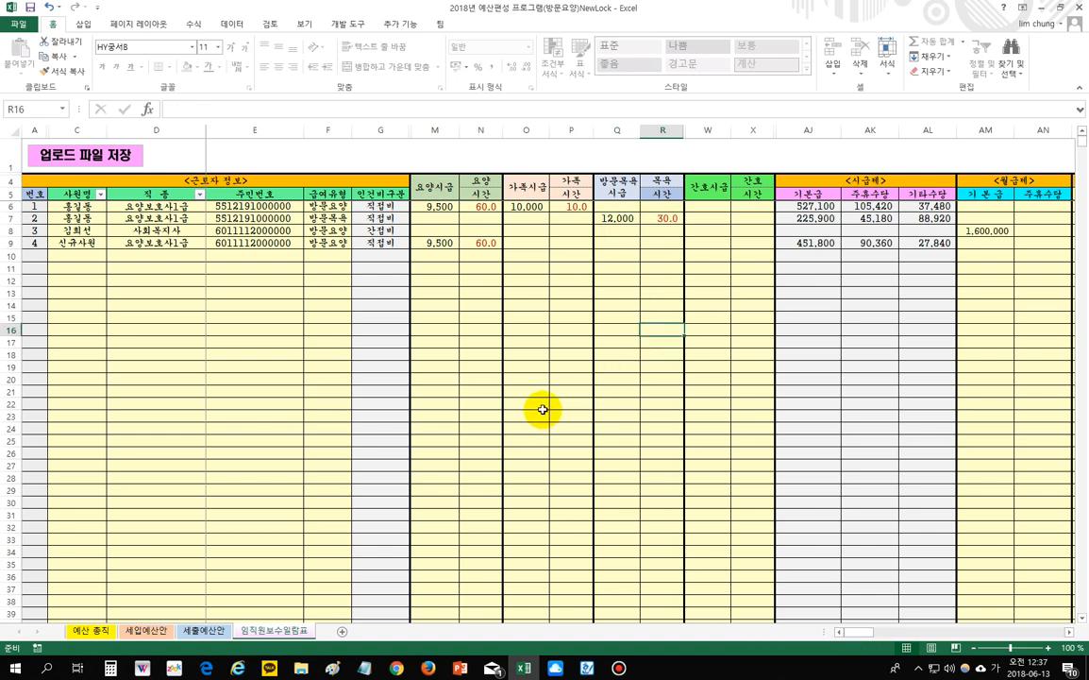
- Save the upload file on the 바탕 화면 under the name (임직원 보수일람표)
{"action": "left_click_drag", "start_coordinate": [851, 637], "coordinate": [851, 638]}
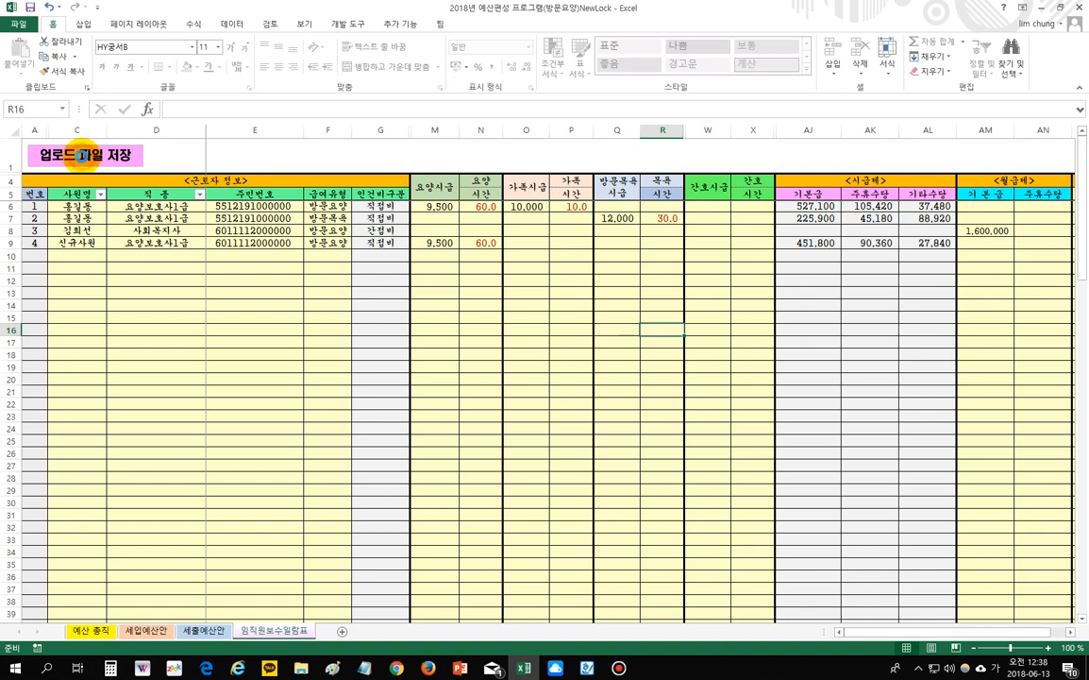
{"action": "left_click", "coordinate": [83, 161]}
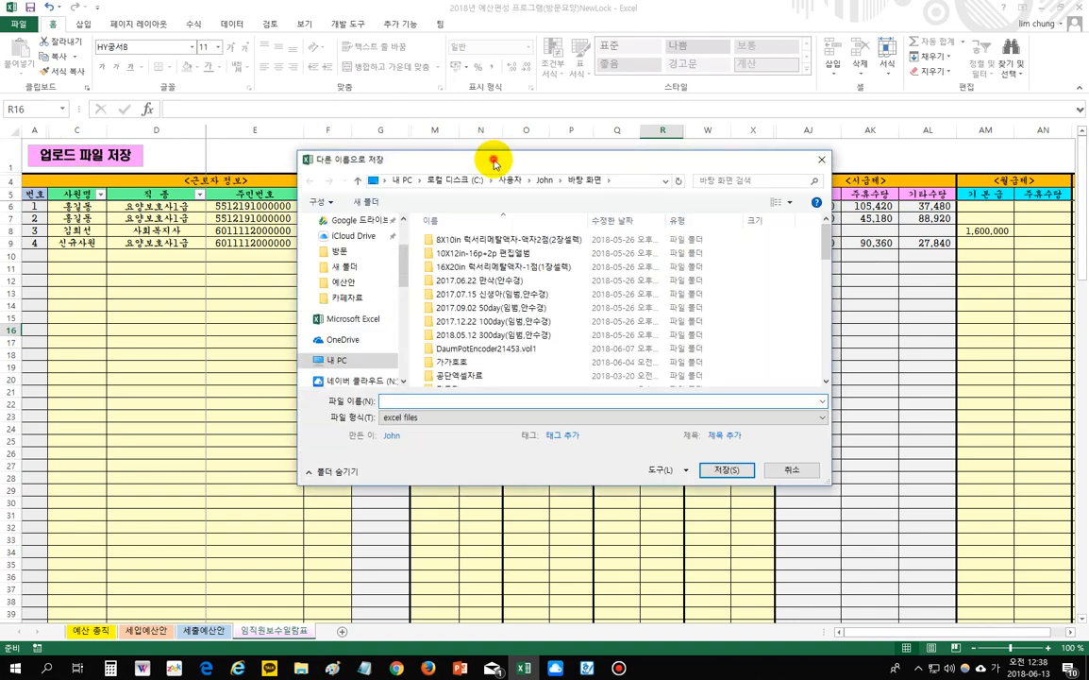
{"action": "left_click_drag", "start_coordinate": [494, 153], "coordinate": [512, 158]}
{"action": "scroll", "coordinate": [418, 238], "scroll_direction": "up", "scroll_amount": 3}
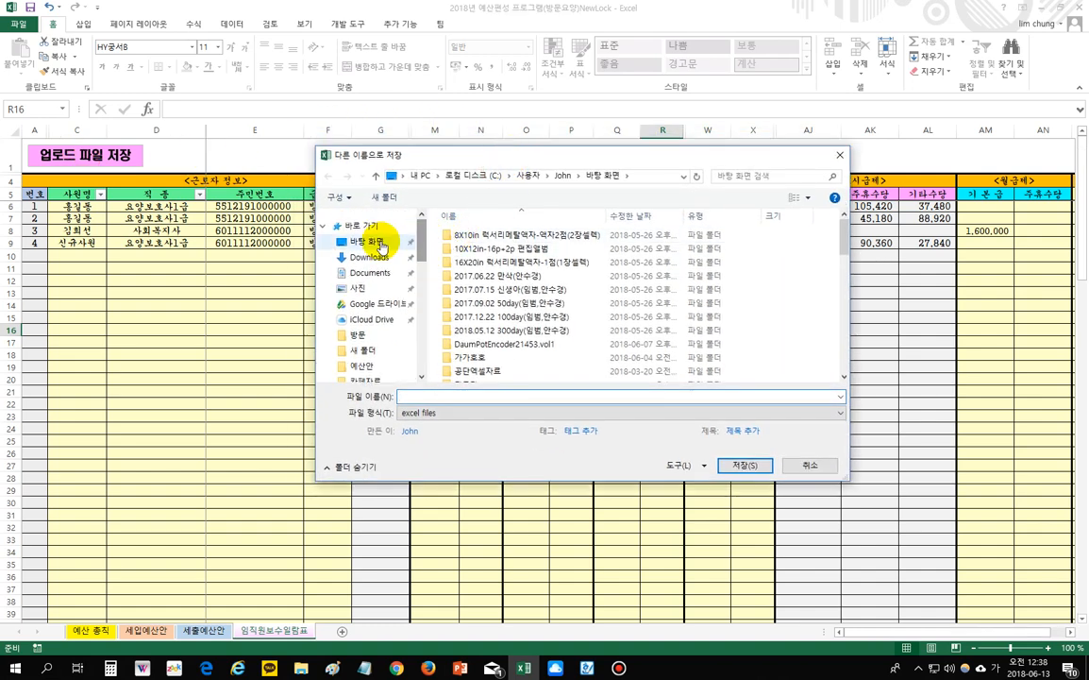
{"action": "left_click", "coordinate": [370, 241]}
{"action": "left_click", "coordinate": [443, 398]}
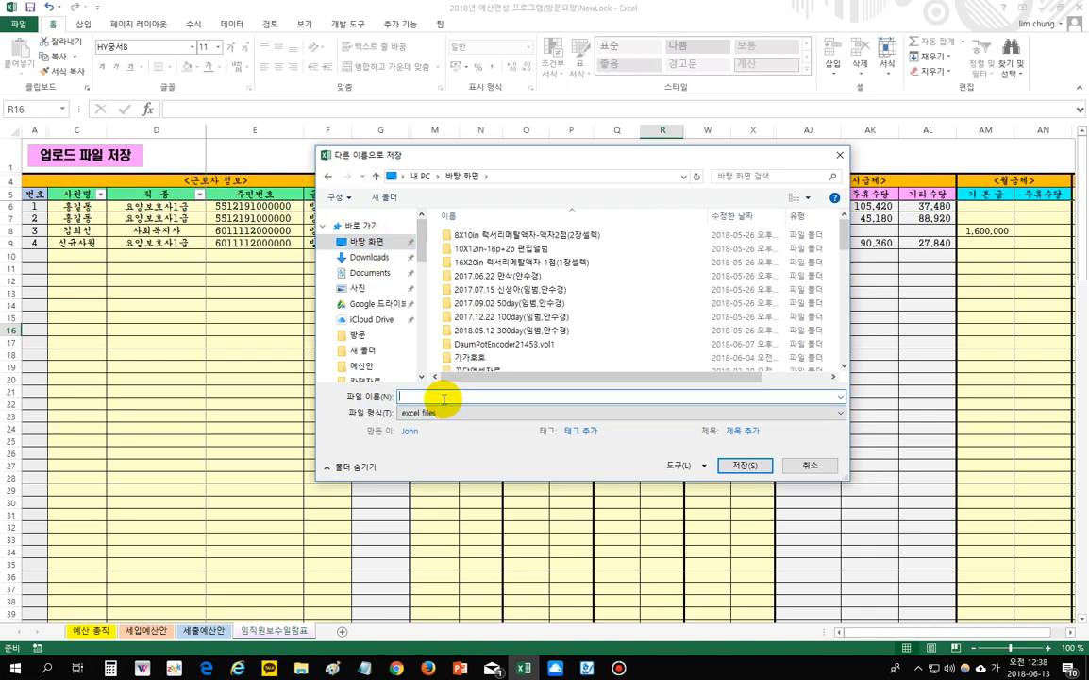
{"action": "type", "text": "(임지"}
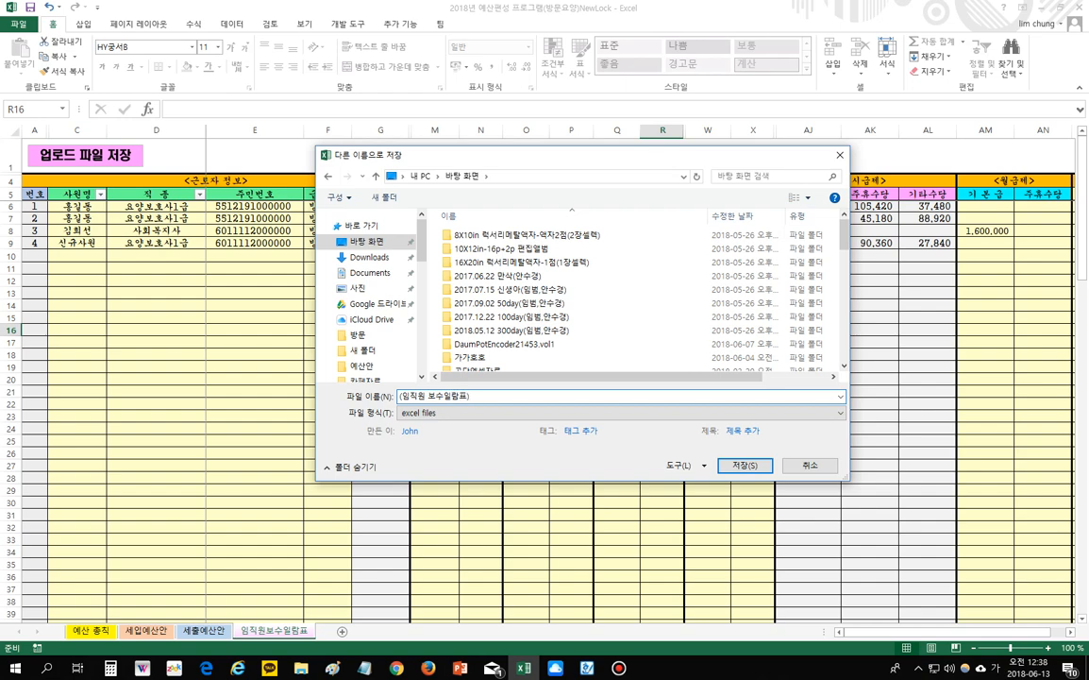
{"action": "left_click", "coordinate": [744, 465]}
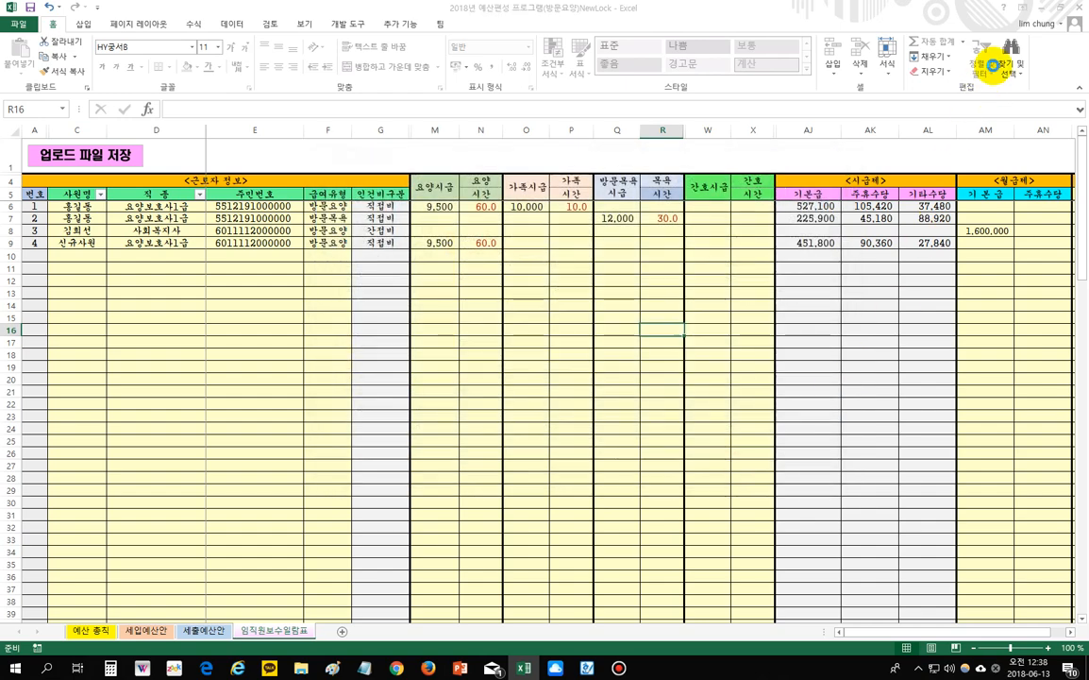
- Start work in W4C from the desktop, dismiss the reporting-deadline notice and show the 간편입력 items
{"action": "left_click", "coordinate": [1025, 8]}
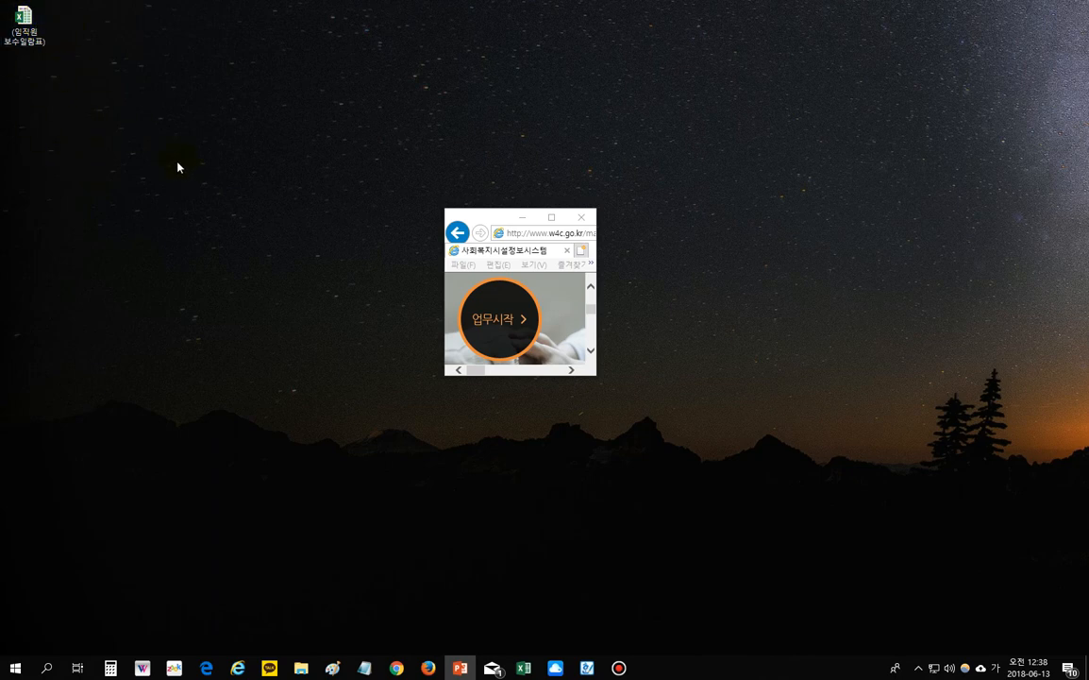
{"action": "left_click", "coordinate": [502, 324]}
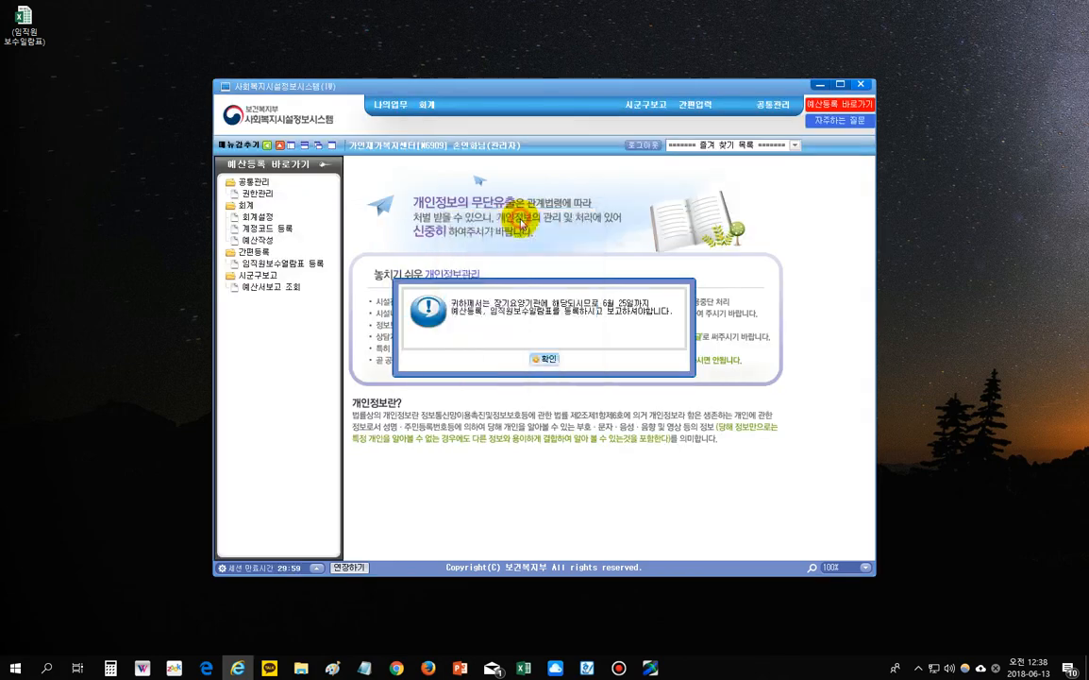
{"action": "left_click", "coordinate": [546, 362]}
{"action": "left_click", "coordinate": [694, 103]}
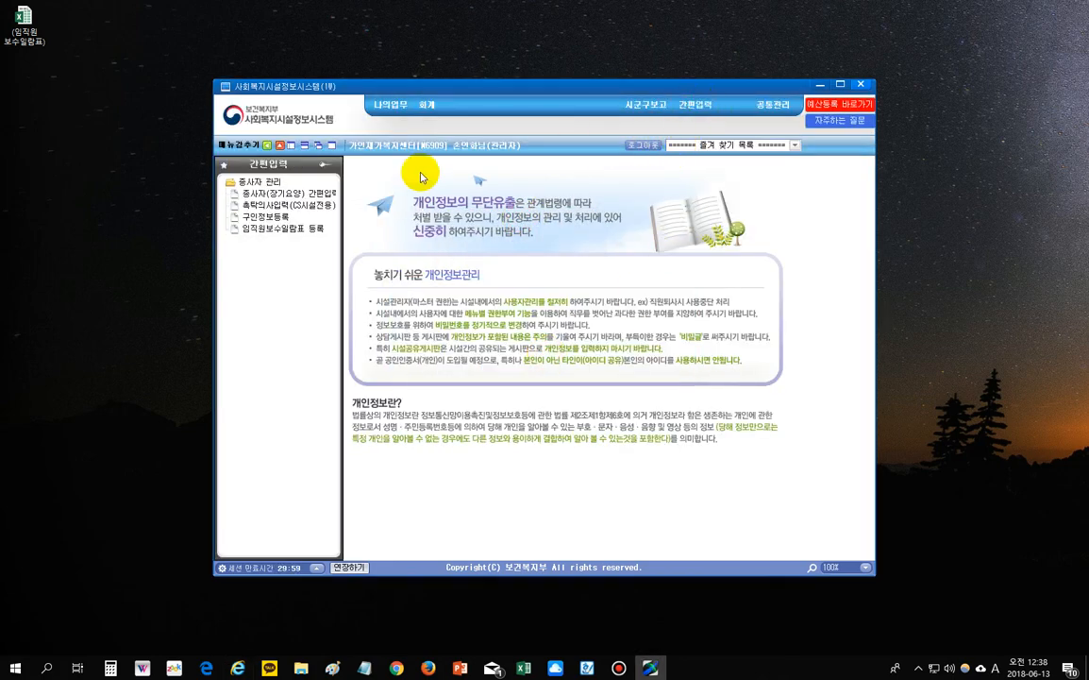
- Upload (임직원 보수일람표) from the desktop via 엑셀업로드 on the 임직원보수일람표 등록 page
{"action": "left_click", "coordinate": [274, 229]}
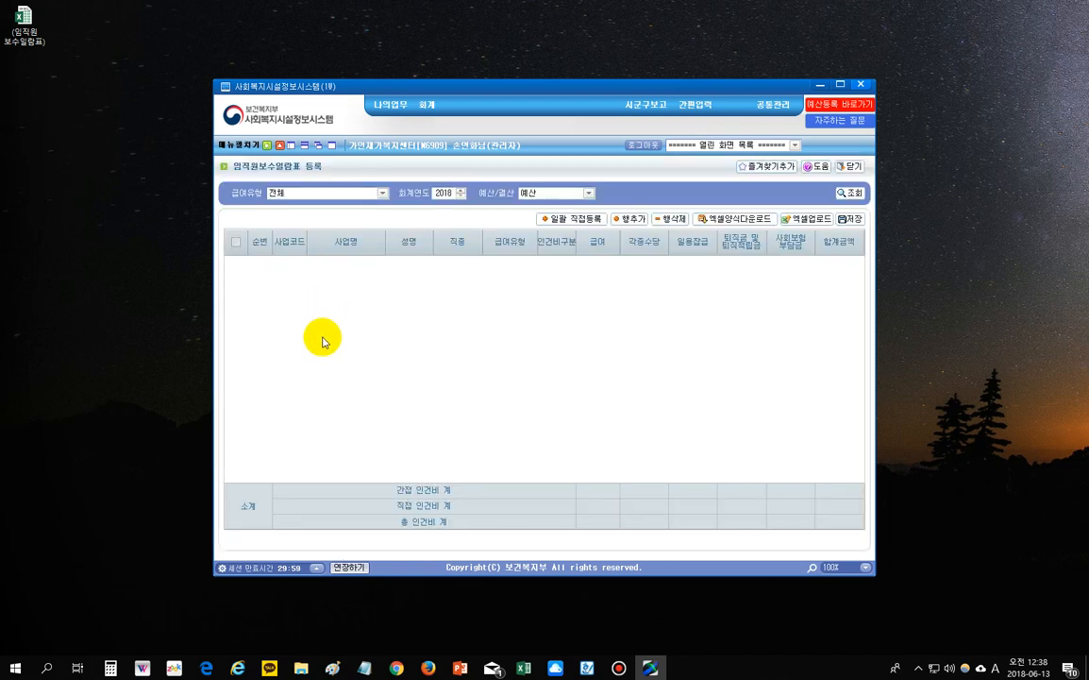
{"action": "left_click", "coordinate": [809, 221]}
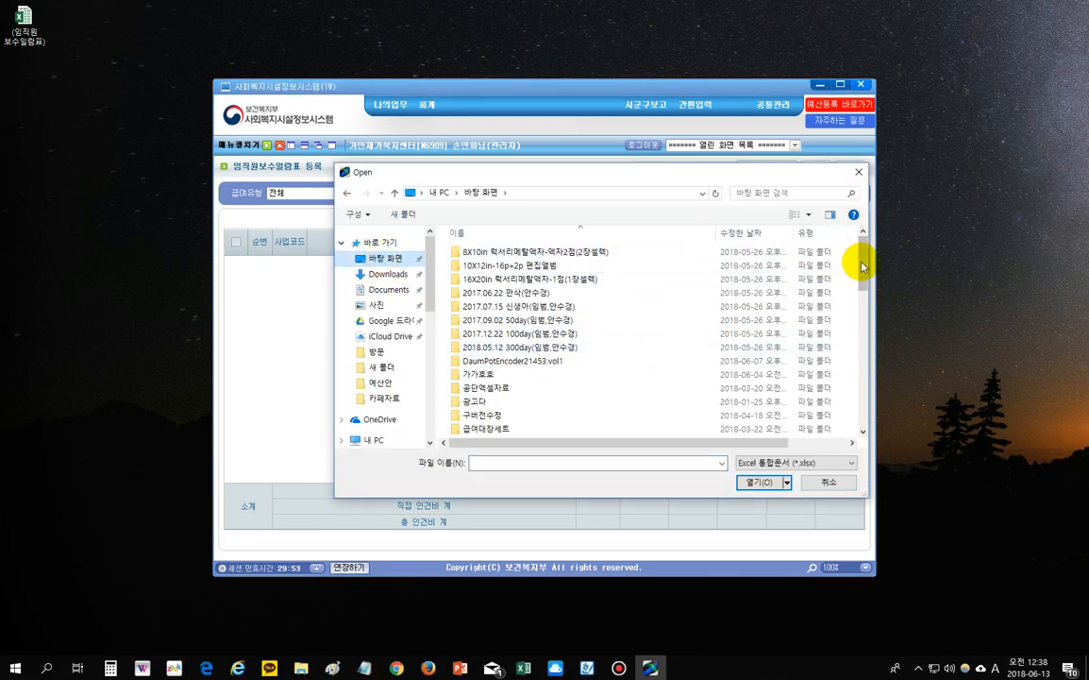
{"action": "scroll", "coordinate": [849, 307], "scroll_direction": "down", "scroll_amount": 3}
{"action": "scroll", "coordinate": [849, 307], "scroll_direction": "down", "scroll_amount": 6}
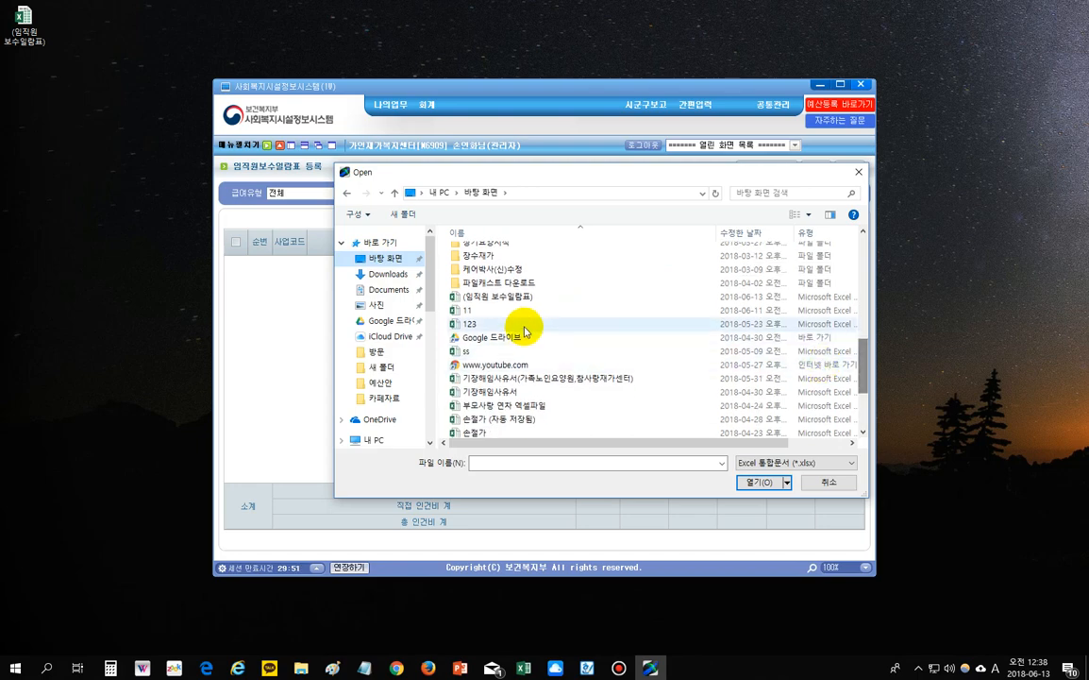
{"action": "double_click", "coordinate": [500, 299]}
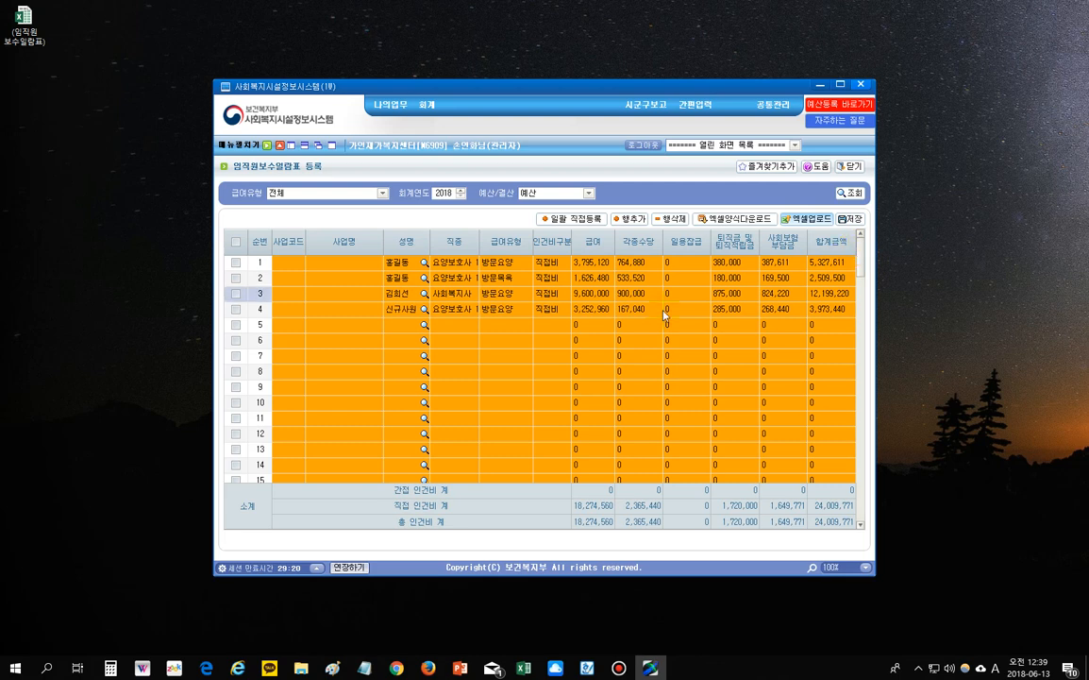
- Look over the four uploaded employee rows in the staff pay grid
{"action": "left_click", "coordinate": [401, 263]}
{"action": "left_click", "coordinate": [399, 278]}
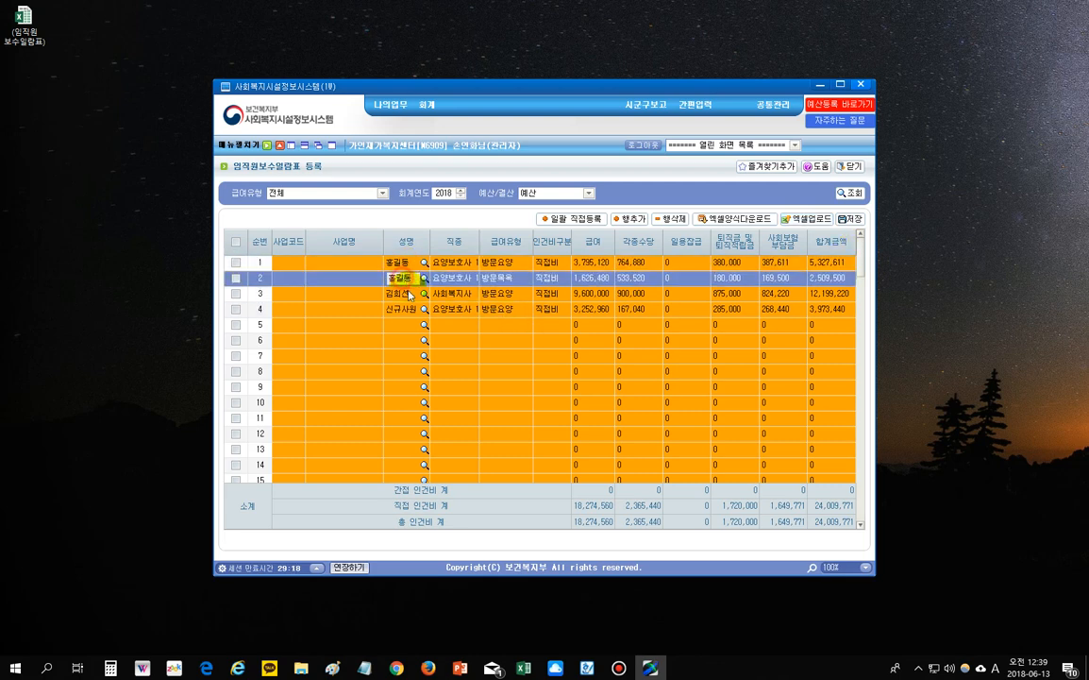
{"action": "left_click", "coordinate": [400, 294]}
{"action": "left_click", "coordinate": [397, 306]}
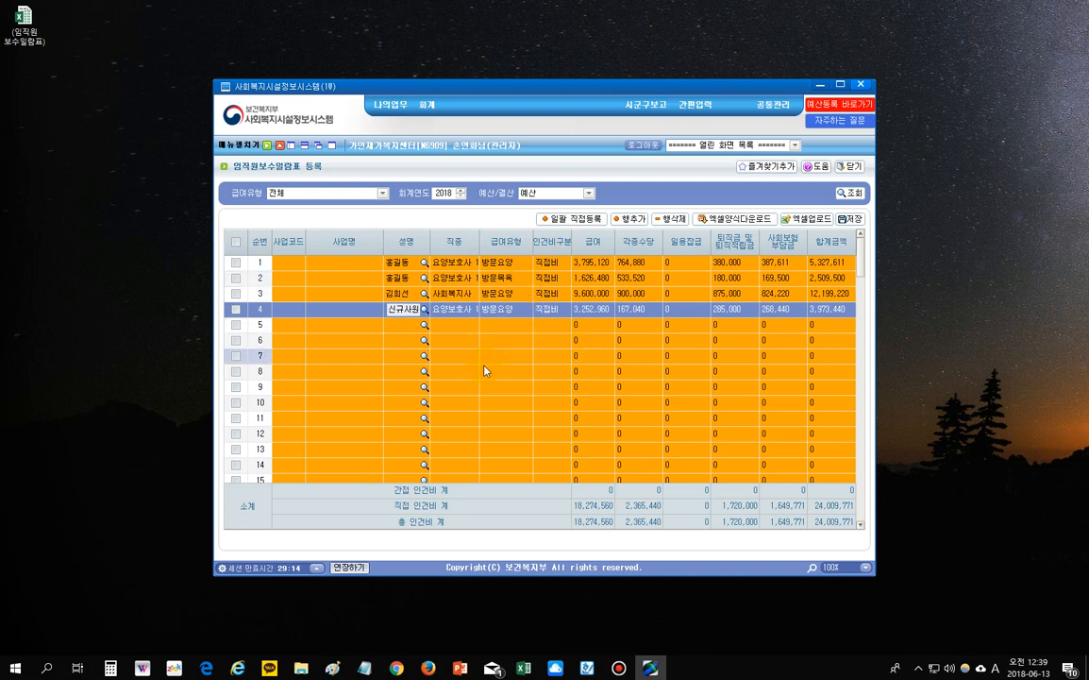
{"action": "left_click", "coordinate": [403, 269]}
{"action": "left_click", "coordinate": [403, 278]}
{"action": "left_click", "coordinate": [399, 294]}
{"action": "left_click", "coordinate": [403, 309]}
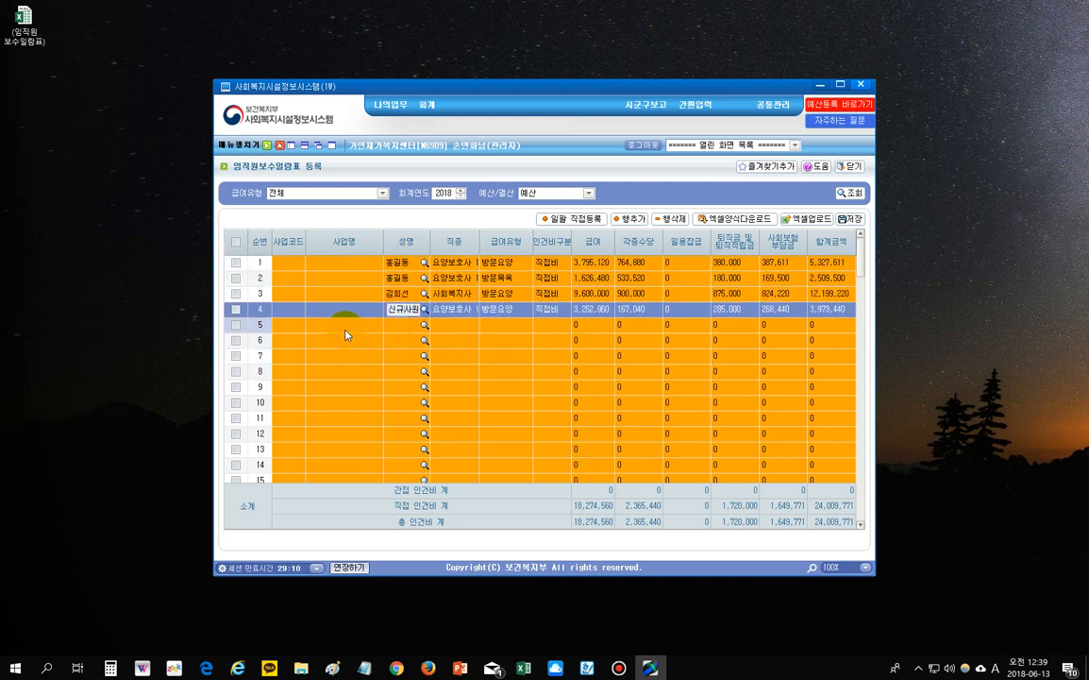
{"action": "left_click_drag", "start_coordinate": [858, 282], "coordinate": [843, 215]}
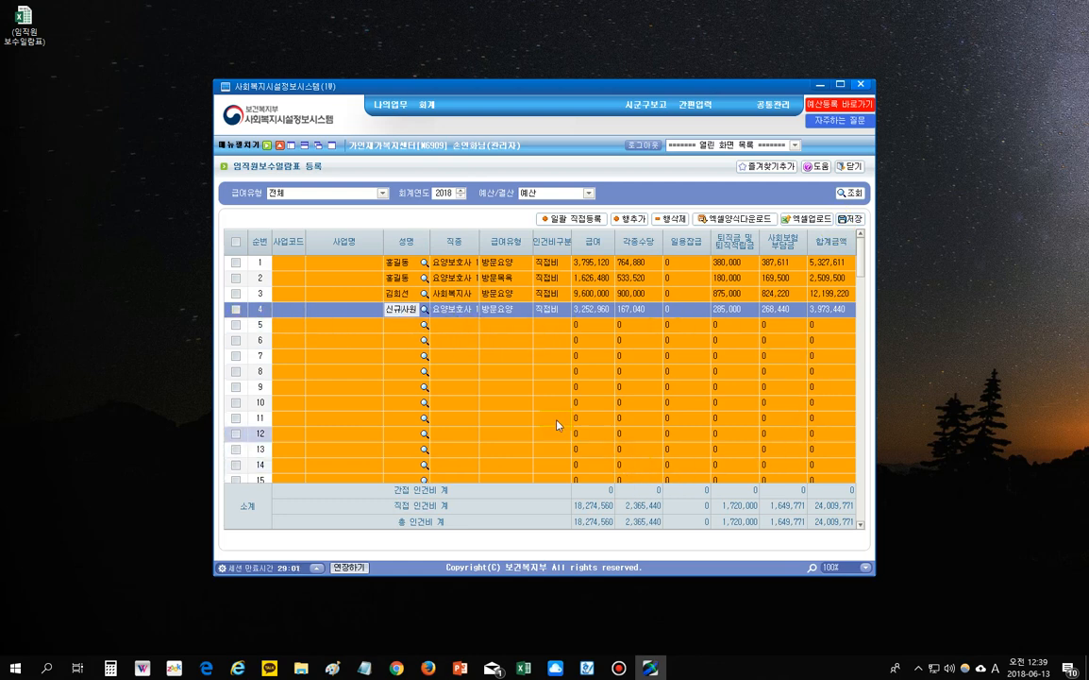
{"action": "left_click_drag", "start_coordinate": [312, 251], "coordinate": [285, 243]}
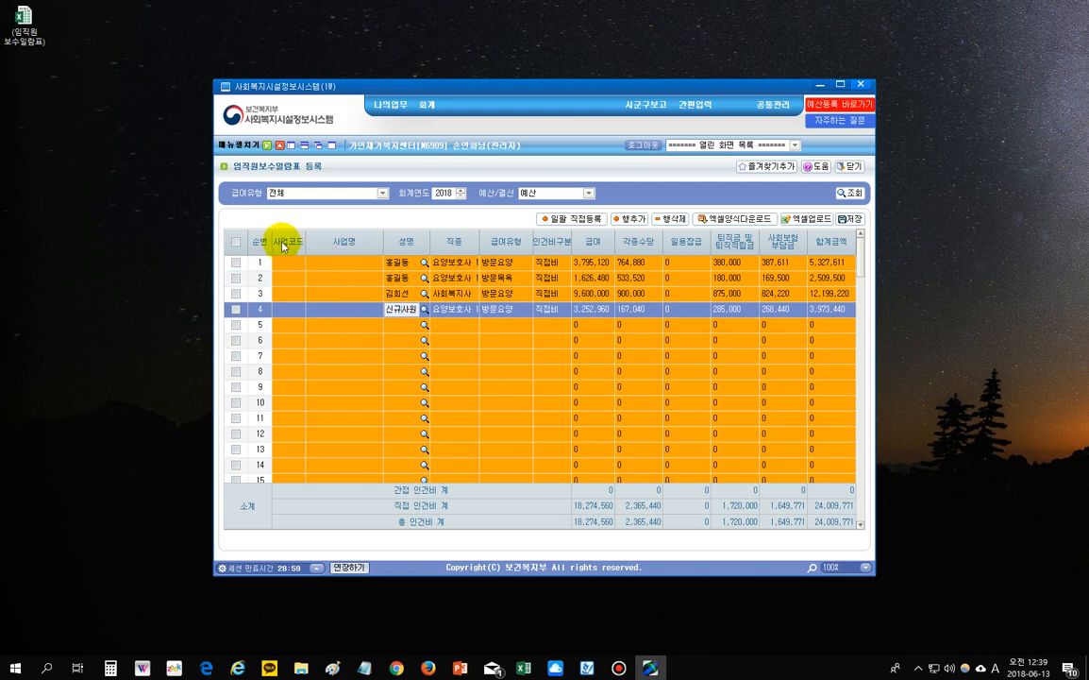
- Check all rows except employees 1–4 and delete the blank rows with 행삭제
{"action": "left_click", "coordinate": [235, 244]}
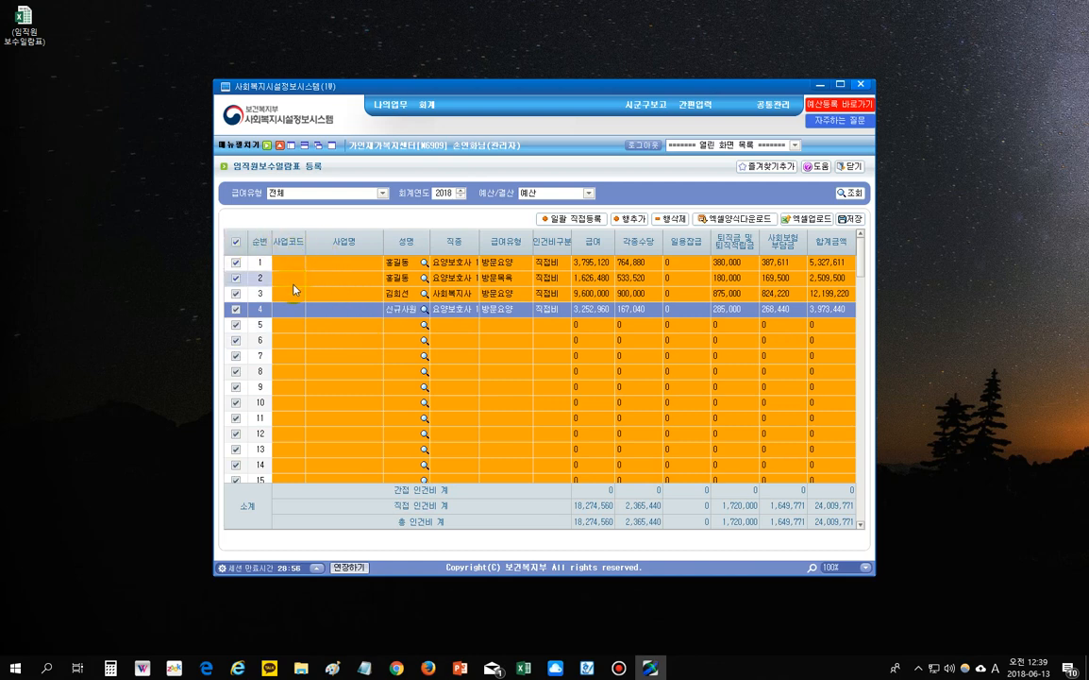
{"action": "left_click", "coordinate": [236, 265]}
{"action": "left_click", "coordinate": [236, 263]}
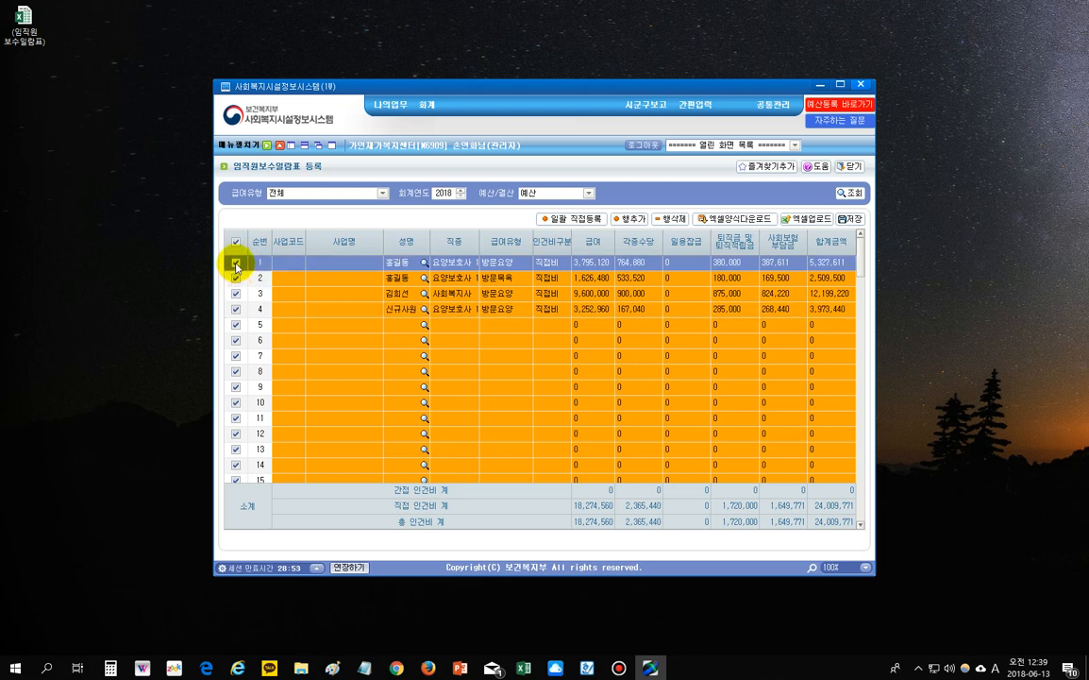
{"action": "left_click", "coordinate": [236, 279]}
{"action": "left_click", "coordinate": [236, 294]}
{"action": "left_click", "coordinate": [236, 308]}
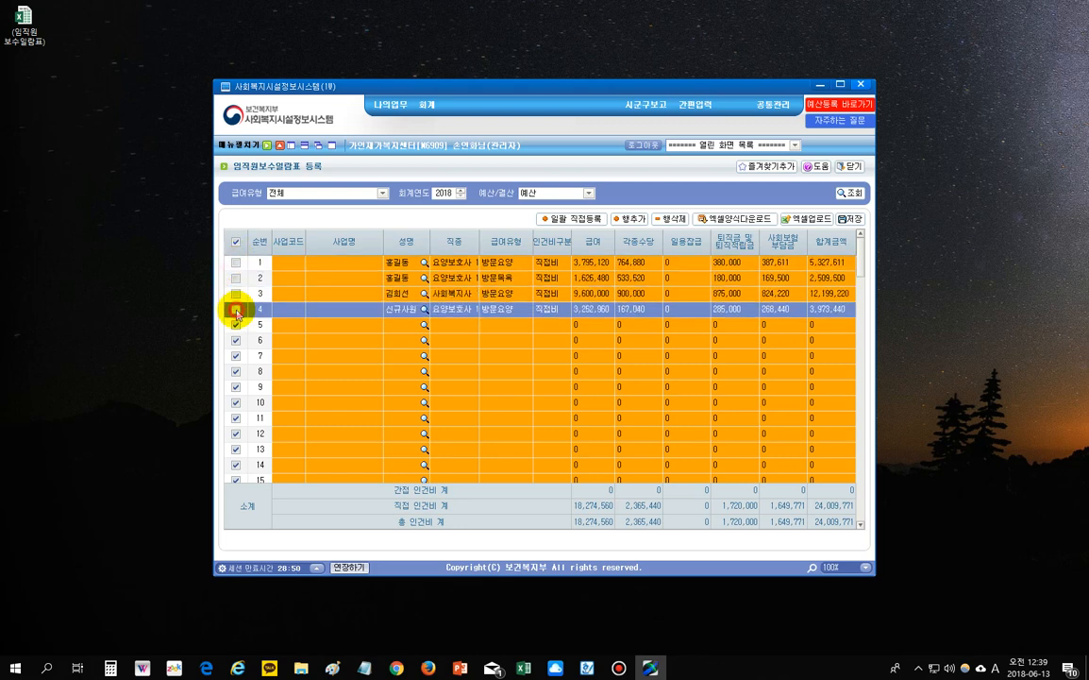
{"action": "left_click", "coordinate": [667, 222]}
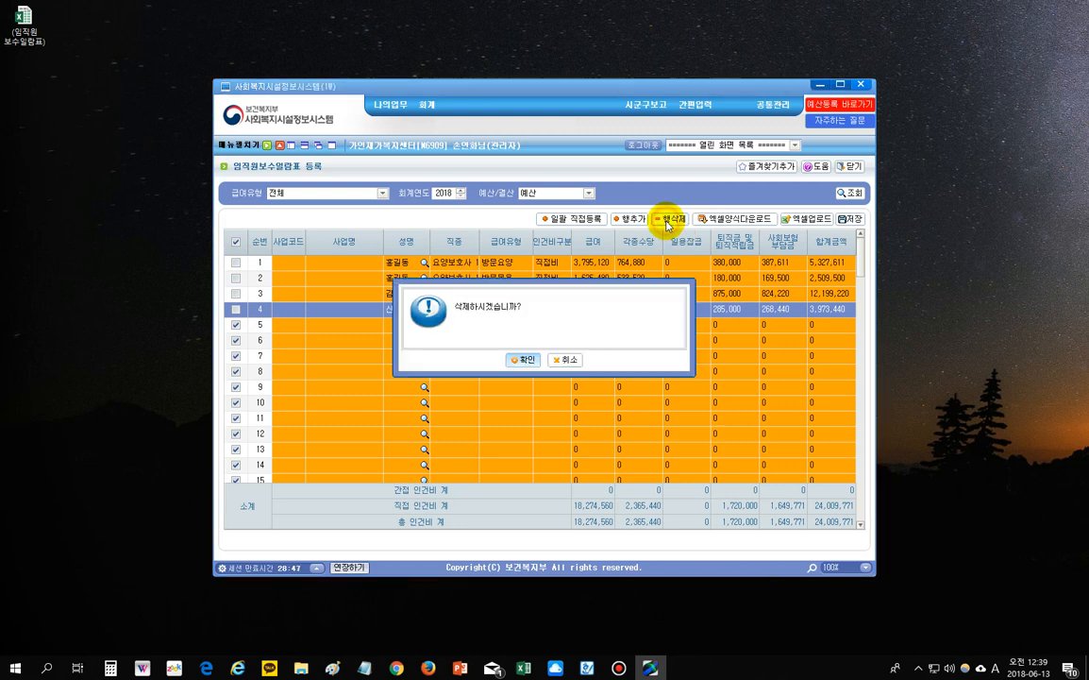
{"action": "left_click", "coordinate": [522, 358]}
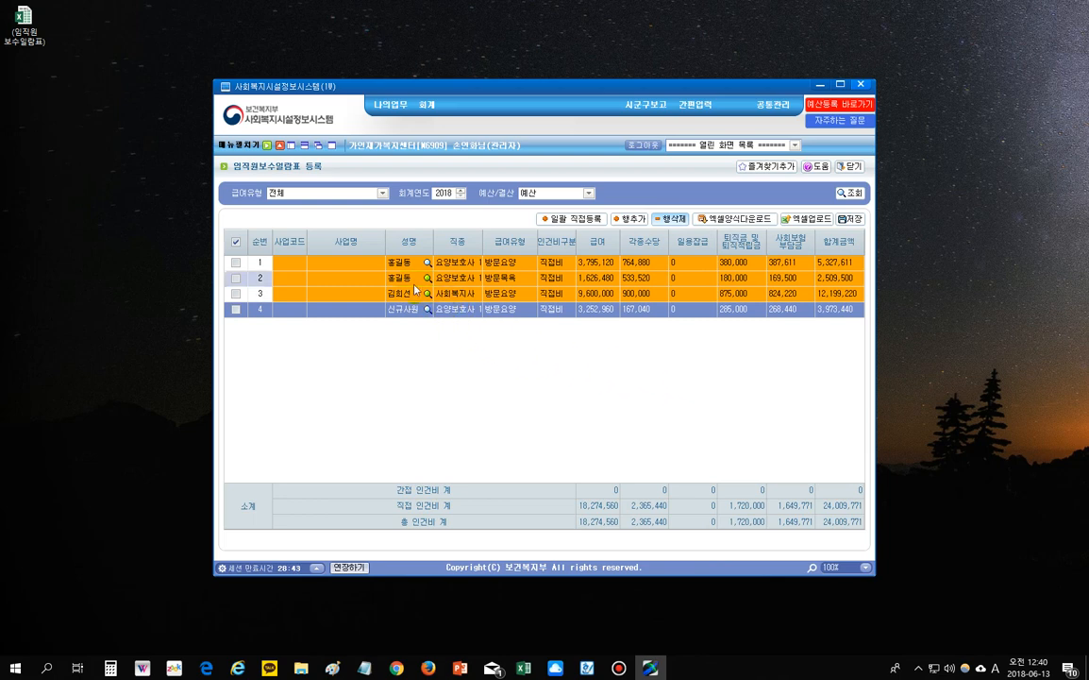
{"action": "left_click", "coordinate": [344, 269]}
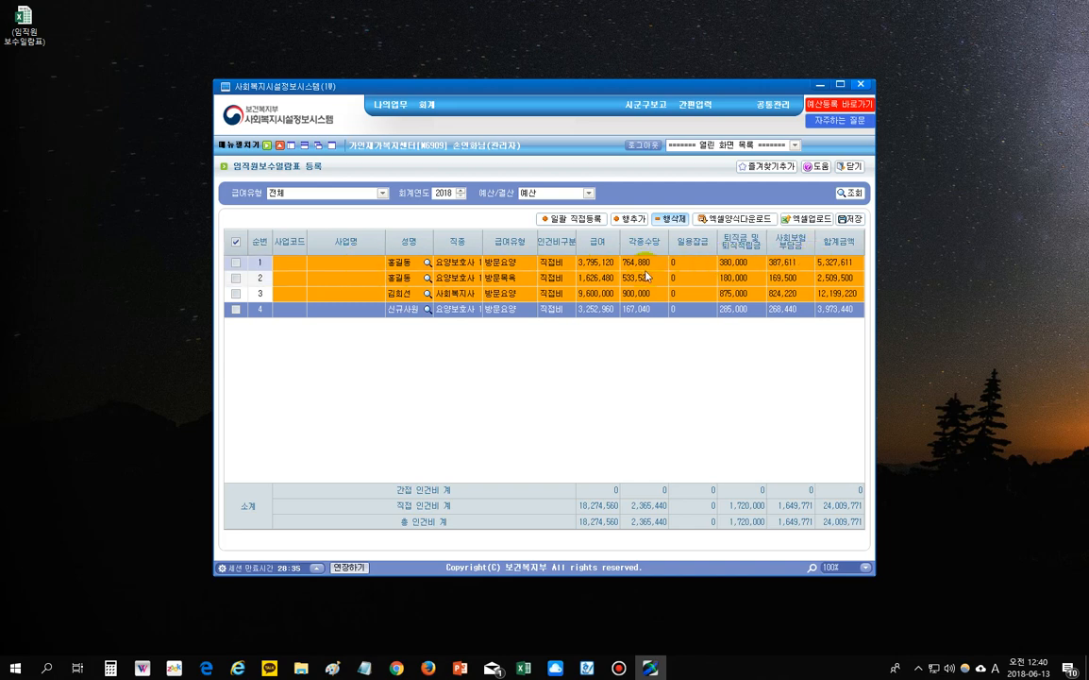
- Set row 1's business name to 일반사업(일반)
{"action": "left_click", "coordinate": [345, 264]}
{"action": "left_click", "coordinate": [376, 263]}
{"action": "left_click", "coordinate": [367, 277]}
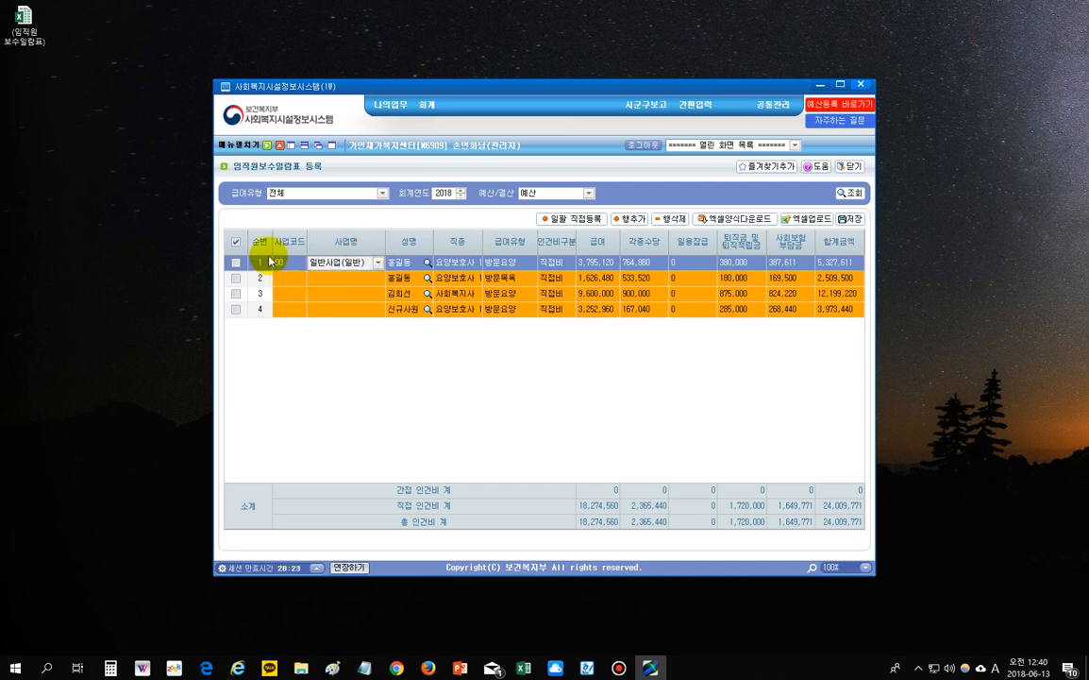
{"action": "left_click", "coordinate": [368, 279]}
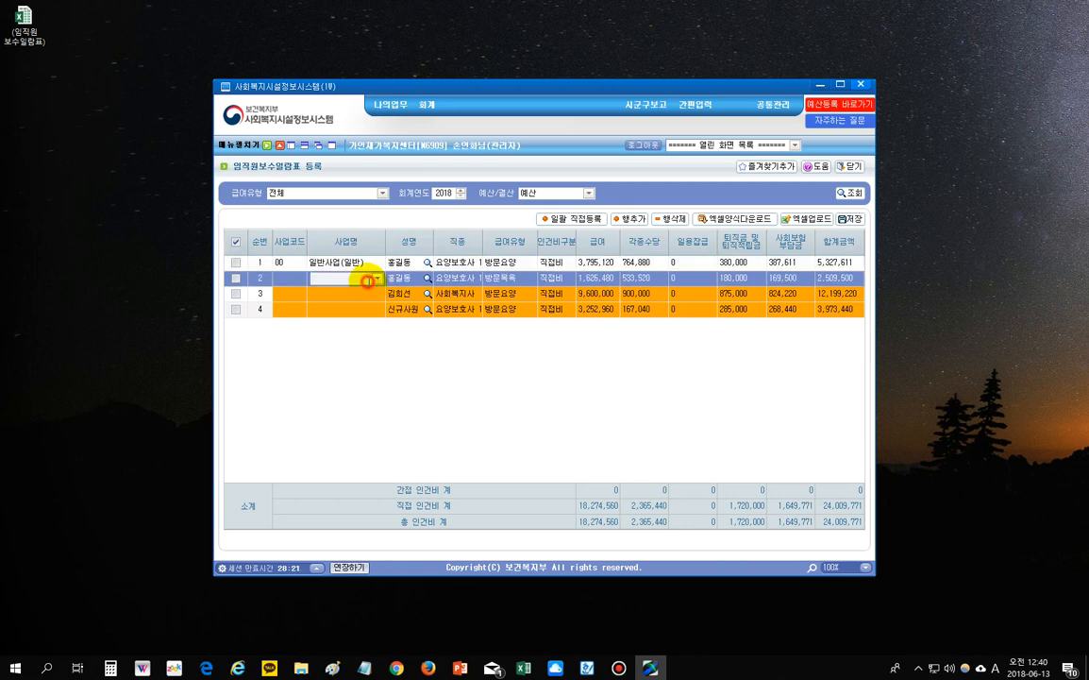
{"action": "left_click", "coordinate": [362, 293]}
{"action": "left_click", "coordinate": [363, 310]}
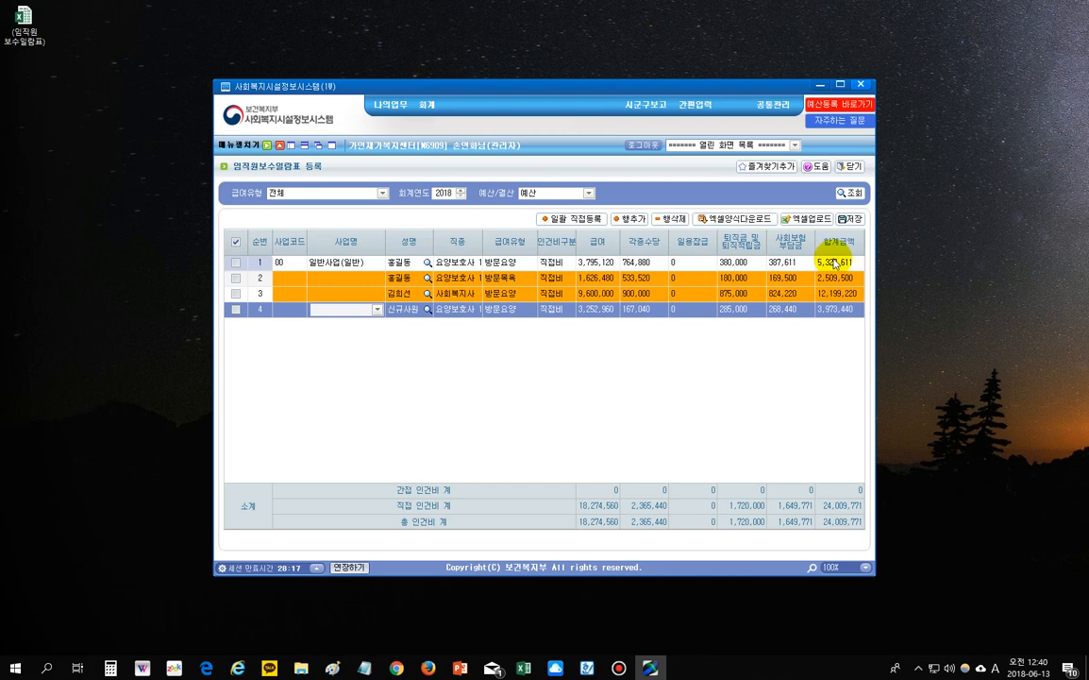
- Set rows 2, 3 and 4's business names to 일반사업(일반) too
{"action": "left_click", "coordinate": [375, 277]}
{"action": "left_click", "coordinate": [375, 278]}
{"action": "left_click", "coordinate": [364, 294]}
{"action": "left_click", "coordinate": [374, 294]}
{"action": "left_click", "coordinate": [377, 293]}
{"action": "left_click", "coordinate": [368, 312]}
{"action": "left_click", "coordinate": [377, 310]}
{"action": "left_click", "coordinate": [354, 324]}
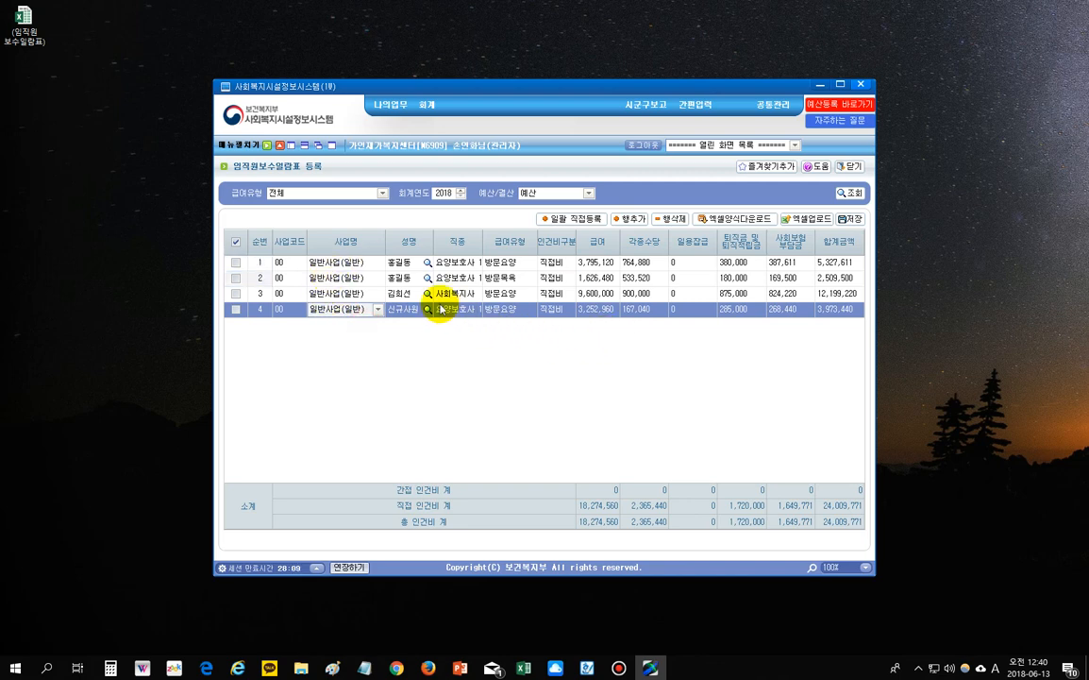
- Review row 1's name, job, pay type, cost category, salary, allowances, retirement pay and social insurance
{"action": "left_click", "coordinate": [407, 265]}
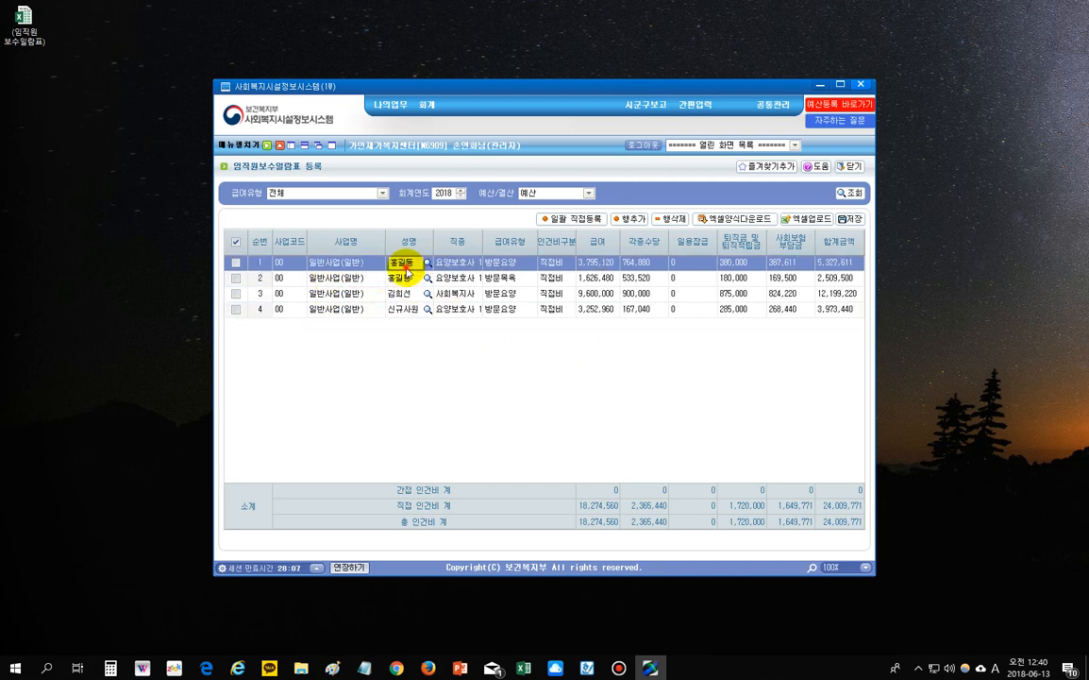
{"action": "left_click", "coordinate": [455, 264]}
{"action": "left_click", "coordinate": [494, 264]}
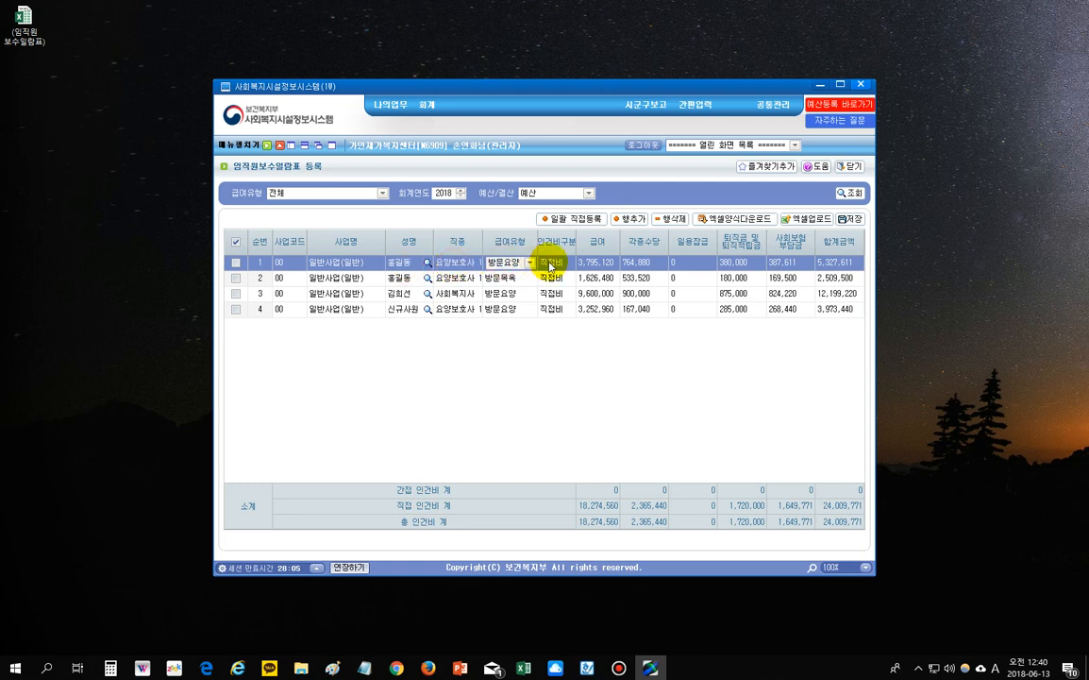
{"action": "left_click", "coordinate": [553, 265]}
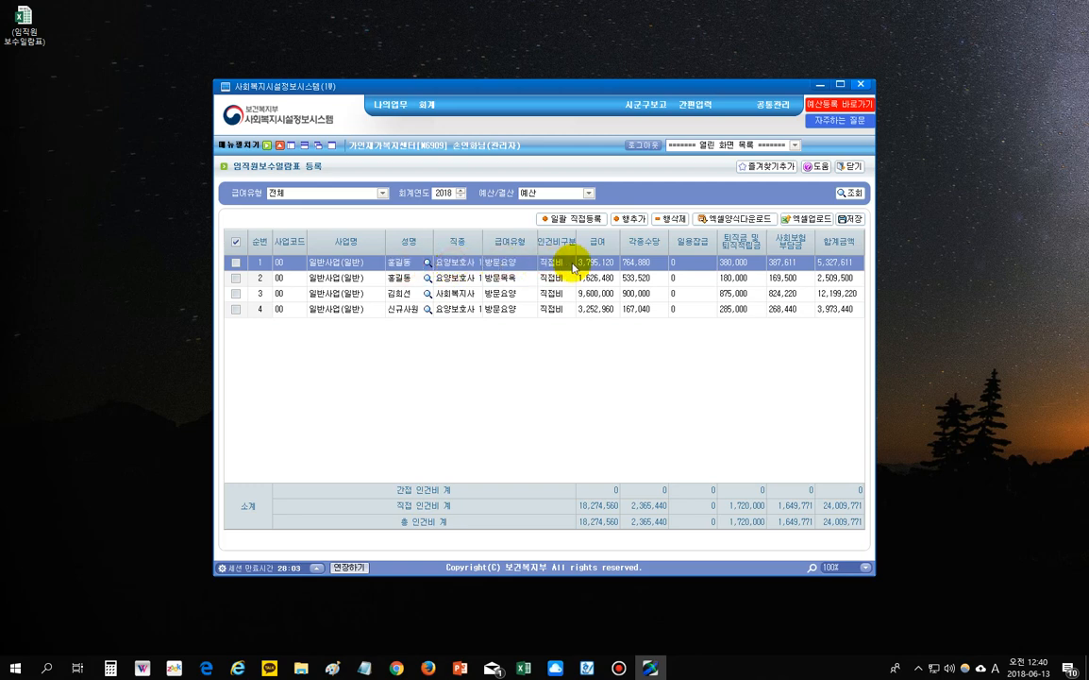
{"action": "left_click", "coordinate": [591, 263]}
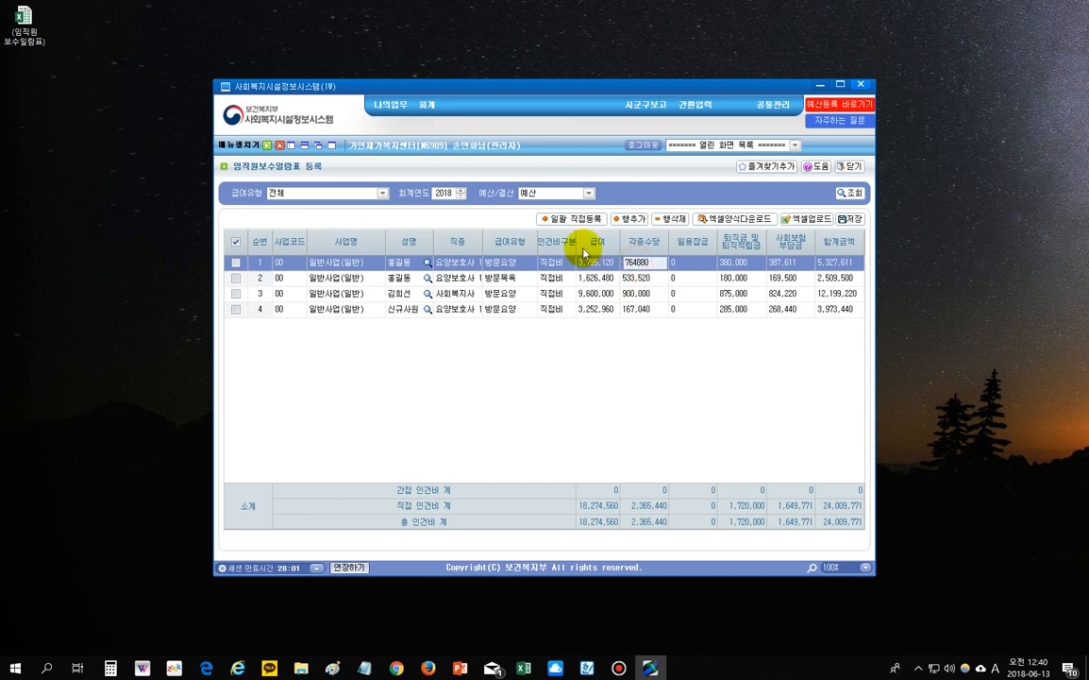
{"action": "left_click", "coordinate": [643, 263]}
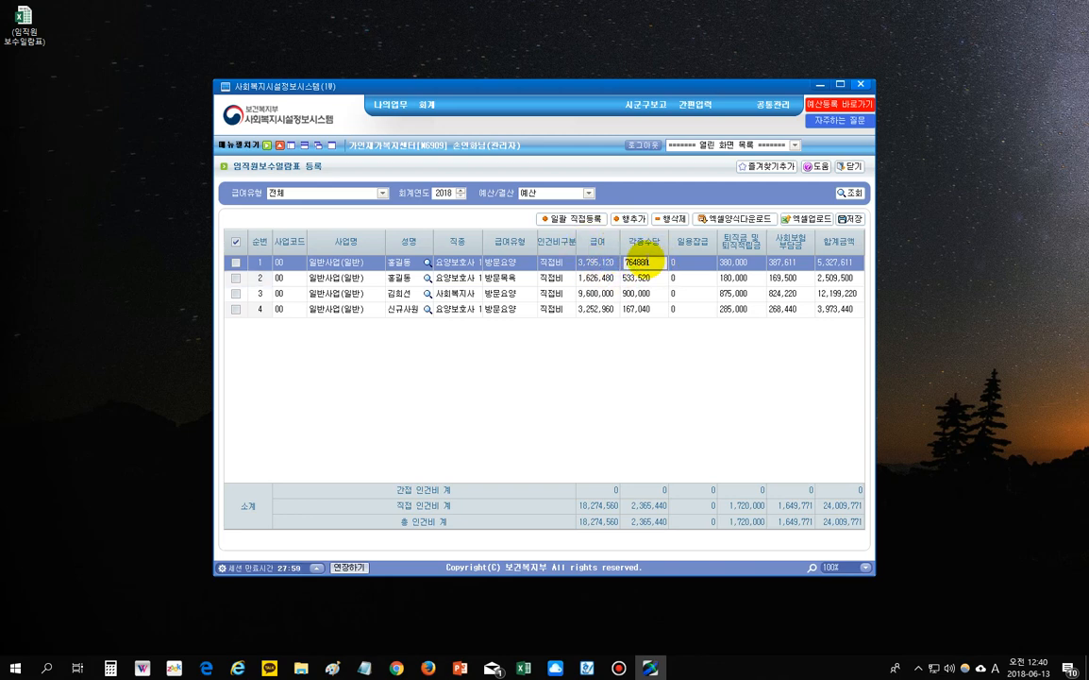
{"action": "left_click", "coordinate": [739, 263]}
{"action": "left_click", "coordinate": [787, 265]}
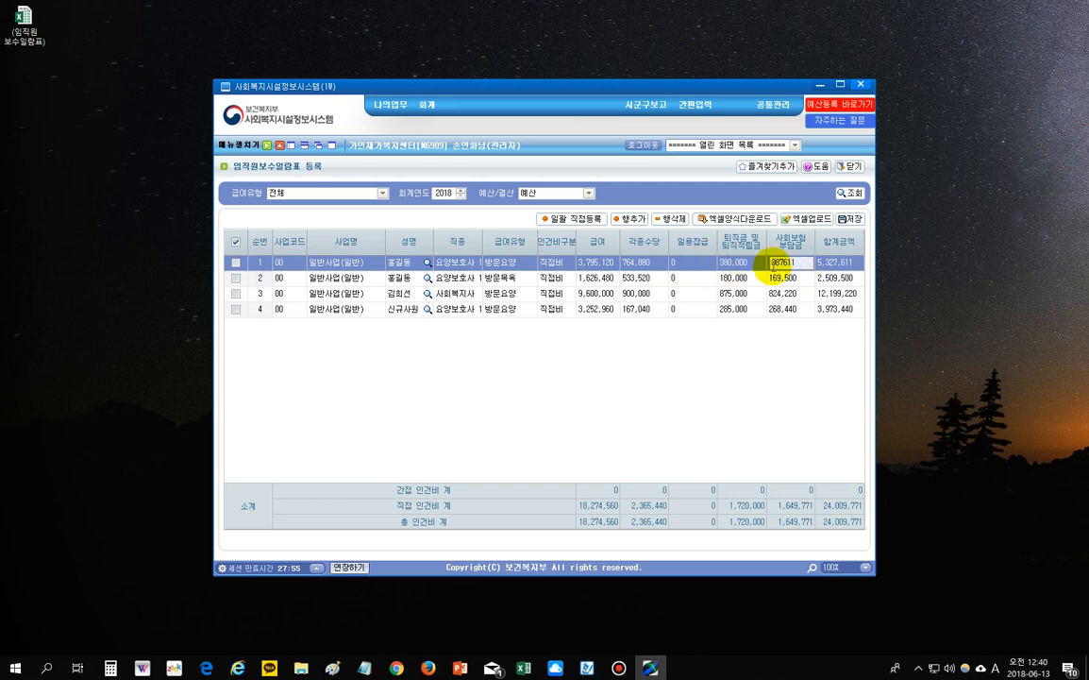
{"action": "left_click", "coordinate": [644, 263]}
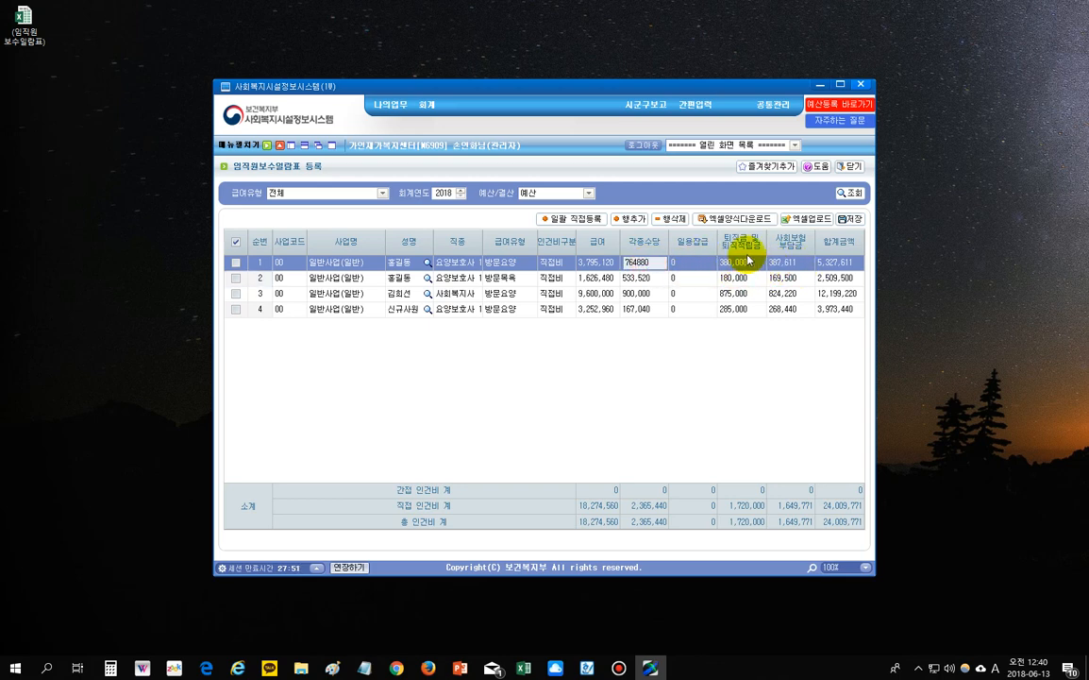
{"action": "left_click", "coordinate": [735, 262]}
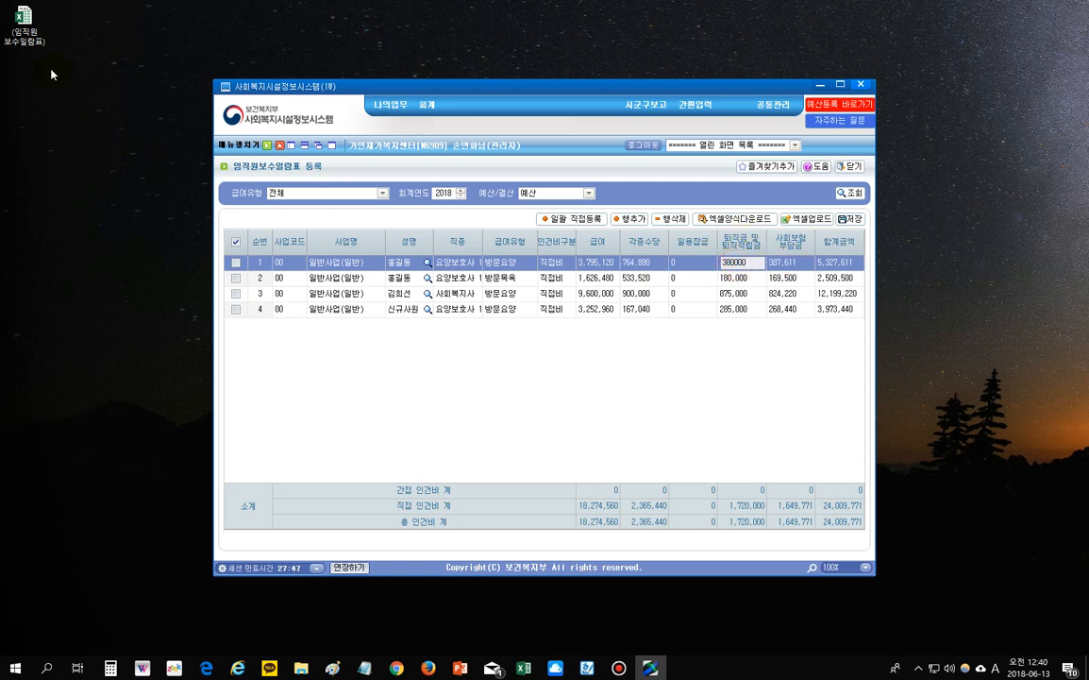
{"action": "left_click", "coordinate": [788, 262]}
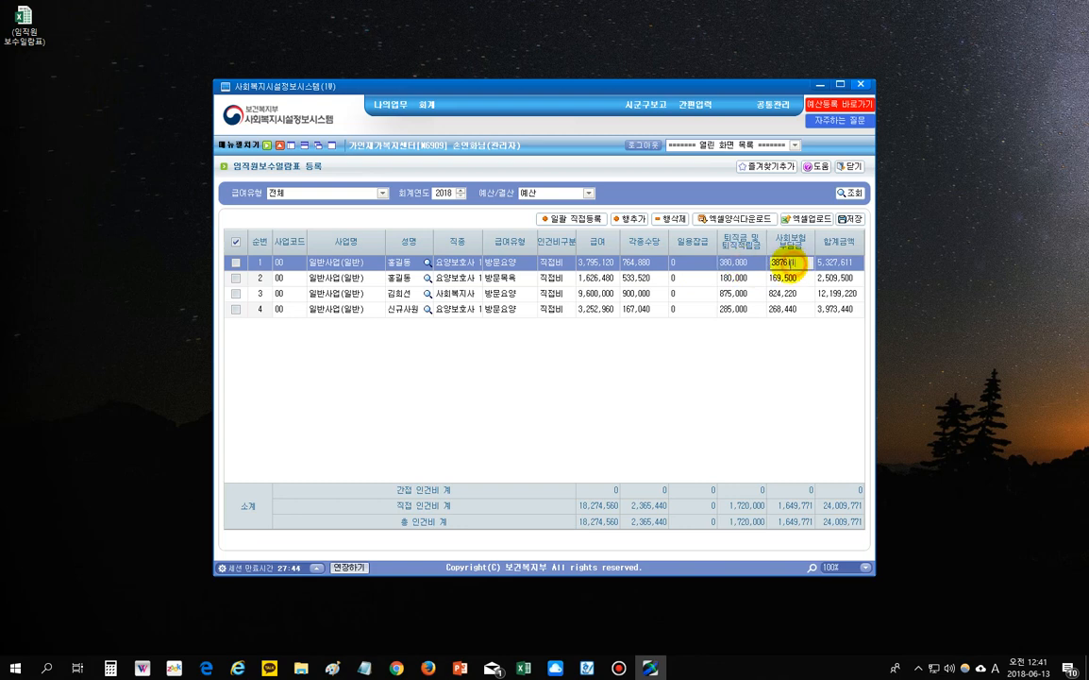
{"action": "left_click", "coordinate": [597, 262]}
{"action": "left_click", "coordinate": [640, 262]}
{"action": "left_click", "coordinate": [782, 264]}
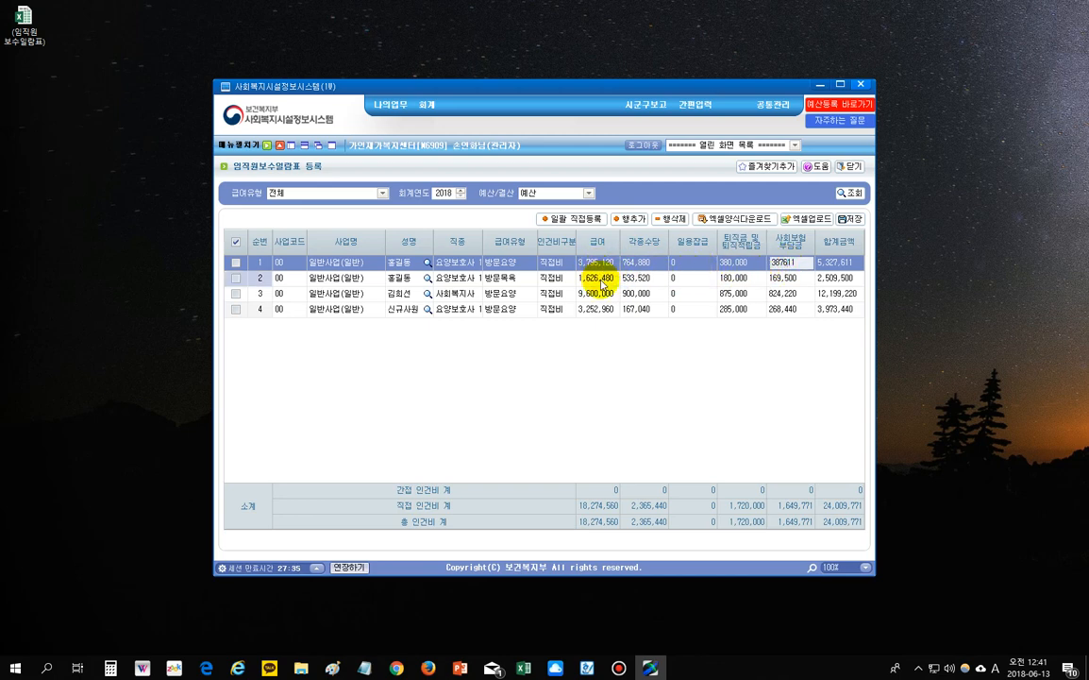
{"action": "left_click", "coordinate": [636, 264]}
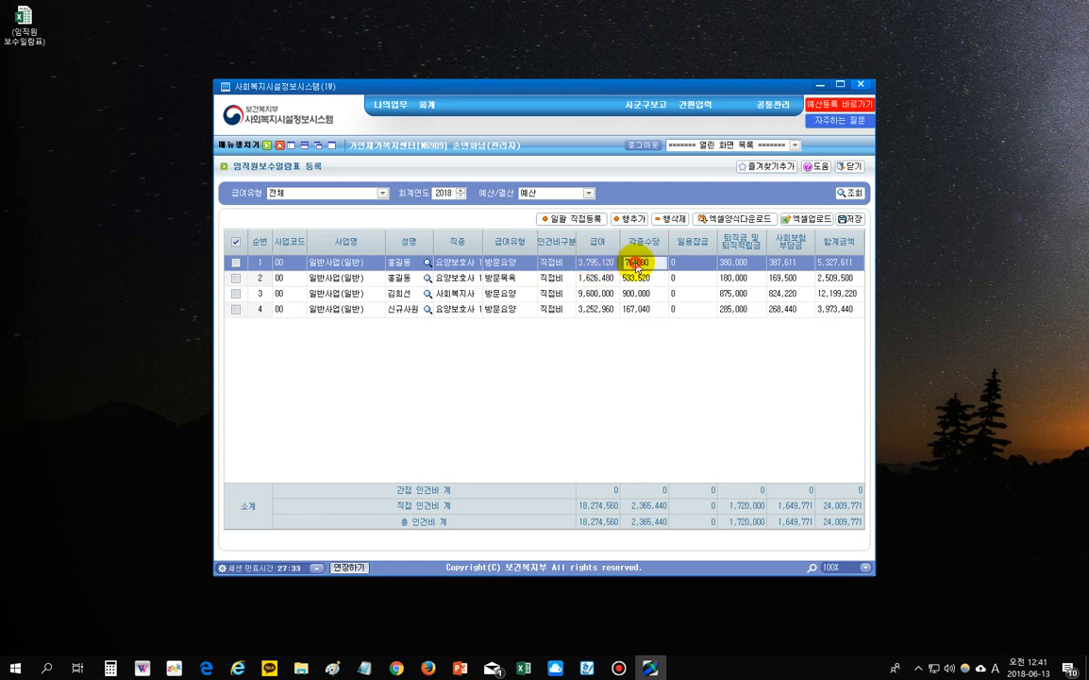
- Compare the salary values of rows 1–4, then minimise the W4C window
{"action": "left_click", "coordinate": [750, 279]}
{"action": "left_click", "coordinate": [588, 278]}
{"action": "left_click", "coordinate": [592, 263]}
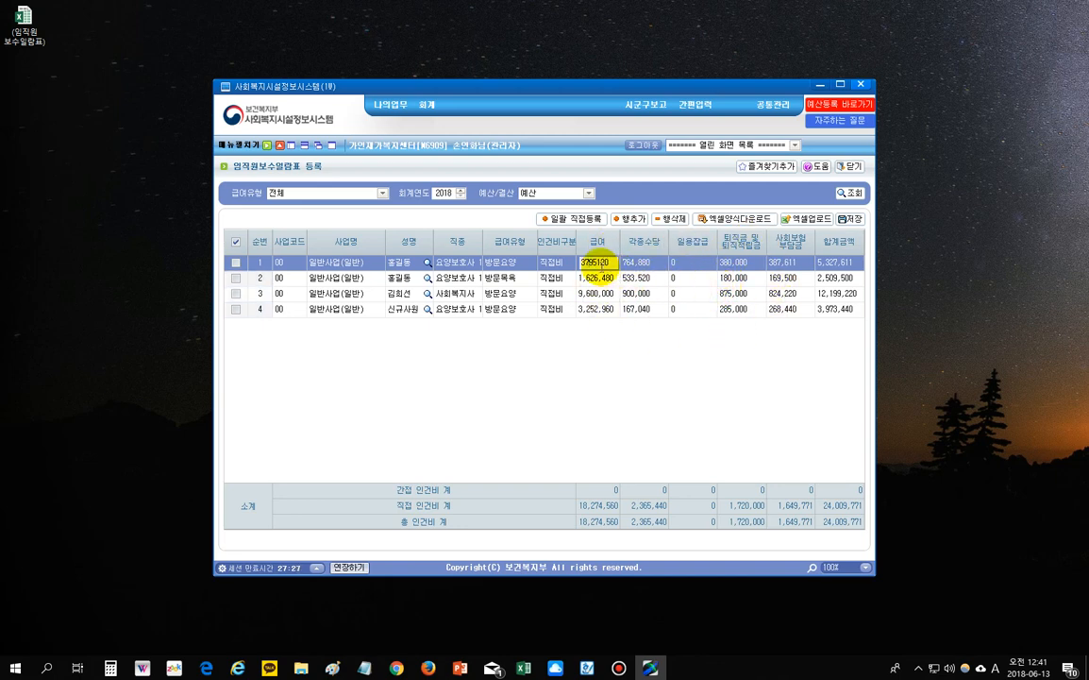
{"action": "left_click", "coordinate": [597, 279]}
{"action": "left_click", "coordinate": [597, 295]}
{"action": "left_click", "coordinate": [596, 310]}
{"action": "left_click", "coordinate": [597, 263]}
{"action": "left_click", "coordinate": [728, 262]}
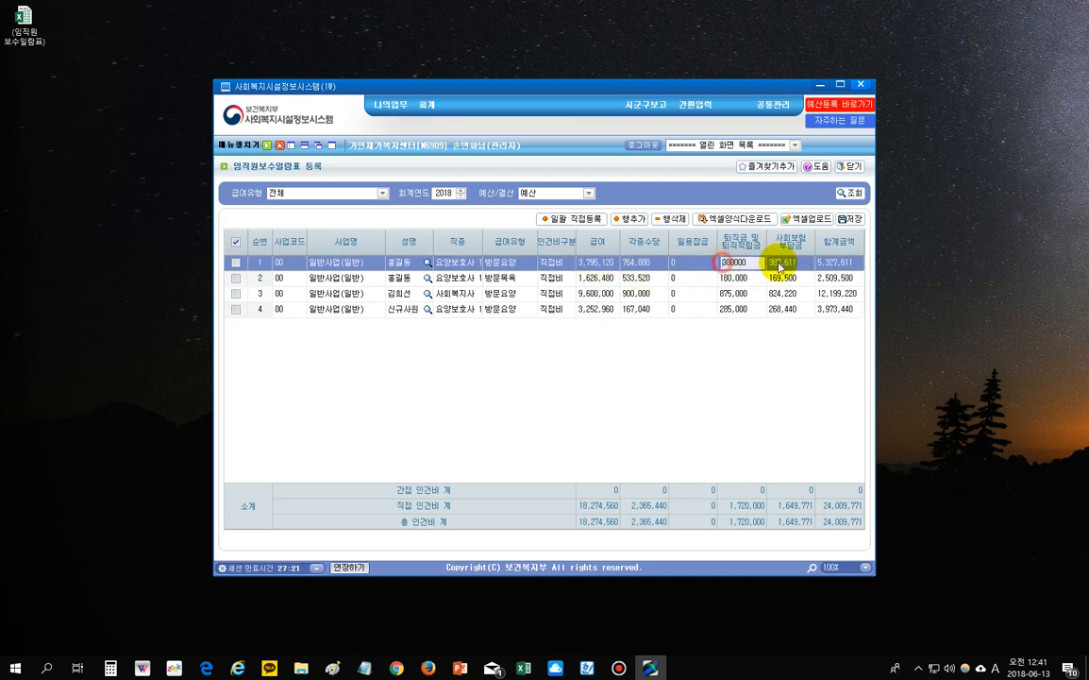
{"action": "left_click", "coordinate": [598, 264]}
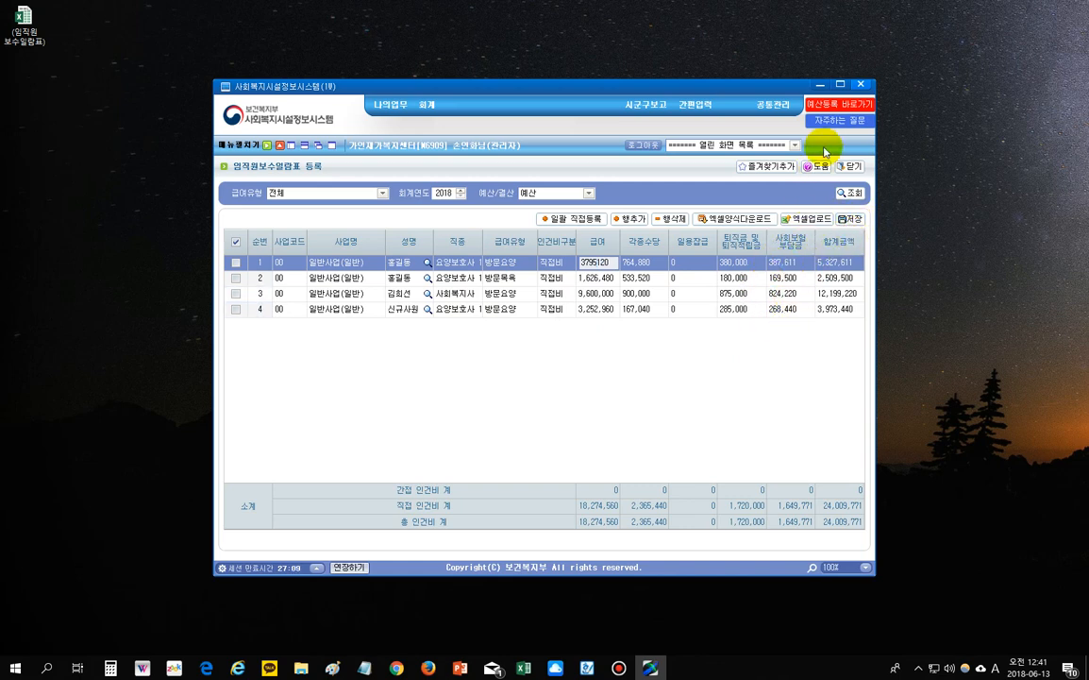
{"action": "left_click", "coordinate": [819, 86]}
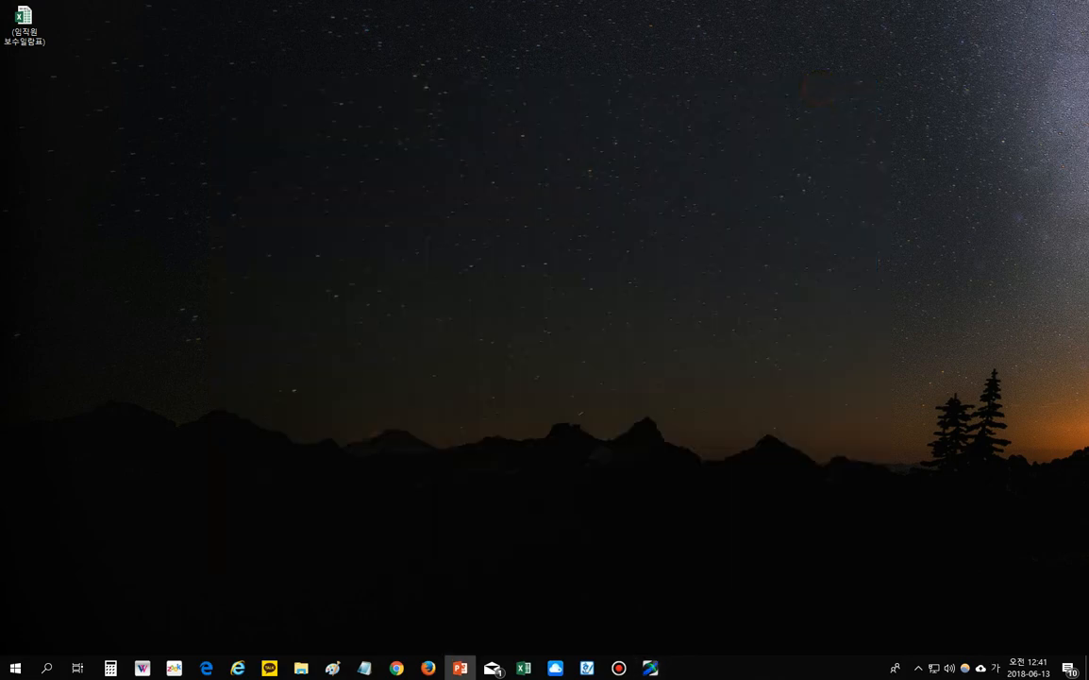